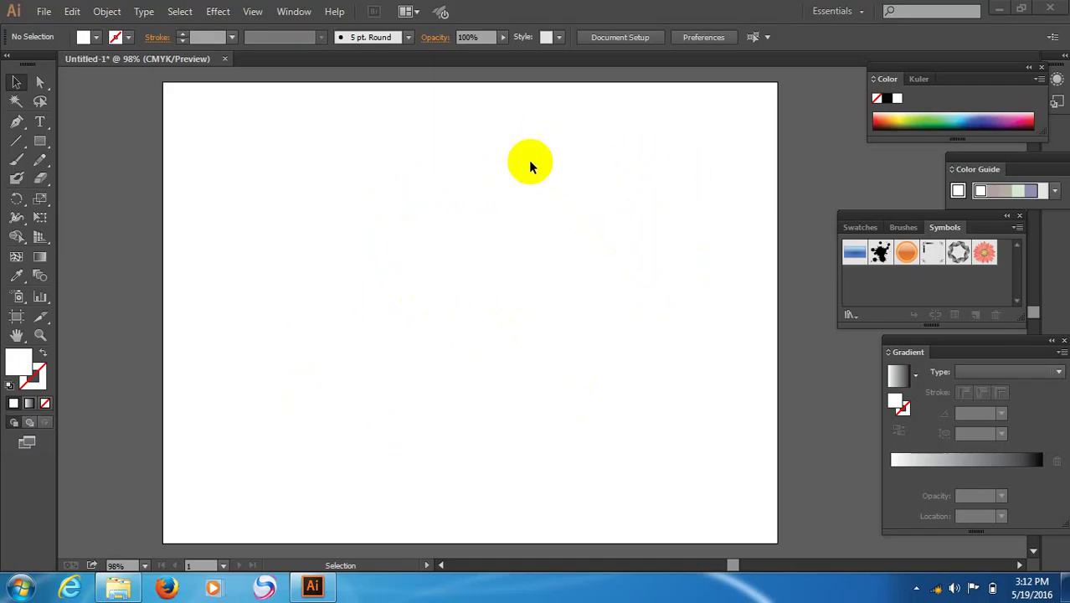
Set the fill color to dark blue with nothing selected.
click(115, 149)
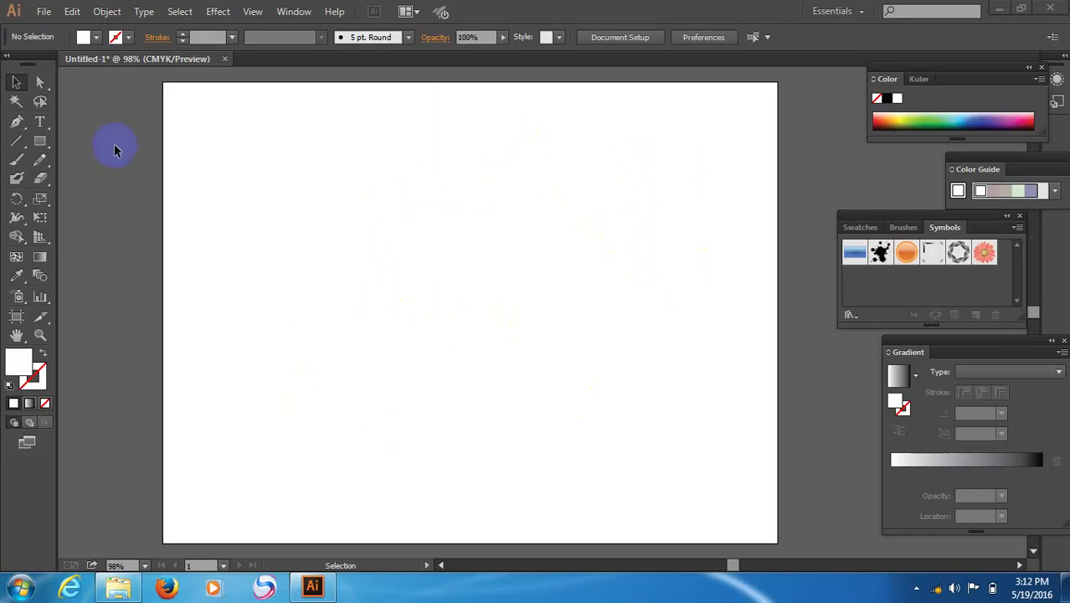
click(98, 39)
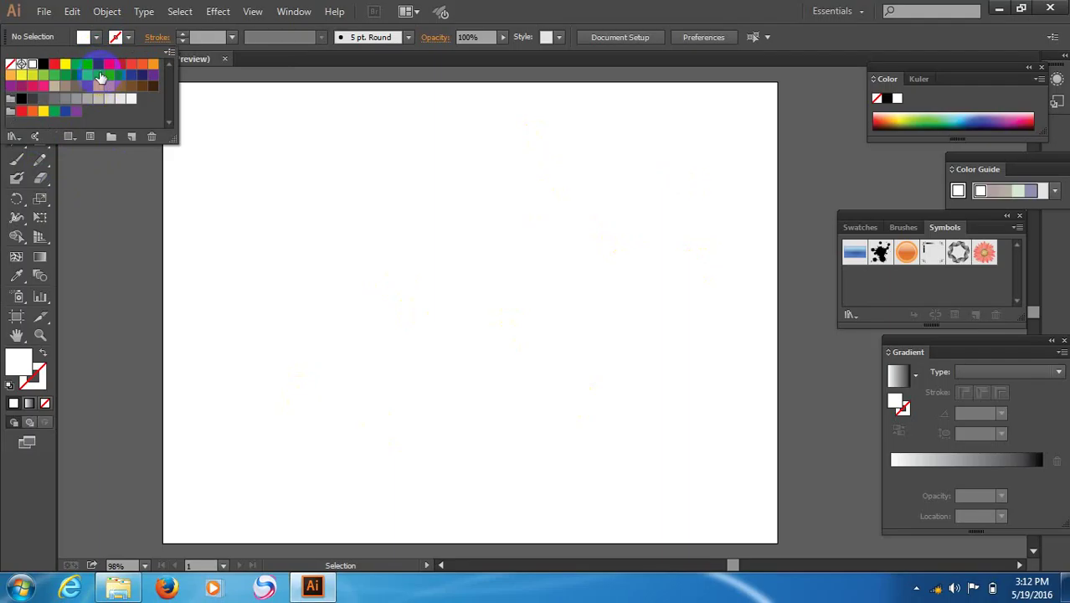
click(99, 75)
click(107, 189)
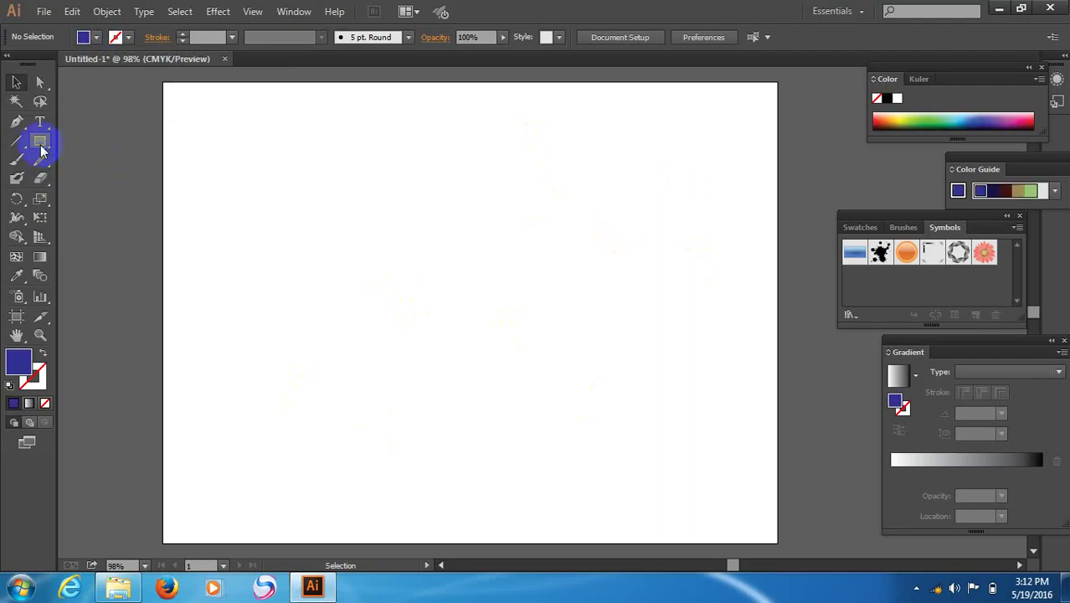
Draw a large five-pointed star with the Star tool and move it fully onto the artboard.
drag(41, 149, 98, 219)
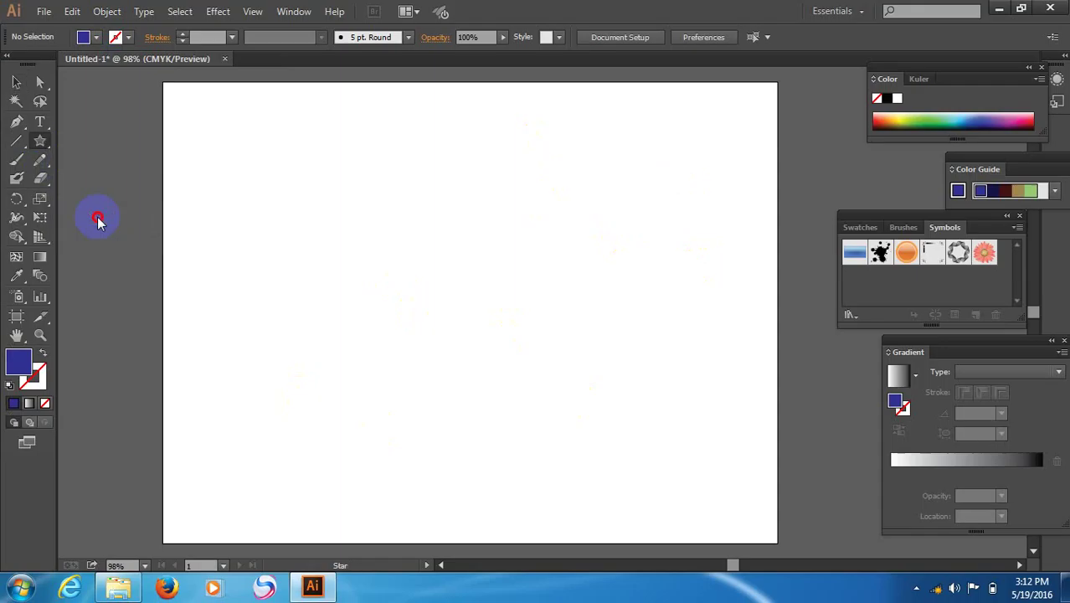
drag(504, 218, 333, 341)
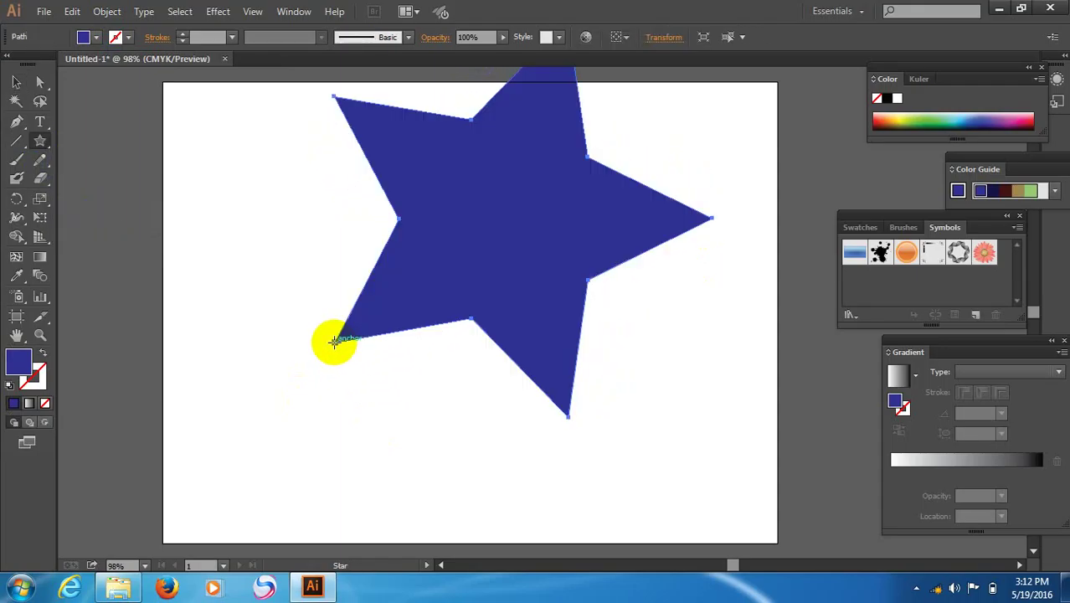
click(16, 82)
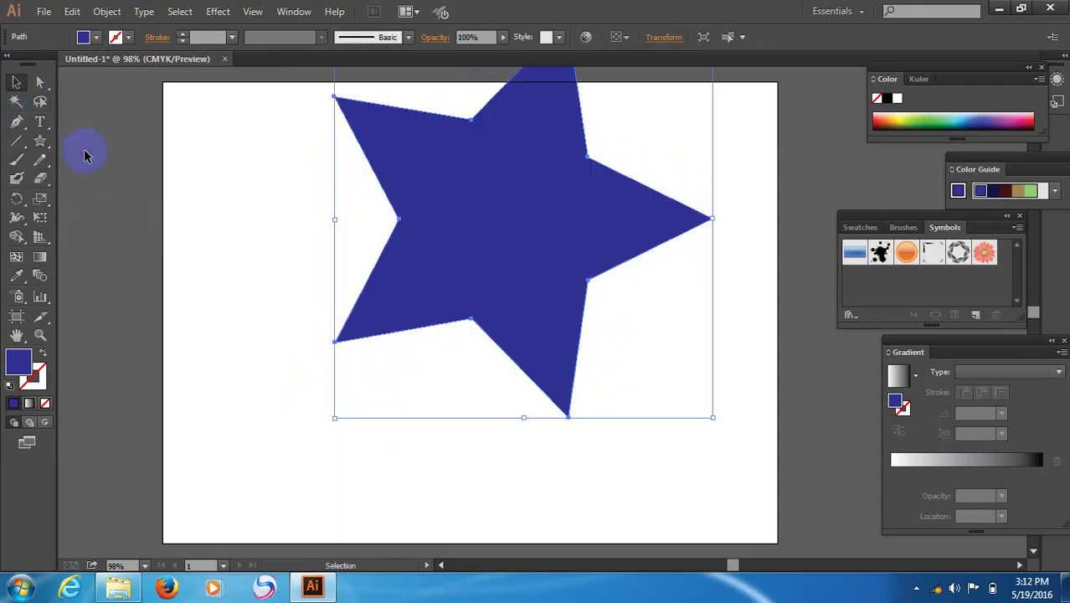
click(84, 155)
drag(523, 283, 490, 344)
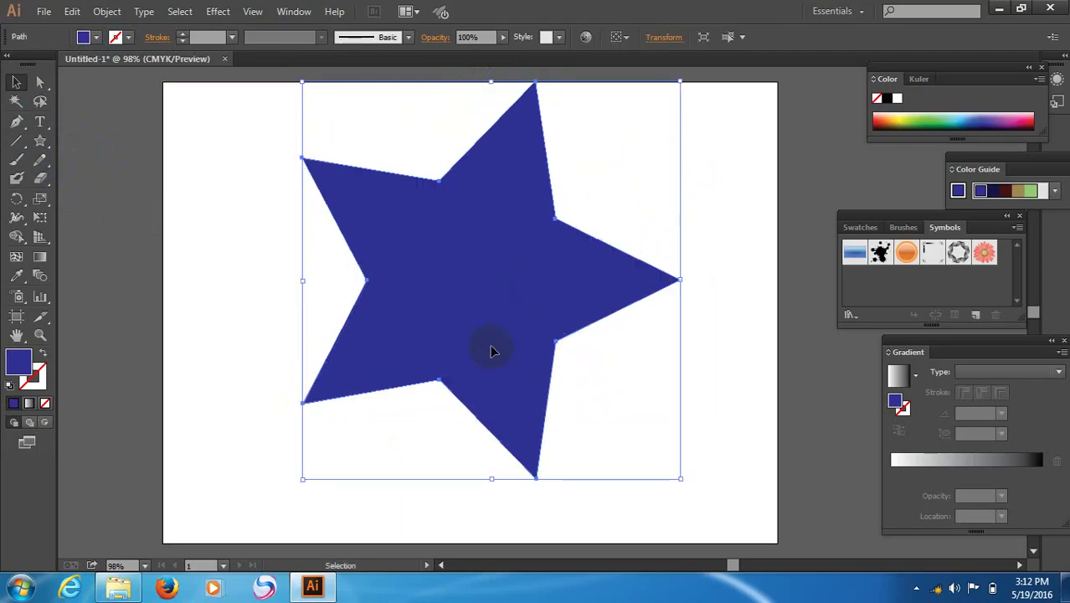
click(126, 338)
Draw a smaller five-pointed star, less than half as wide, over the middle of the large star.
click(40, 141)
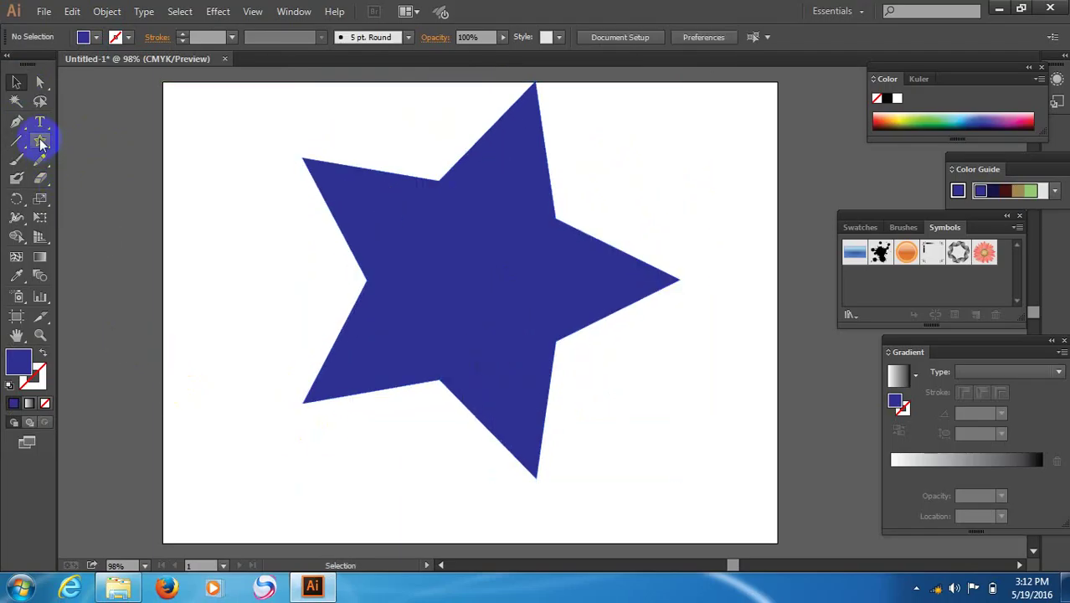
drag(40, 144, 108, 215)
drag(509, 239, 586, 219)
key(v)
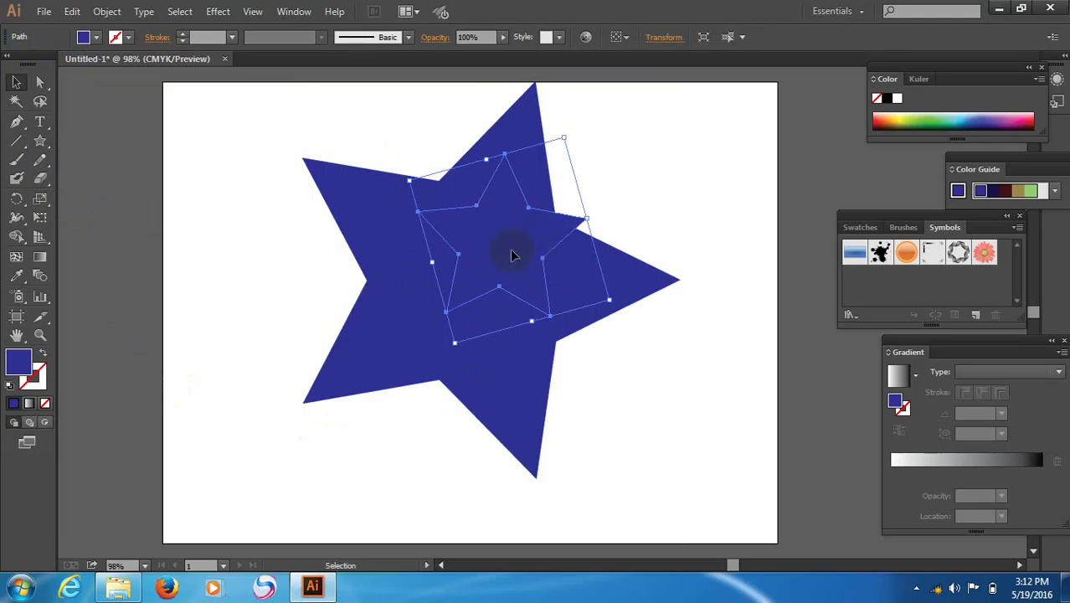
Rotate the small star to match the large star's orientation and center it inside the large one.
drag(513, 255, 490, 281)
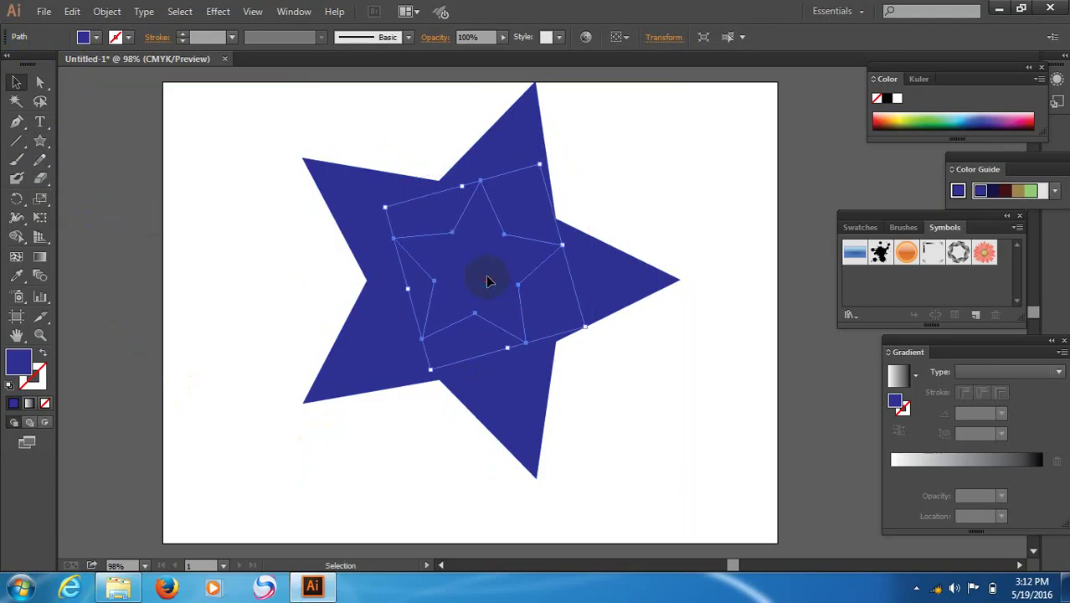
drag(592, 326, 568, 365)
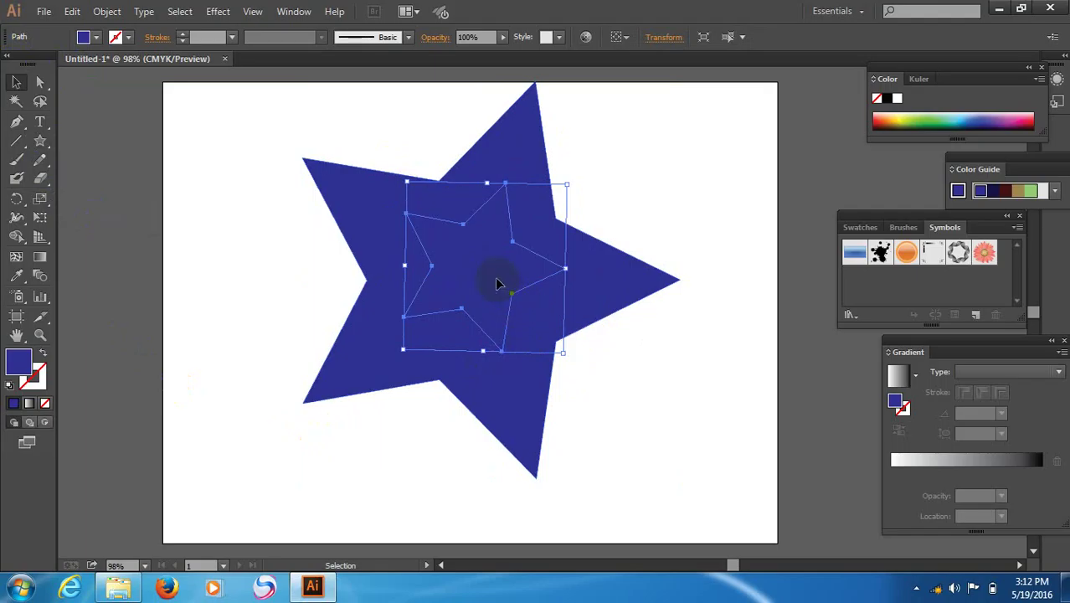
drag(496, 278, 495, 291)
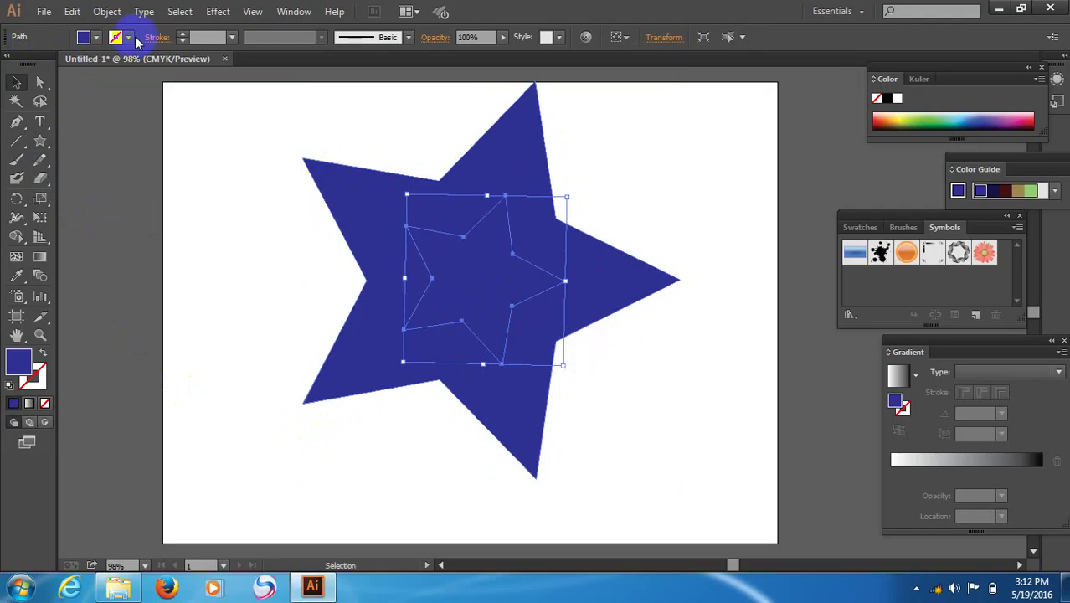
Fill the small inner star with red and deselect it.
click(96, 37)
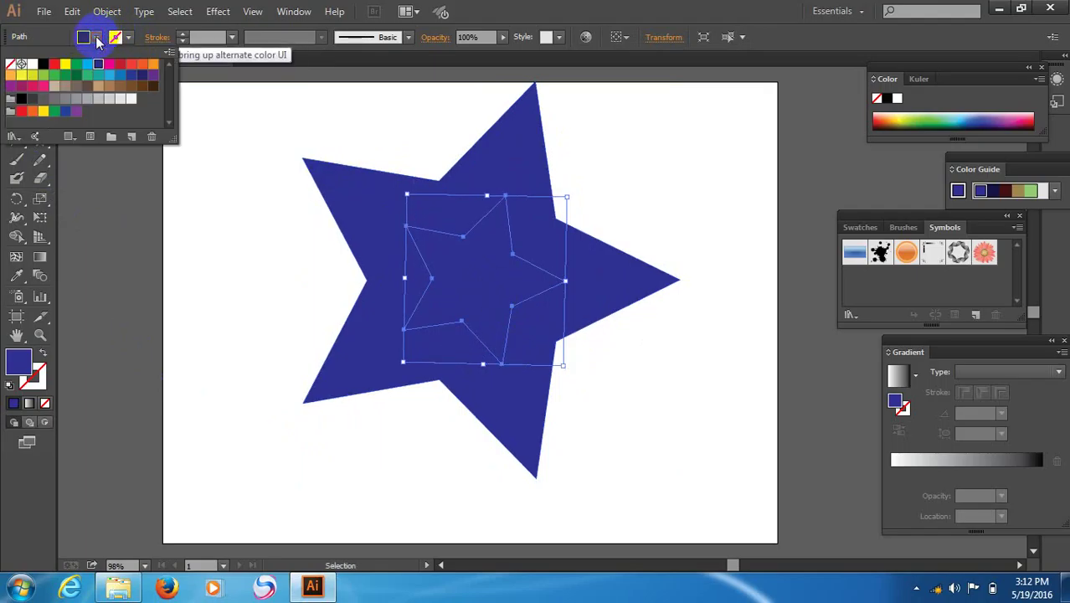
click(57, 66)
click(127, 216)
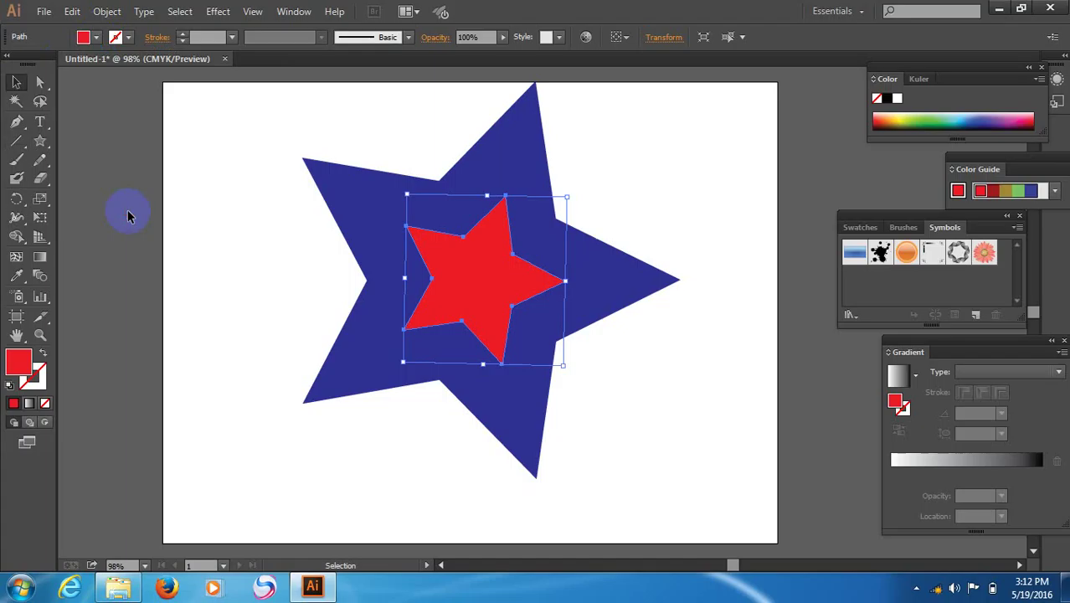
click(120, 219)
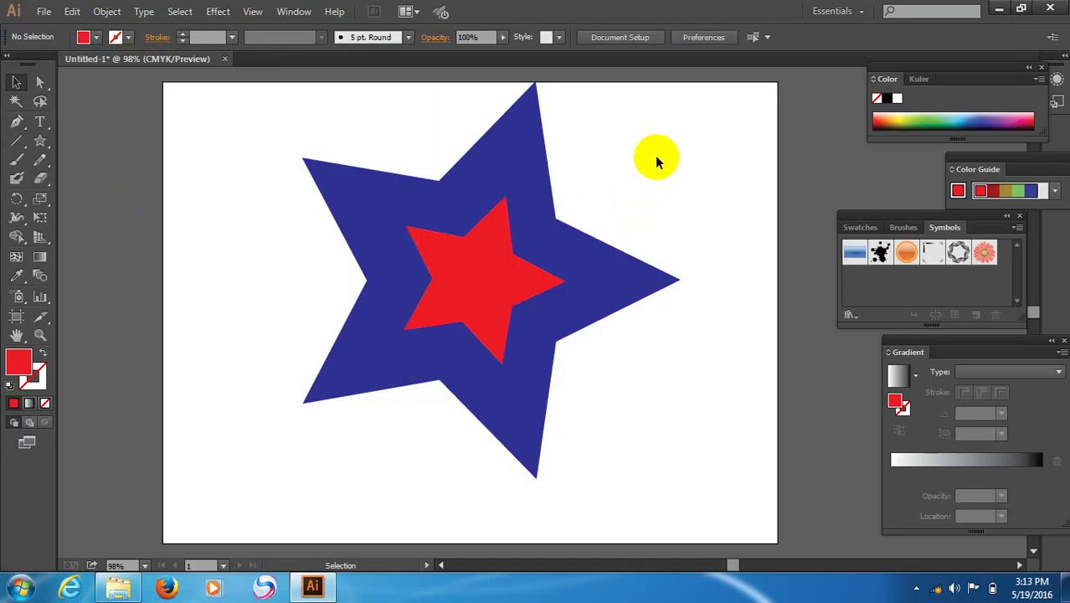
Cut the red star out of the blue star with Pathfinder Minus Front and shift the resulting shape slightly down.
drag(654, 155, 350, 410)
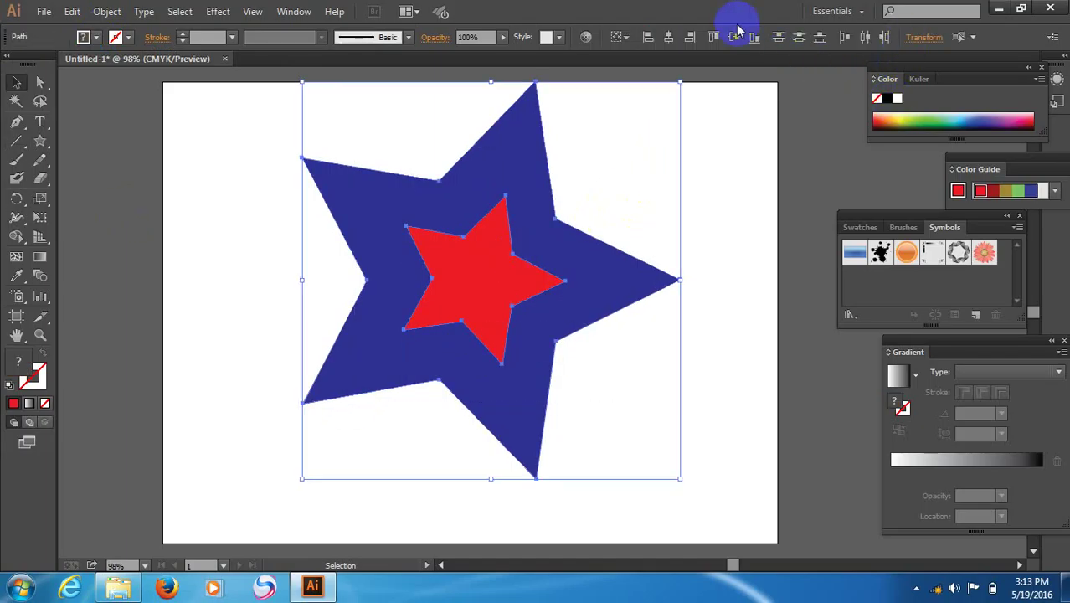
click(294, 15)
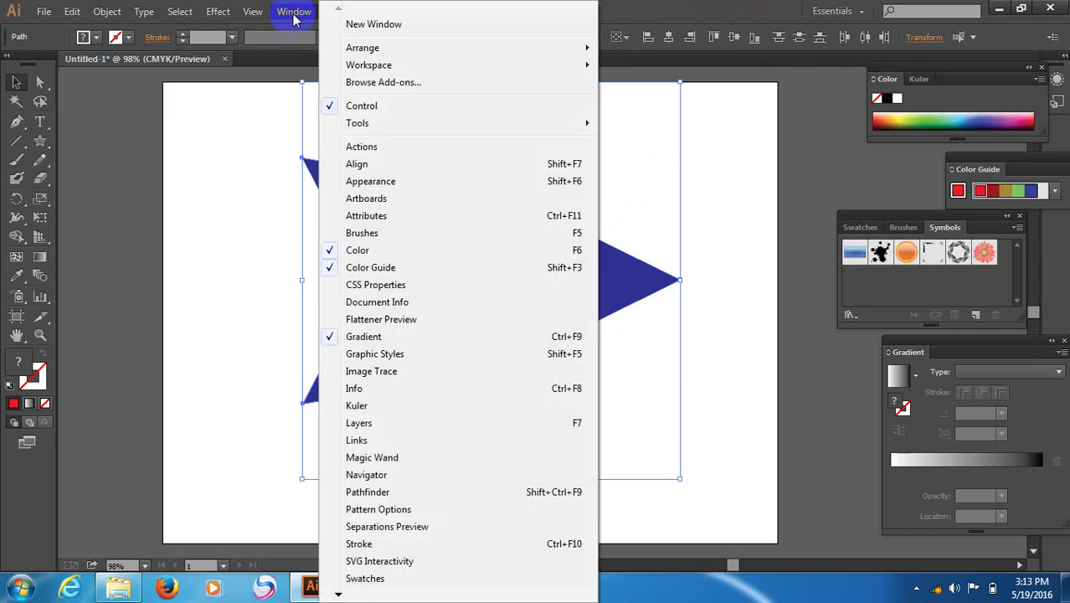
click(376, 494)
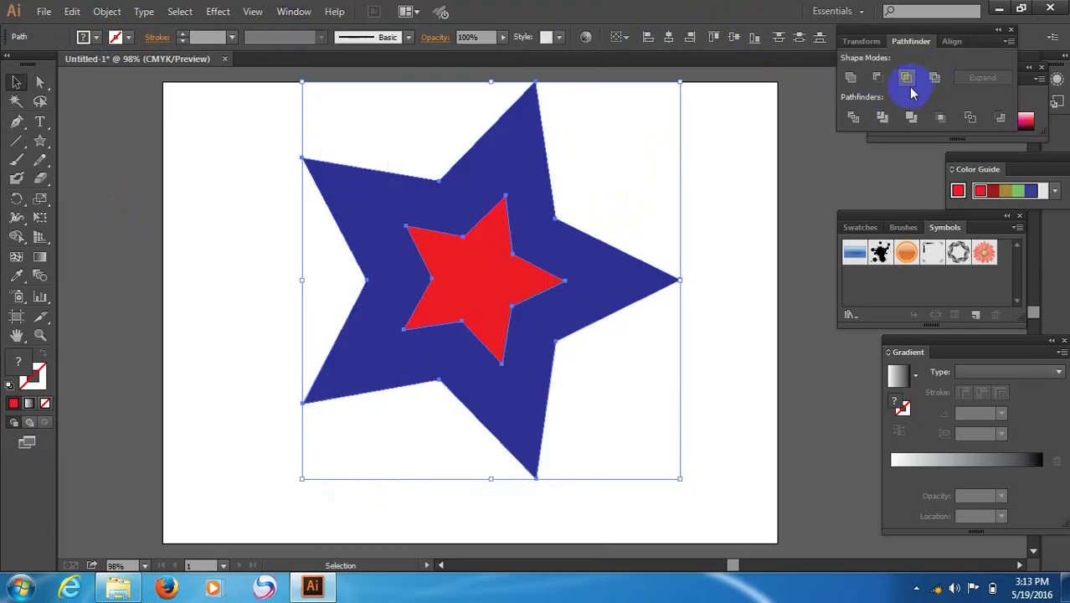
click(877, 78)
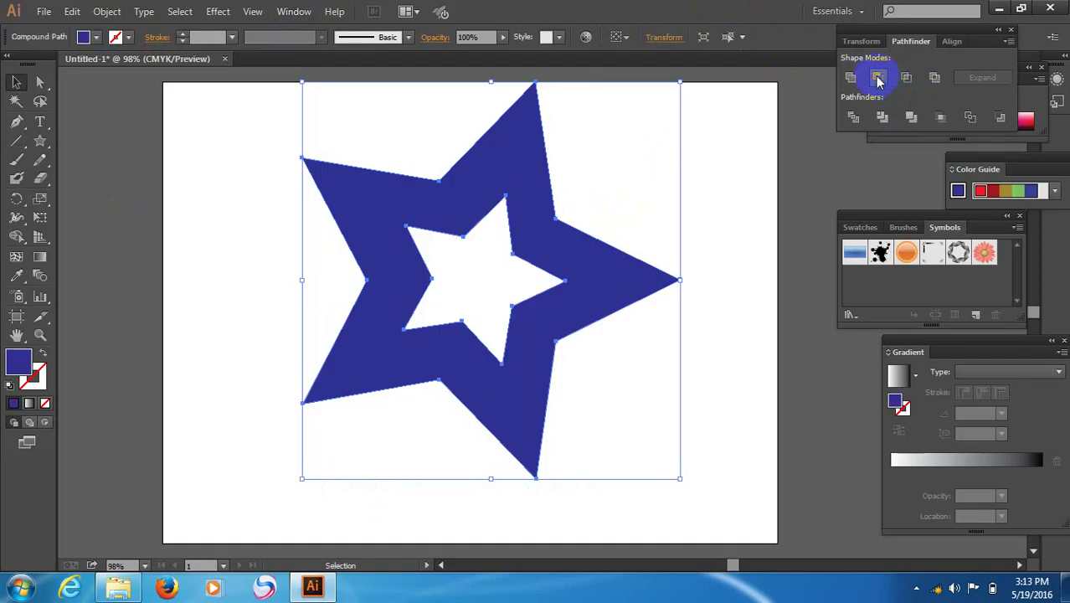
click(728, 223)
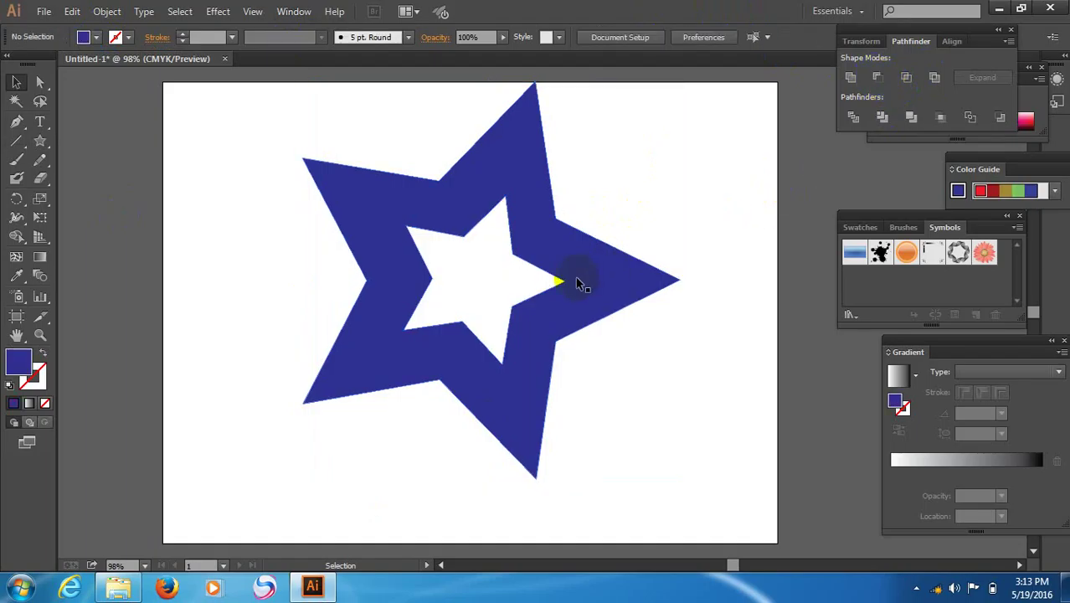
drag(593, 280, 581, 290)
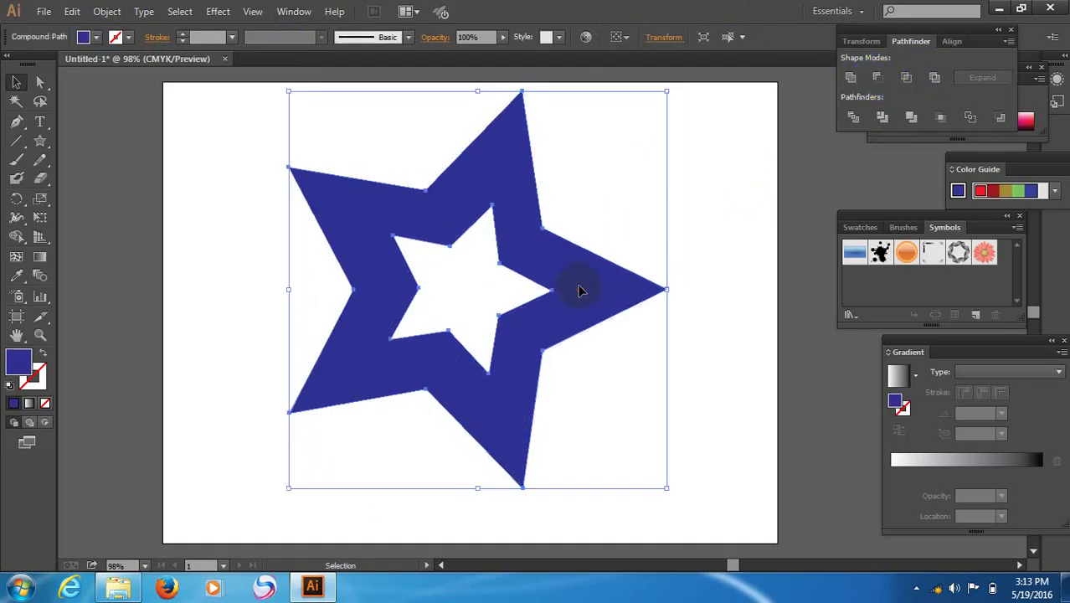
Apply a horizontal Arc warp to the hollow star with 0% bend, 7% horizontal and -25% vertical distortion.
click(214, 13)
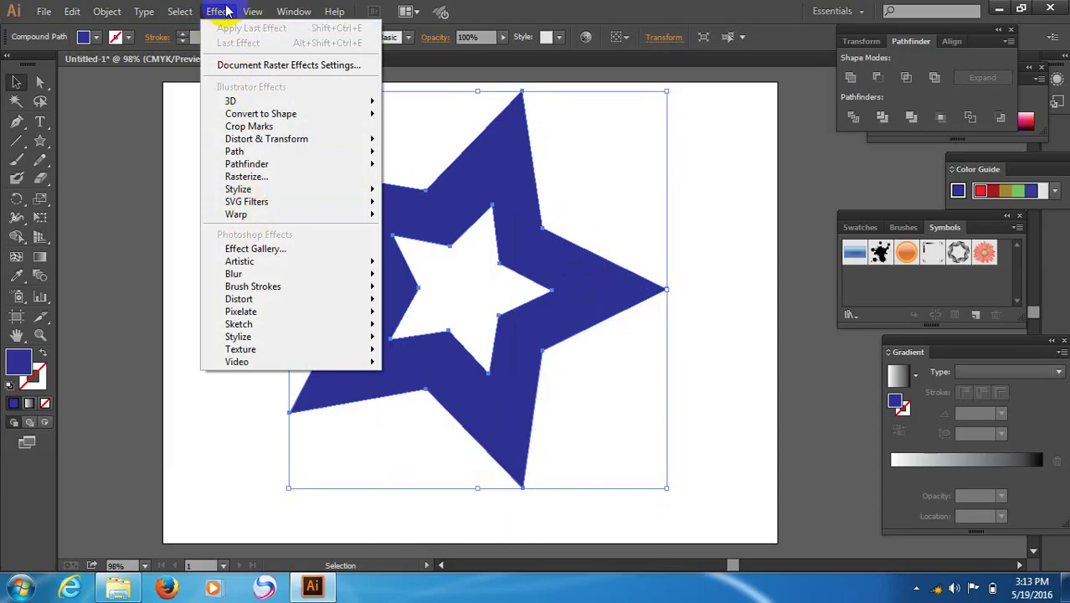
mouse_move(243, 216)
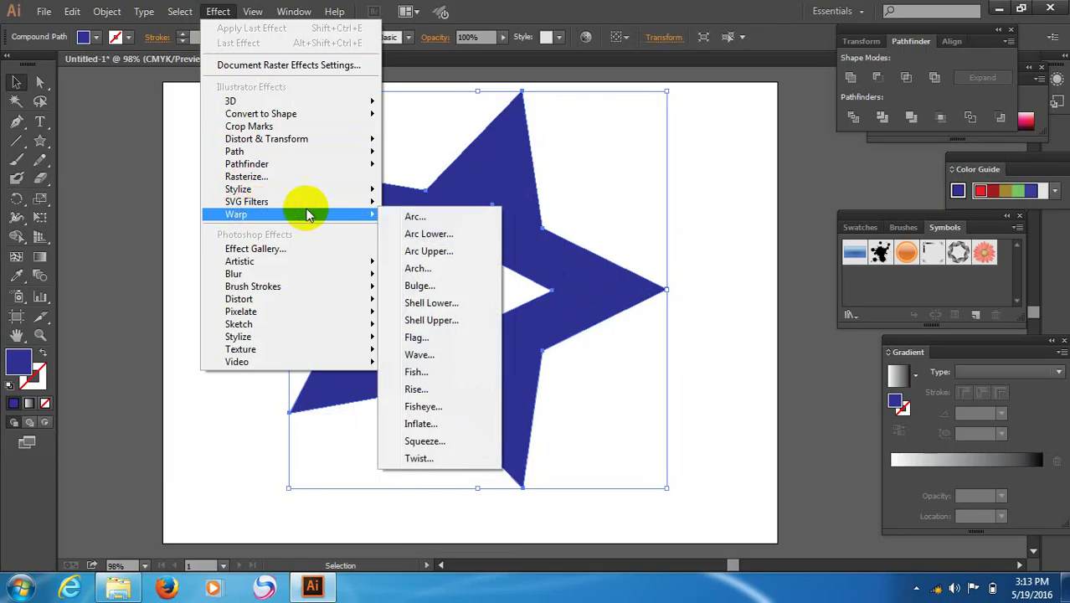
click(408, 219)
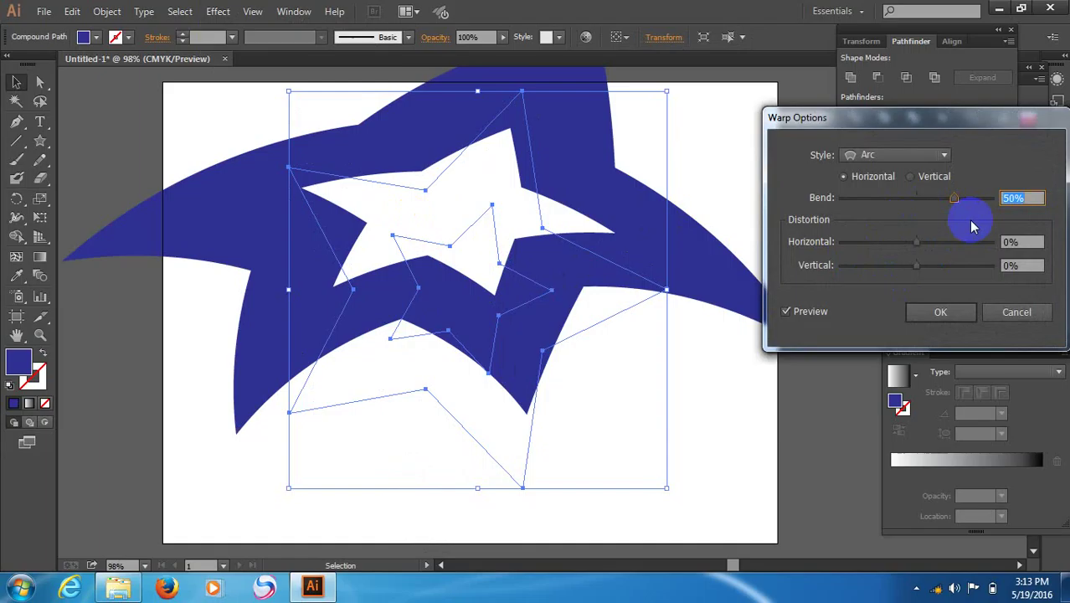
drag(955, 199, 918, 206)
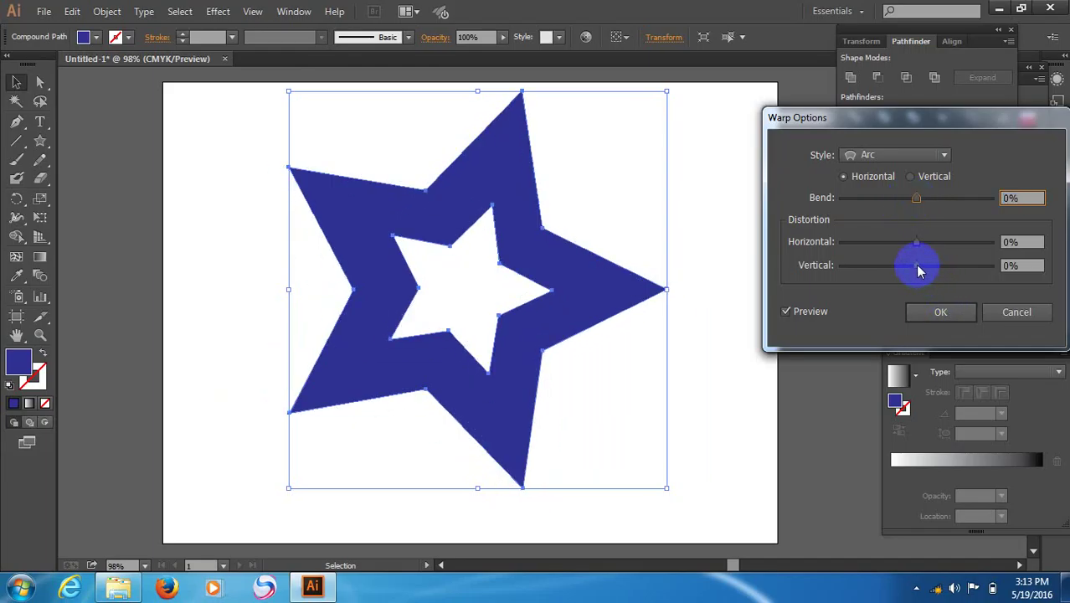
drag(915, 267, 926, 244)
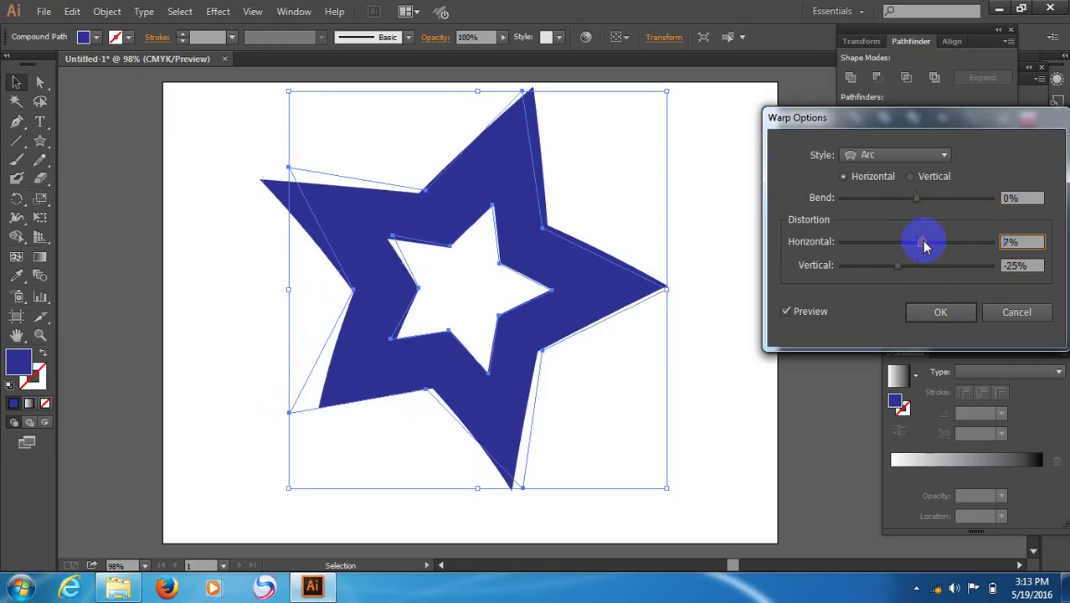
click(950, 312)
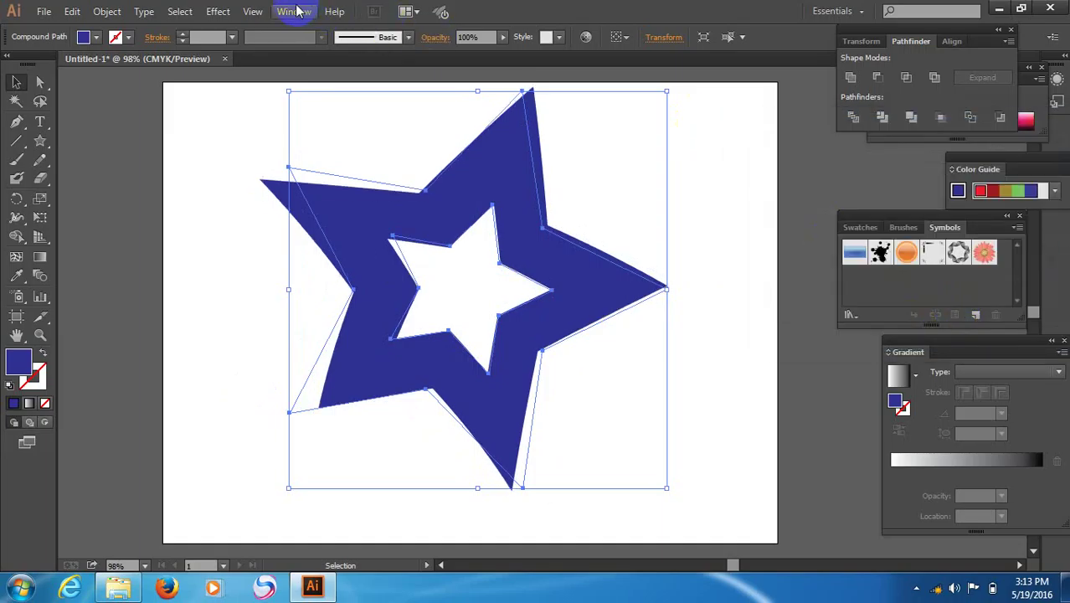
Add a horizontal Flag warp to the star with 8% bend, 7% horizontal and -25% vertical distortion, and deselect it.
click(223, 18)
mouse_move(236, 214)
click(411, 302)
mouse_move(917, 199)
mouse_down()
mouse_move(900, 199)
mouse_move(927, 195)
mouse_up()
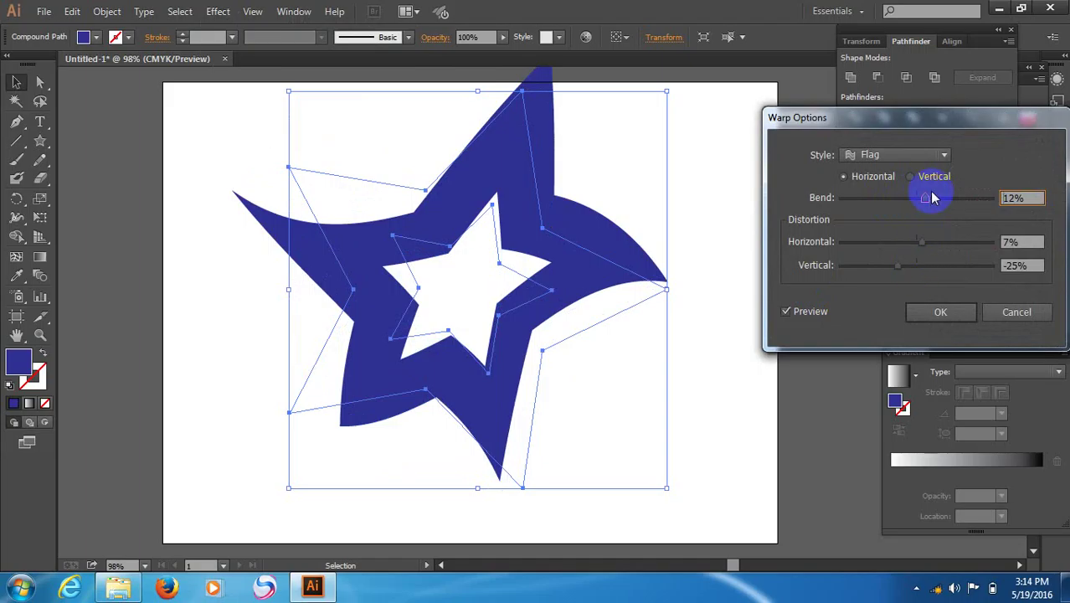
mouse_move(924, 201)
mouse_down()
mouse_move(887, 208)
mouse_move(884, 197)
mouse_move(925, 201)
mouse_up()
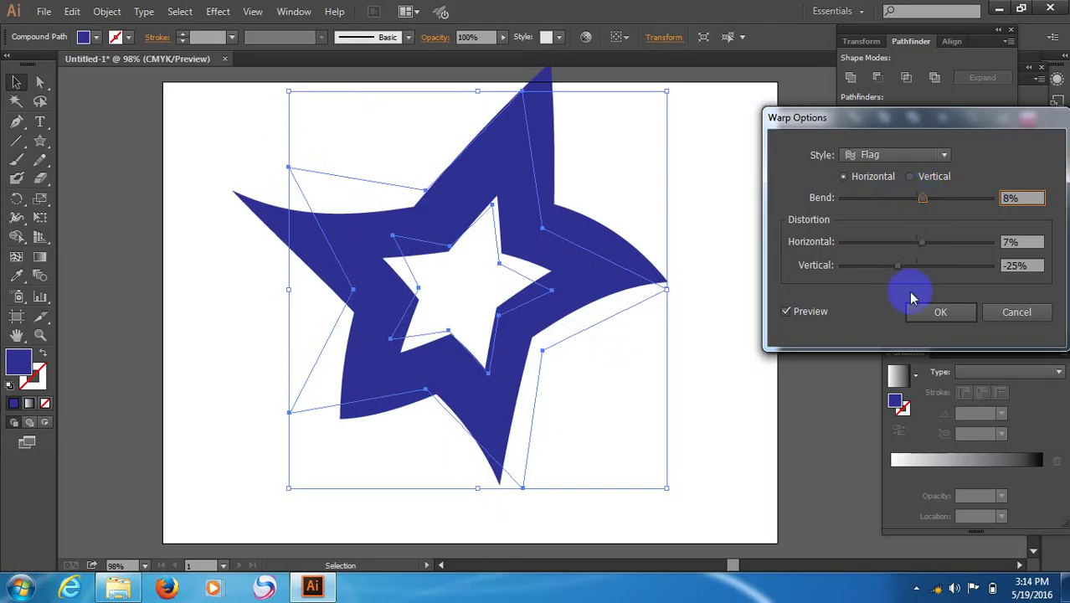
click(934, 312)
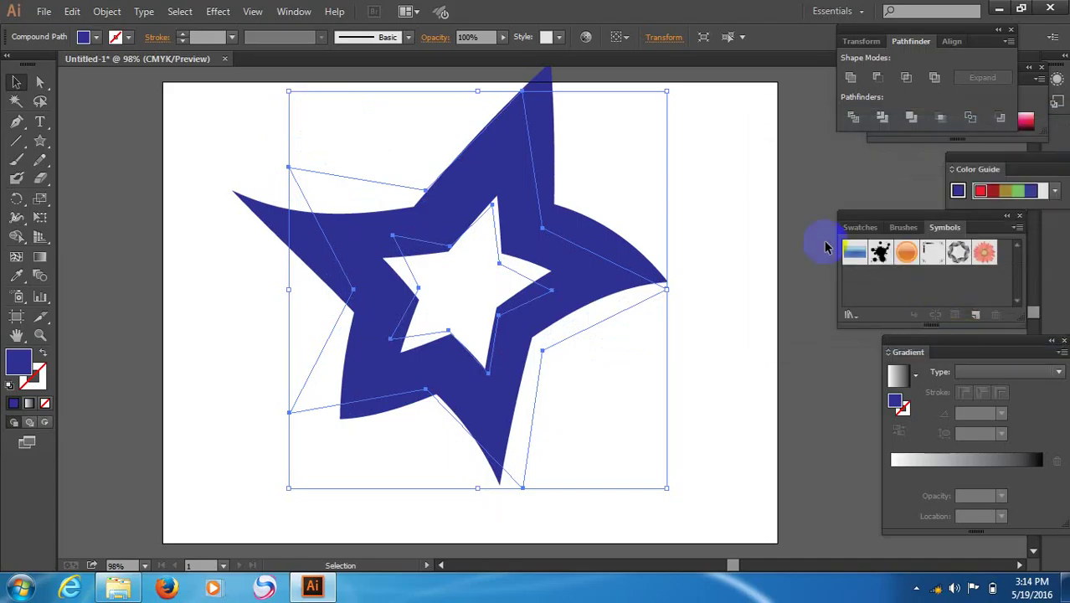
click(803, 159)
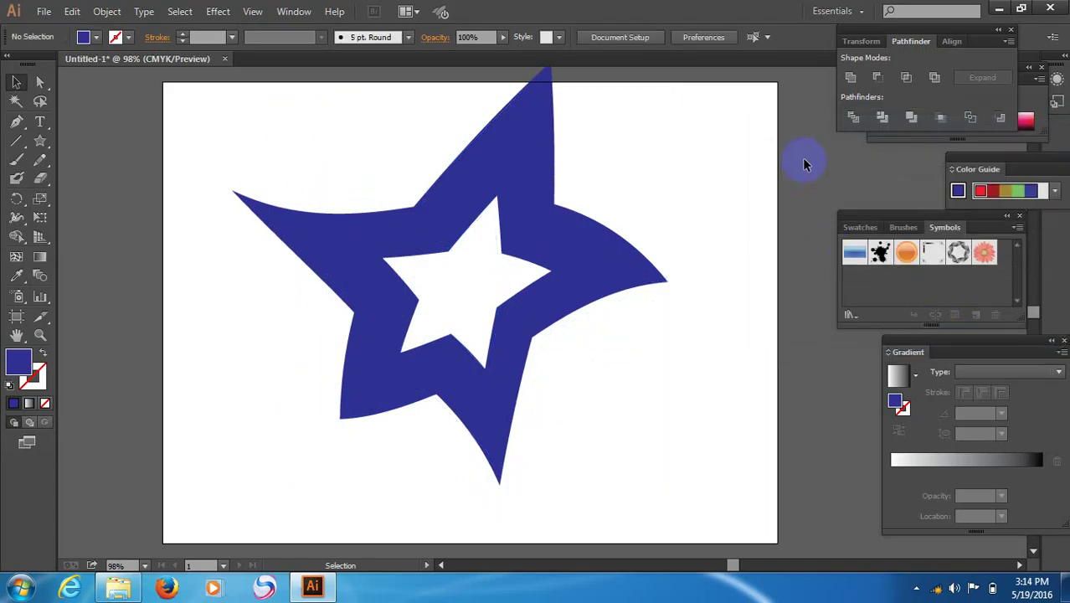
Apply 3D Extrude & Bevel to the hollow star with 185 pt extrude depth and a custom rotation of -9°, 3° and 12°.
click(596, 239)
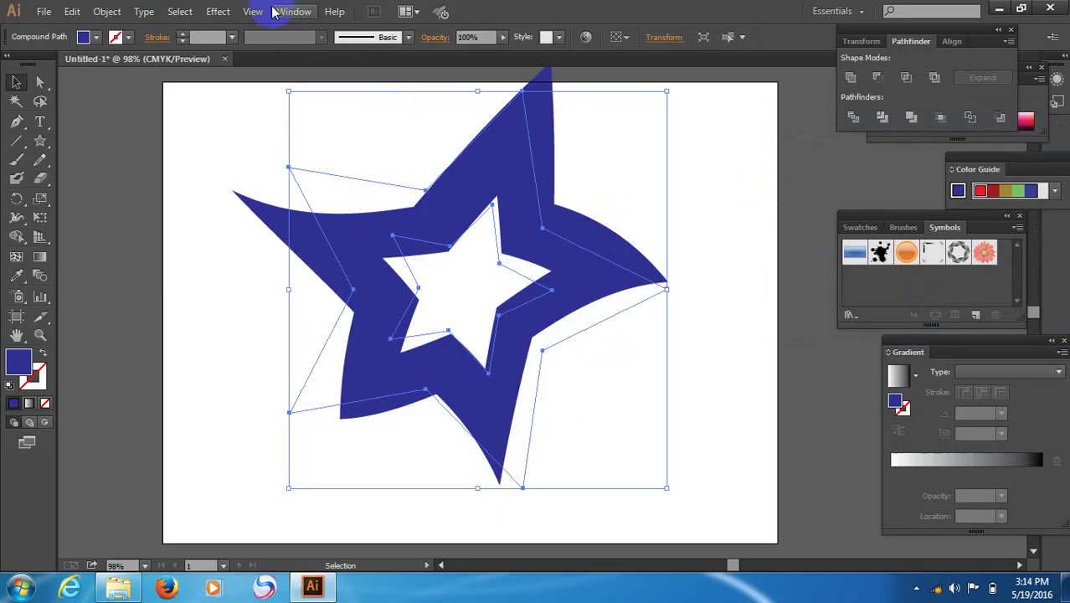
click(218, 11)
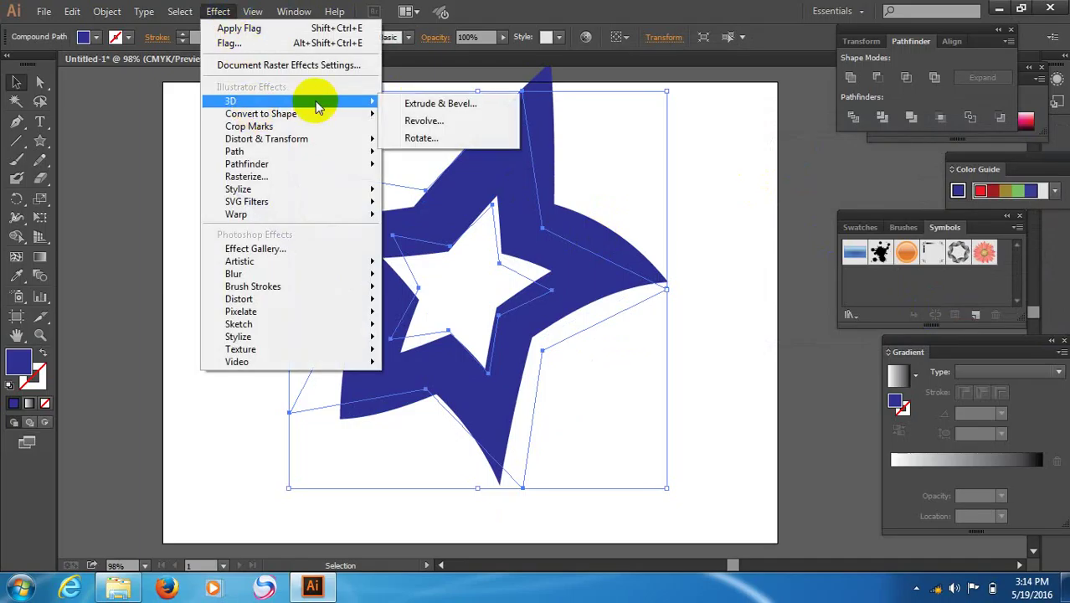
click(444, 105)
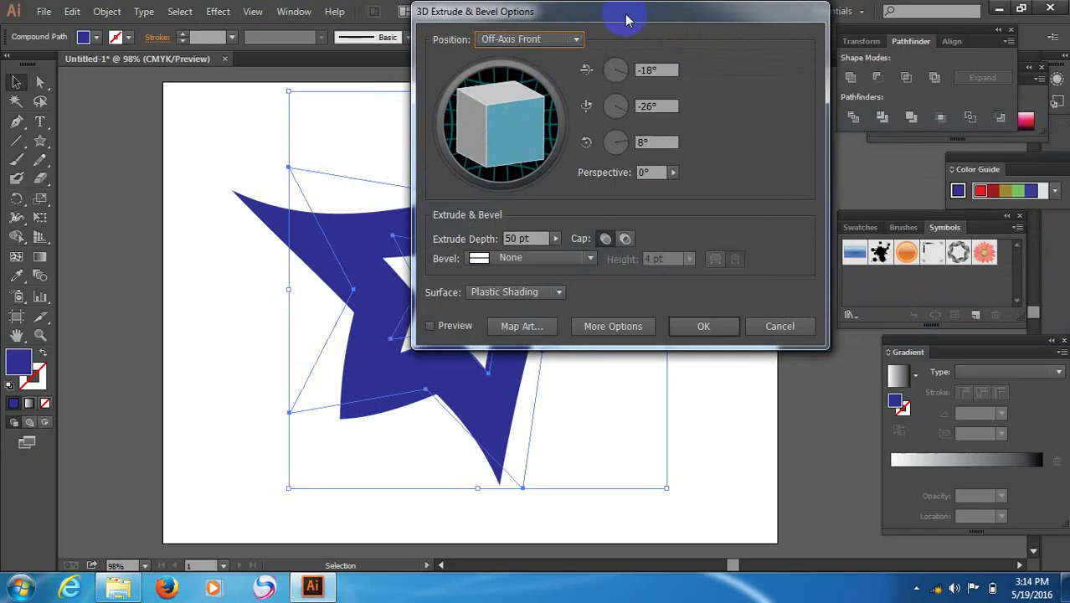
drag(628, 20, 869, 21)
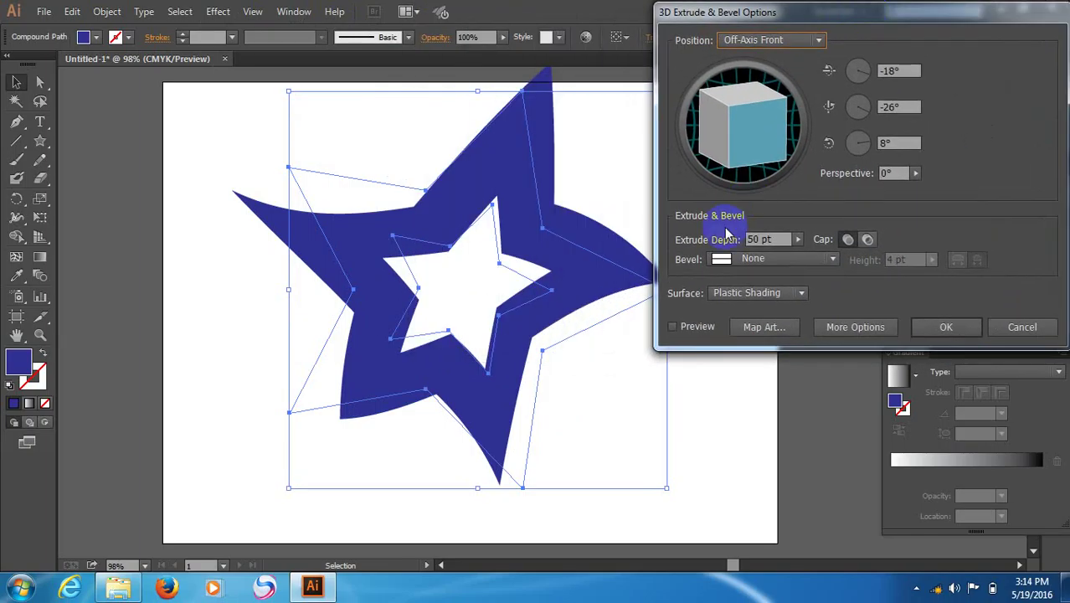
click(673, 328)
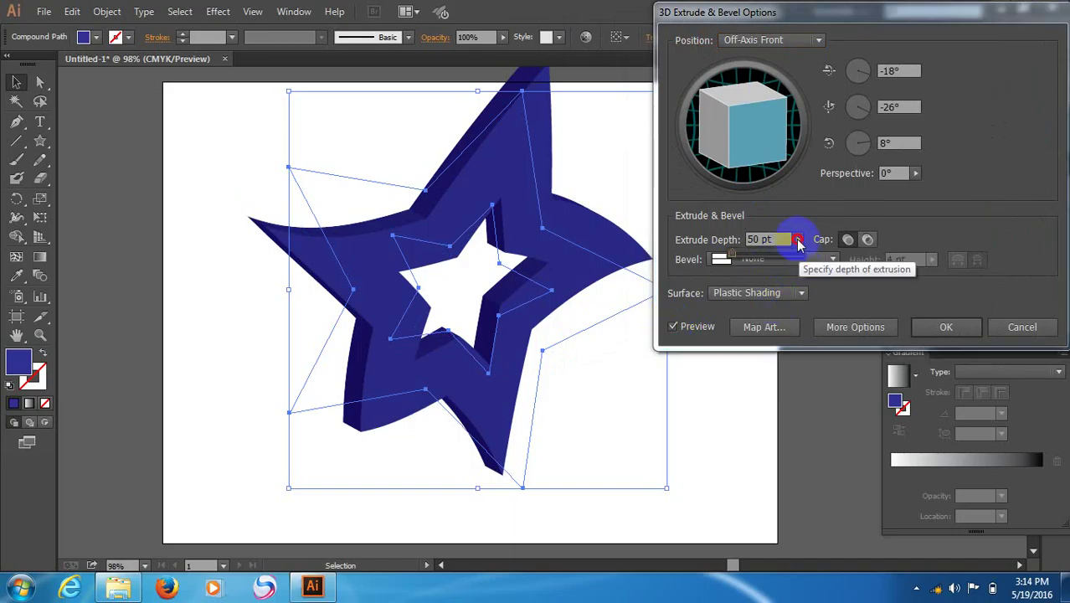
click(798, 241)
drag(725, 258, 741, 258)
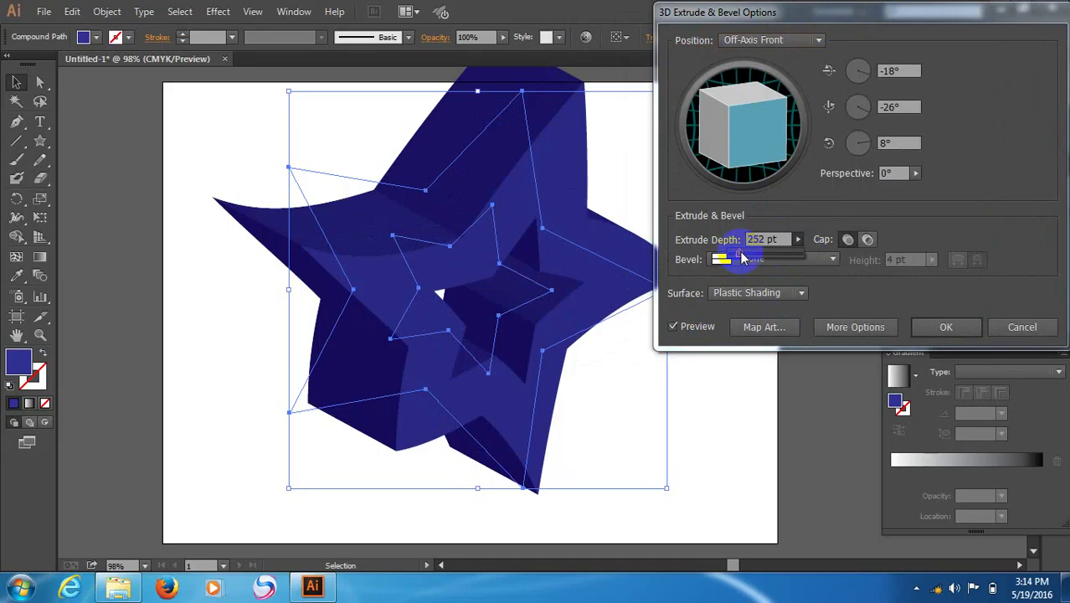
mouse_move(741, 257)
mouse_down()
mouse_move(754, 258)
mouse_move(739, 258)
mouse_up()
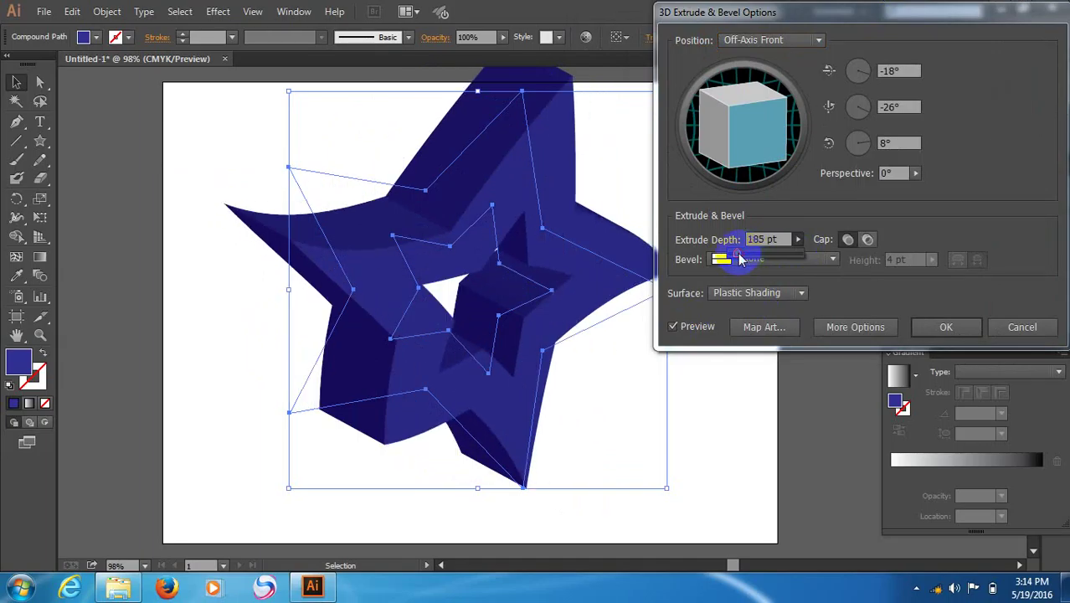
drag(739, 118, 710, 114)
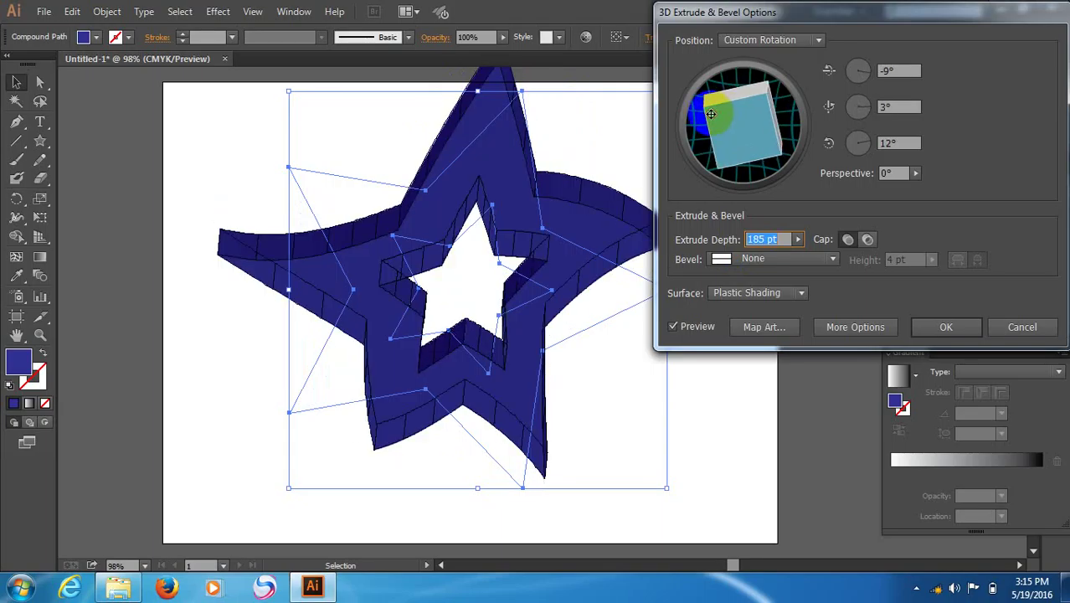
click(949, 328)
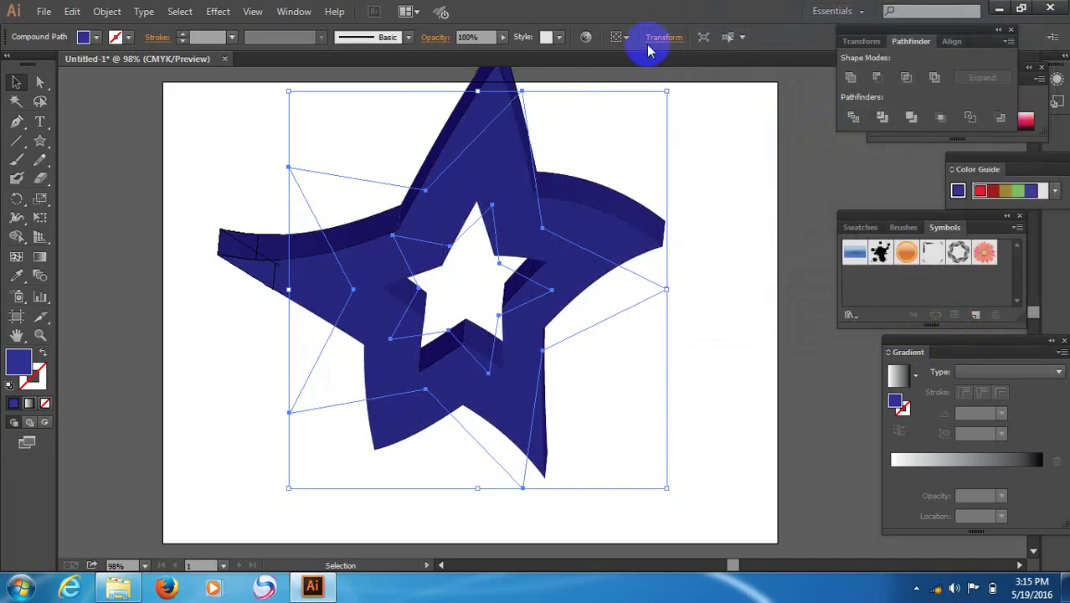
Expand the appearance of the extruded star and deselect it.
click(106, 12)
click(131, 198)
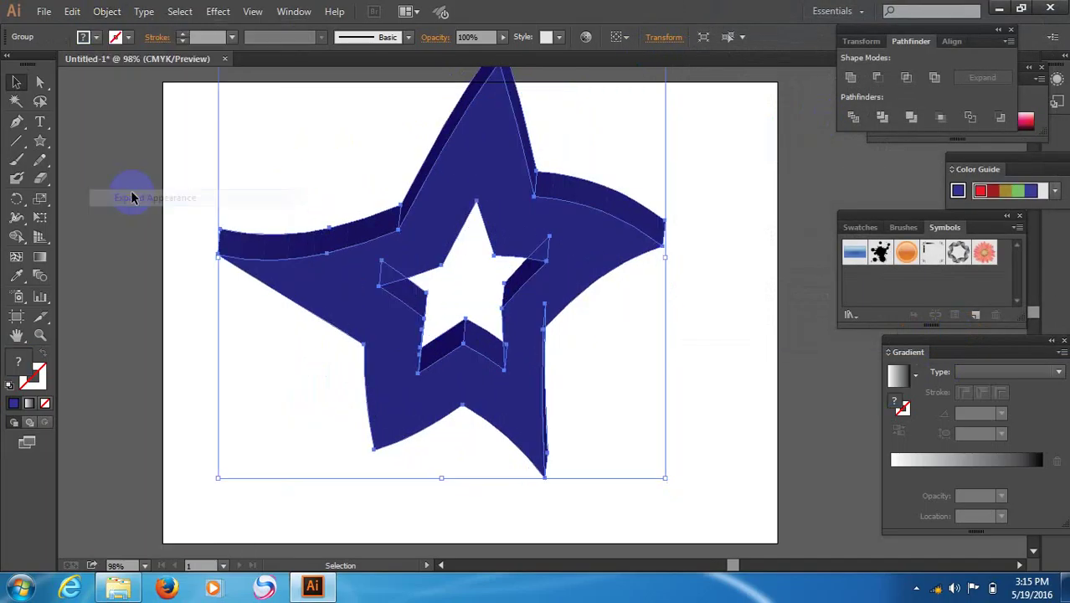
click(105, 11)
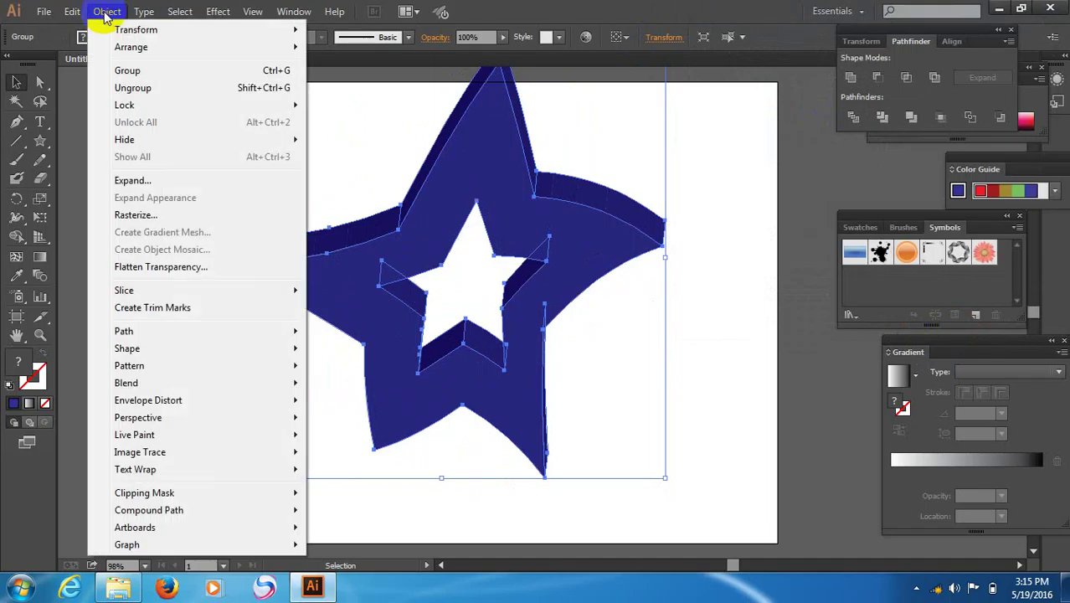
click(127, 181)
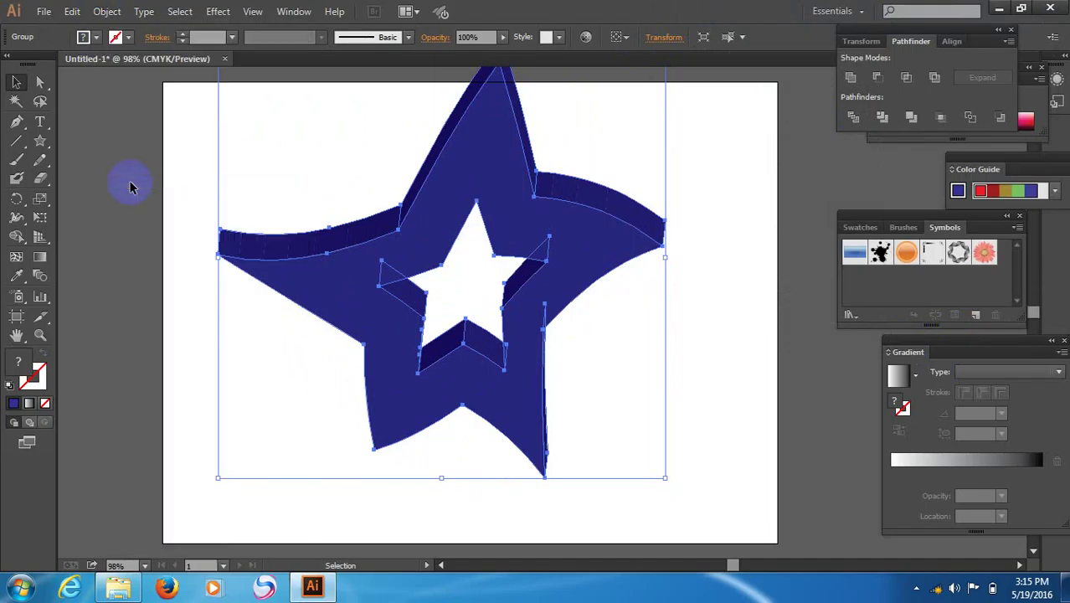
click(130, 187)
Ungroup the expanded star until its front face and side pieces are separate, and deselect them.
right_click(496, 230)
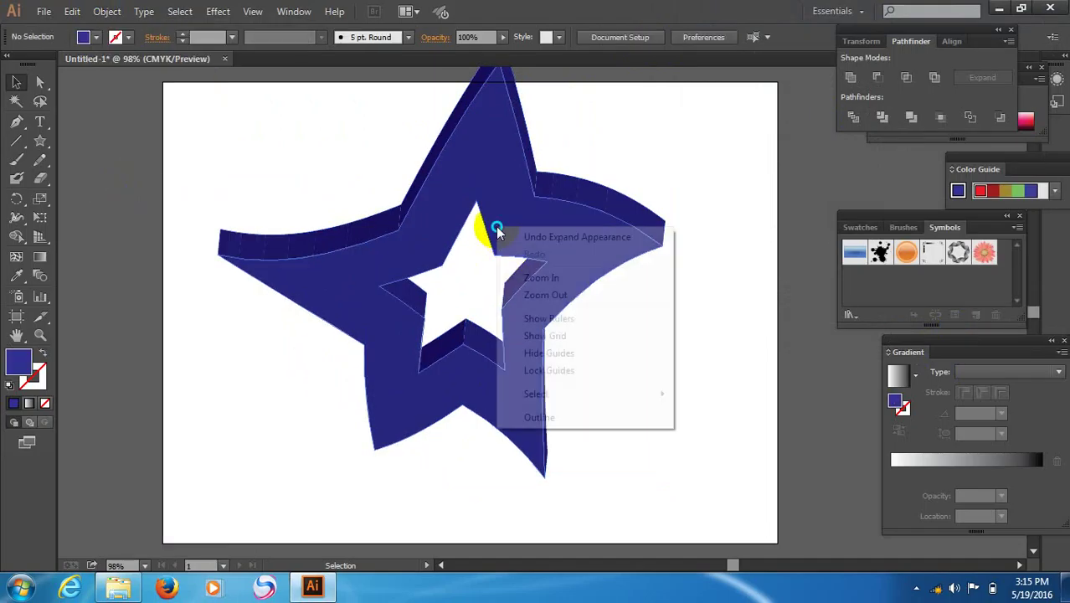
key(Escape)
right_click(545, 240)
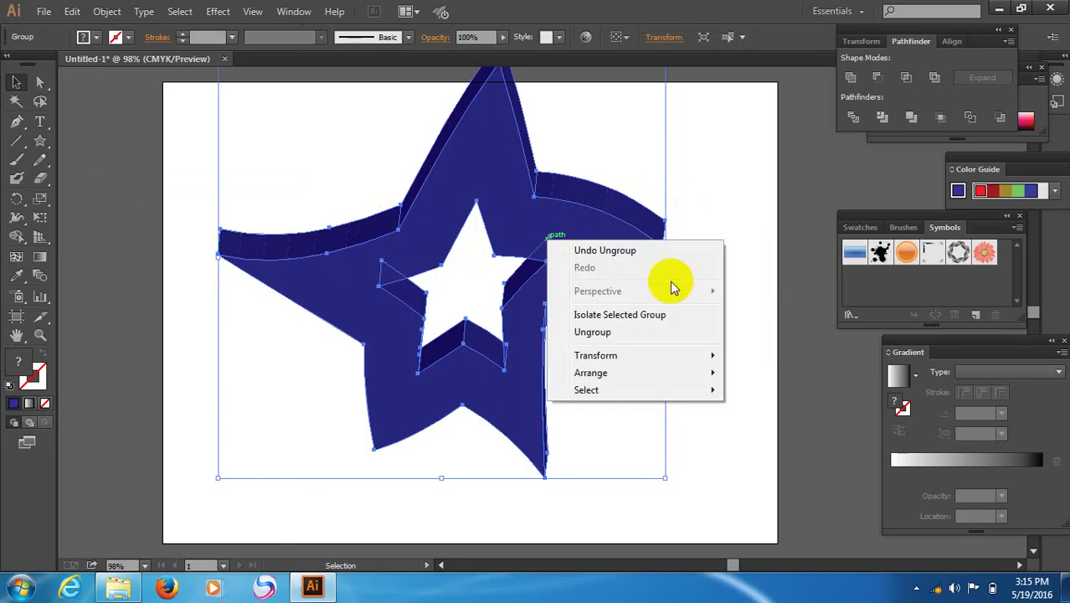
click(623, 333)
right_click(575, 245)
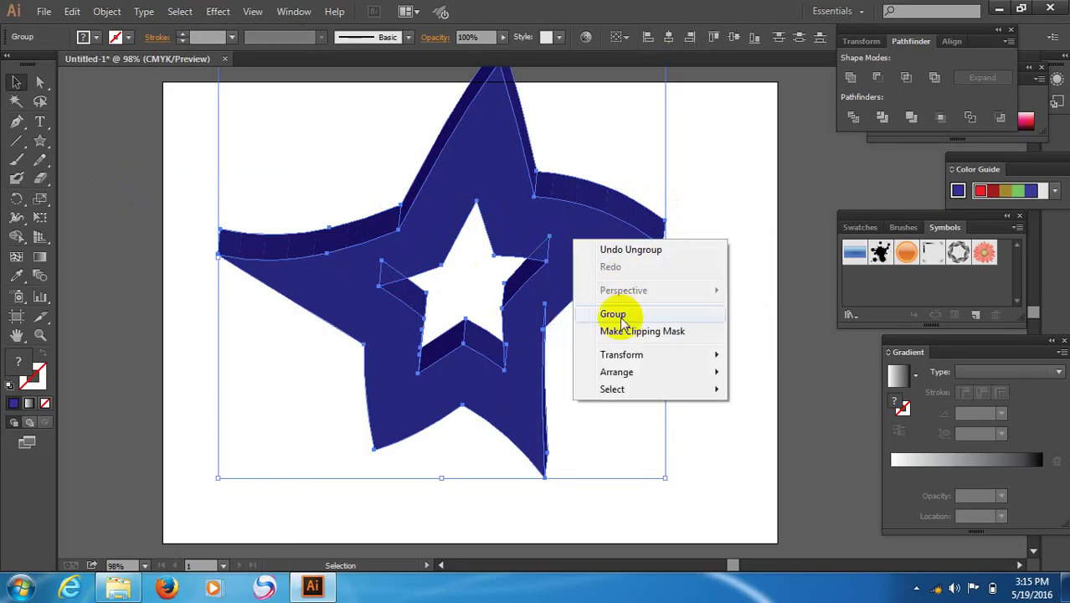
click(832, 157)
click(831, 158)
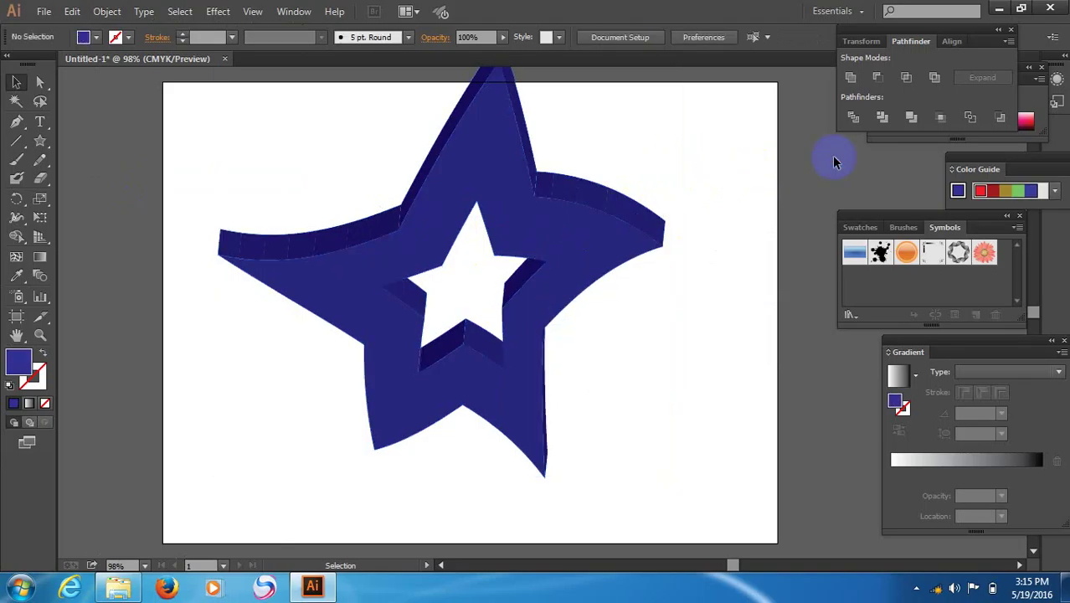
Release the clipping mask on the side face along the top of the star's right arm.
click(599, 199)
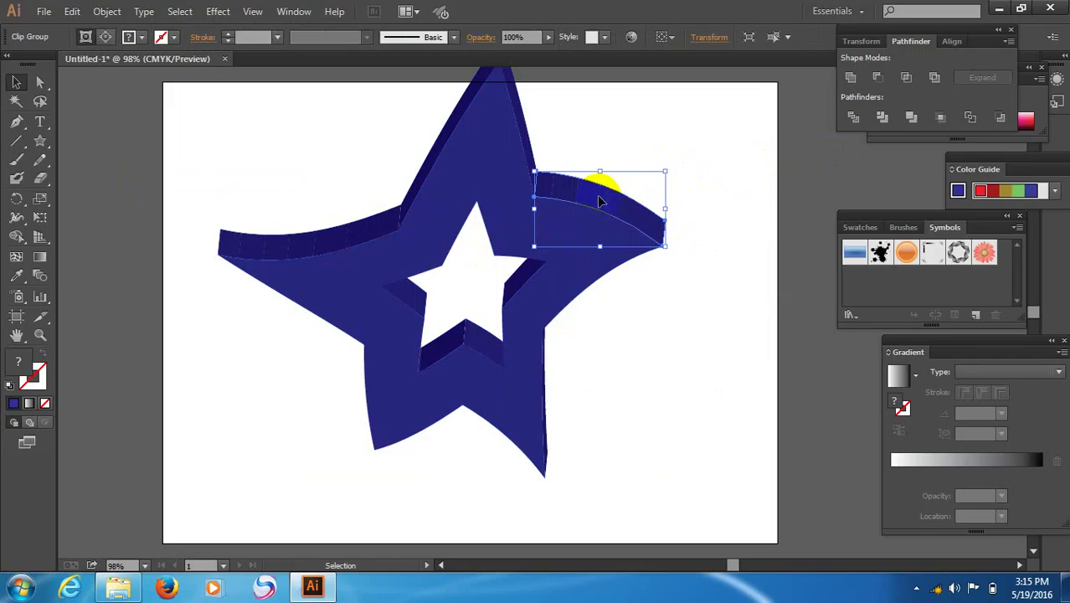
right_click(619, 207)
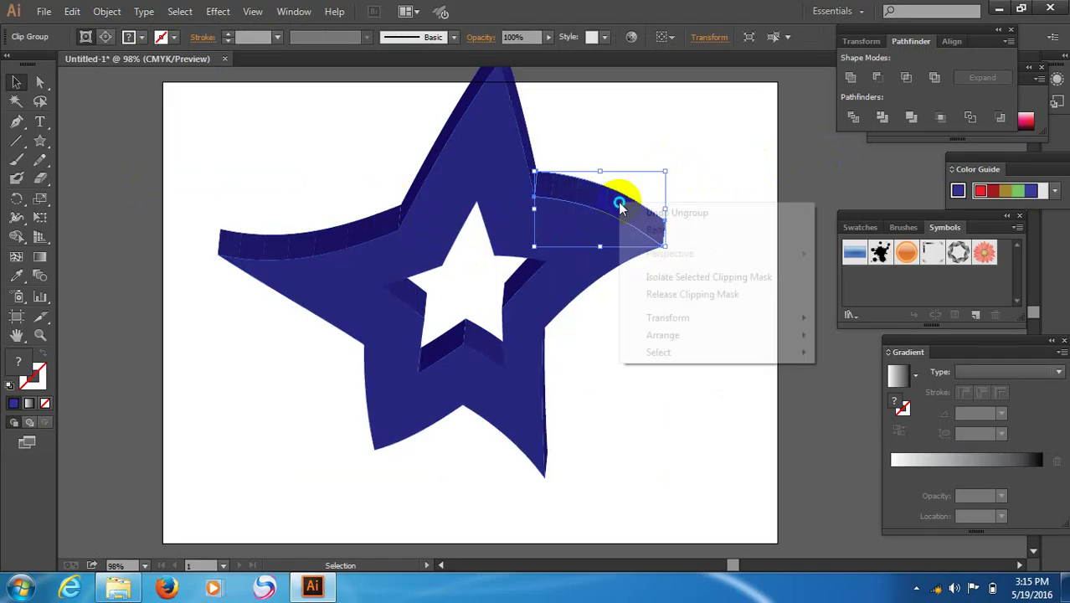
mouse_move(670, 317)
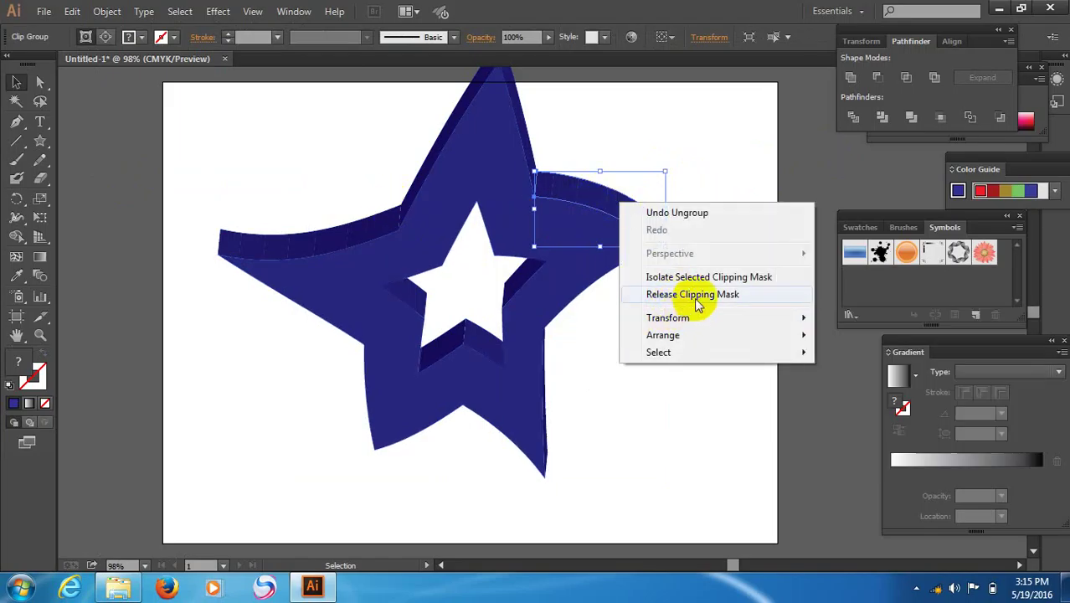
click(698, 303)
Try to make a clipping mask from the released side pieces of the right arm, and undo it.
right_click(664, 253)
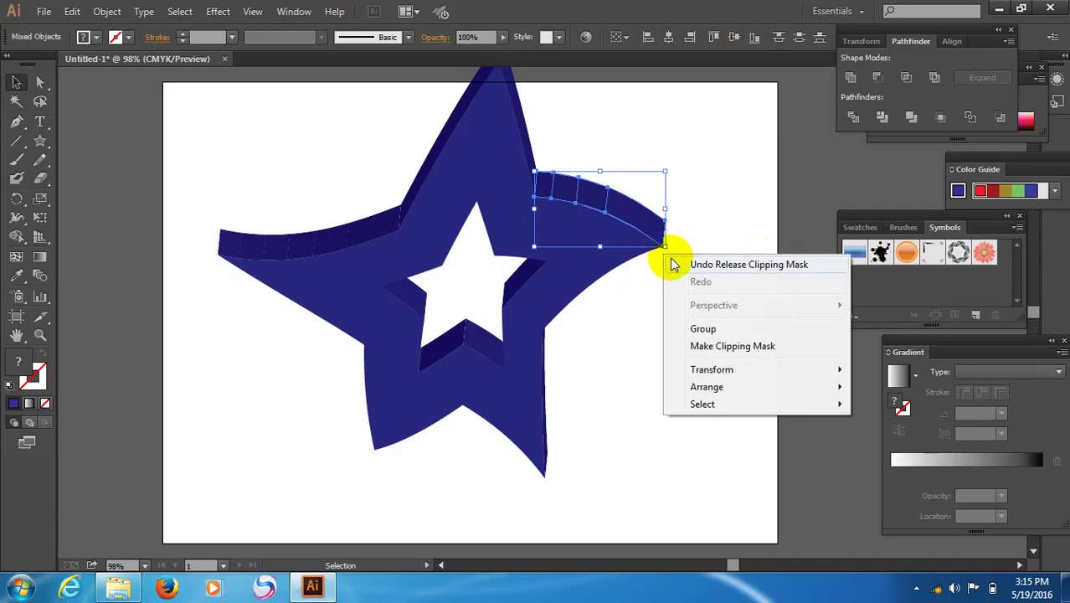
click(712, 346)
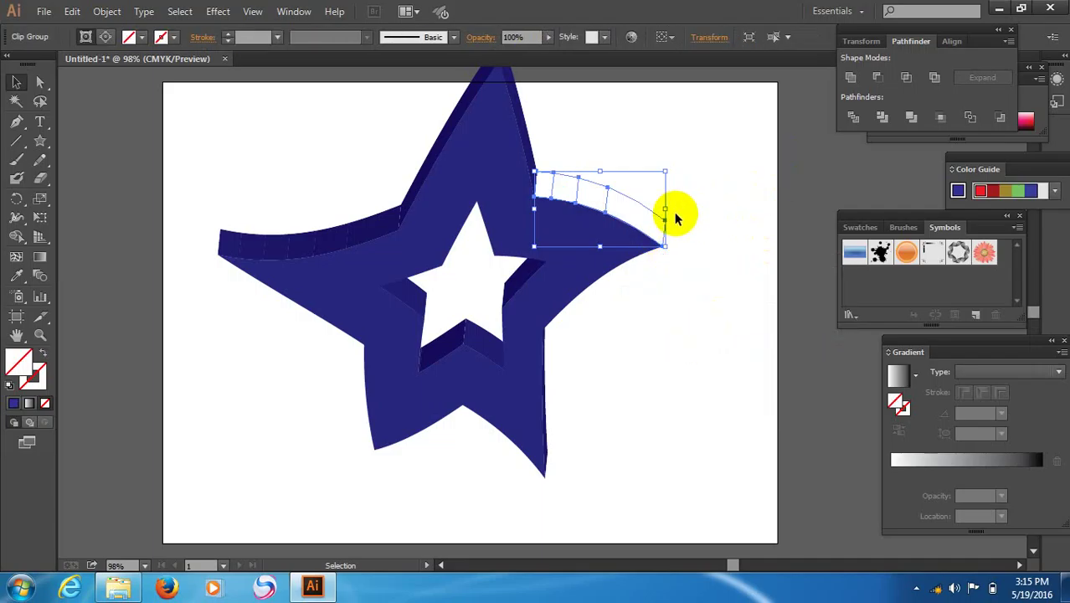
key(ctrl+z)
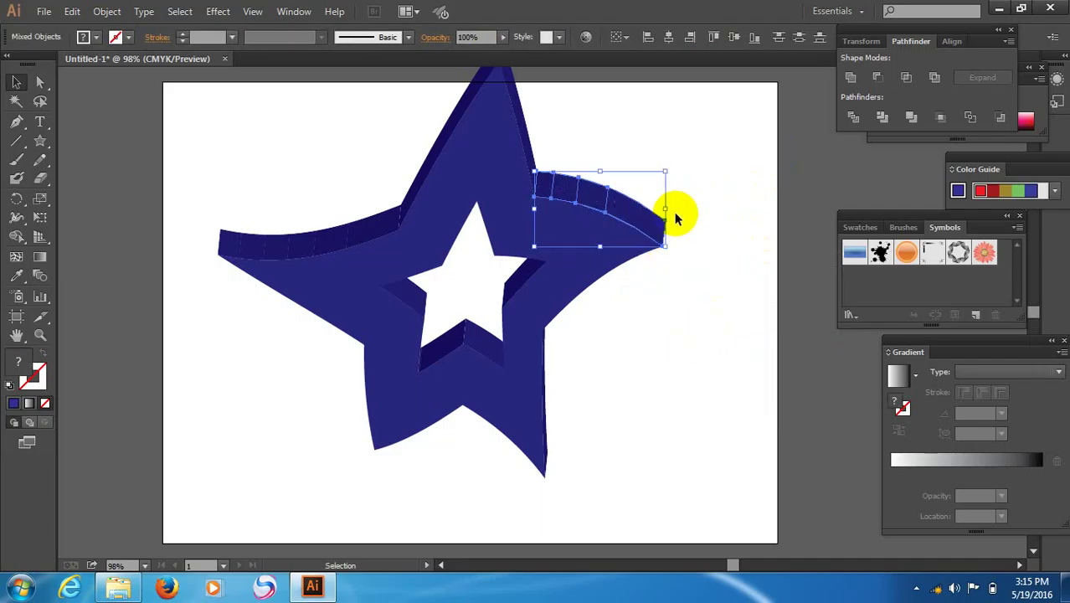
click(82, 276)
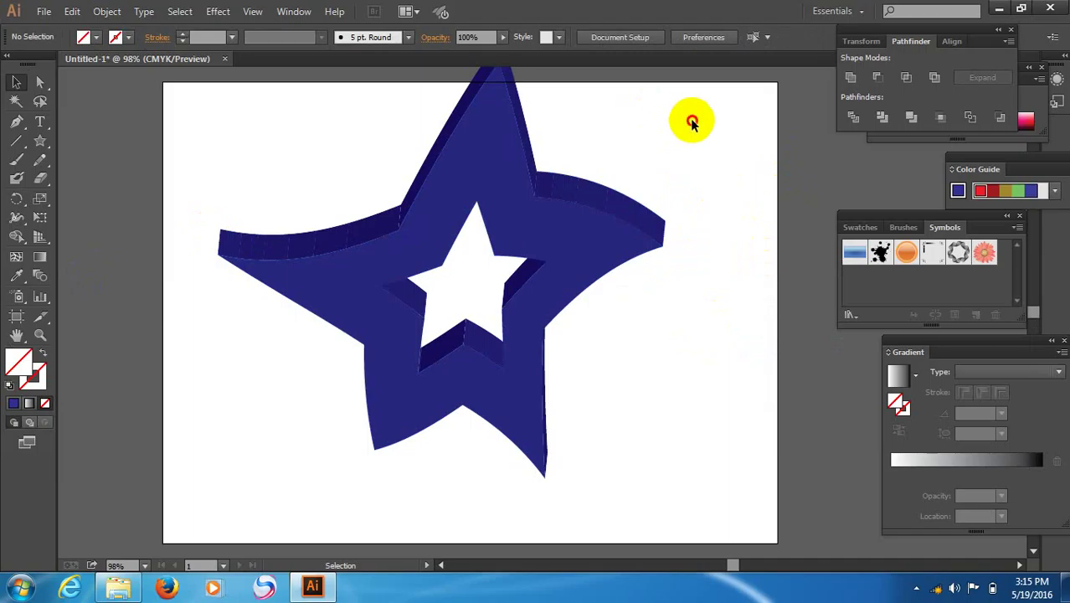
Scale all the star pieces down together about their centre so the whole star fits inside the artboard.
drag(692, 119, 328, 347)
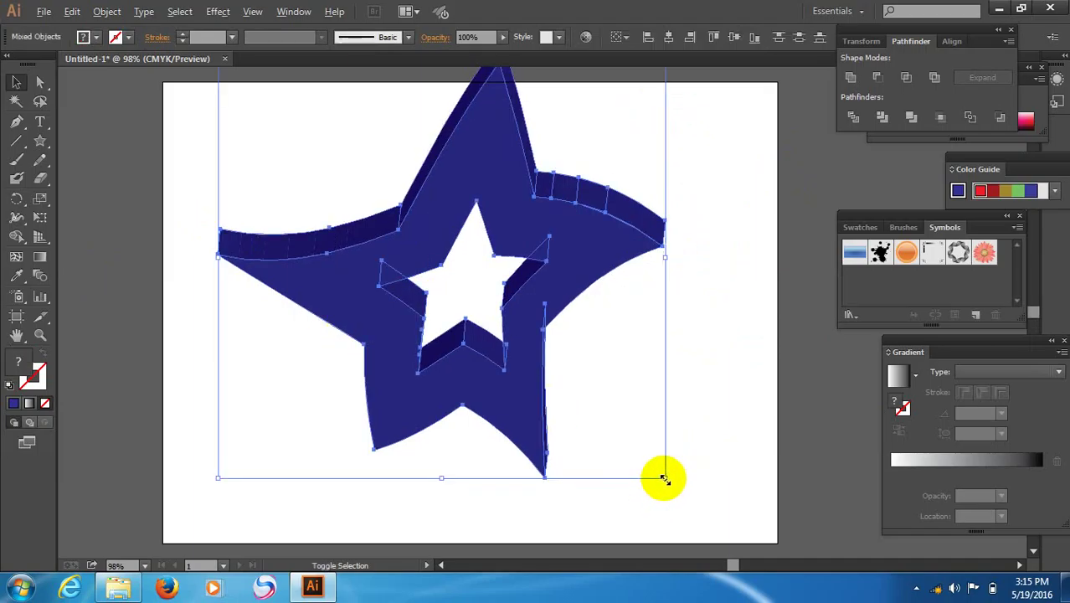
drag(663, 479, 575, 409)
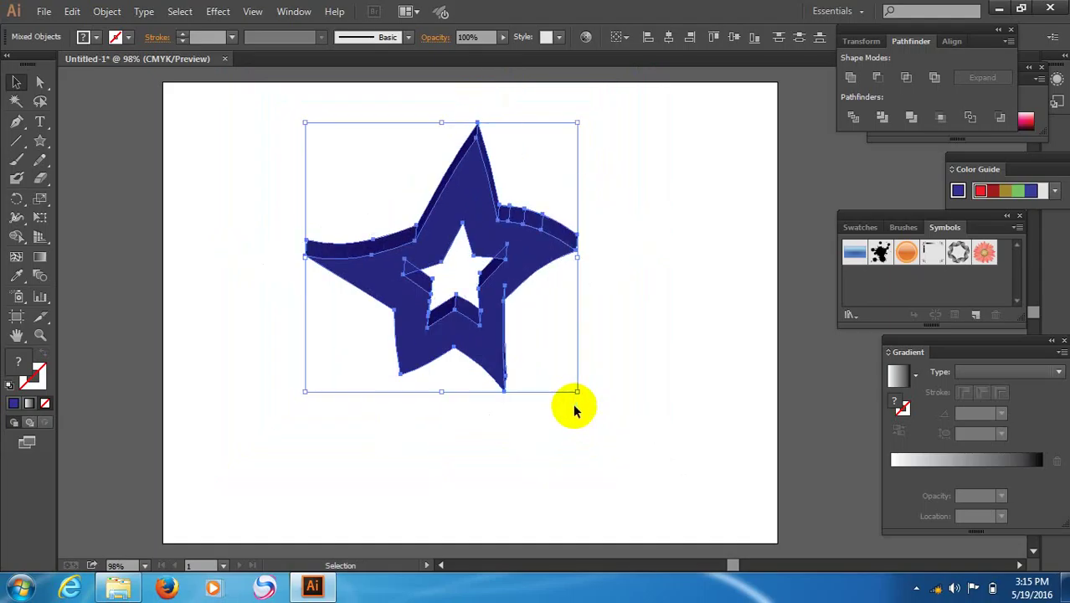
click(812, 206)
Try scaling only the front star face down about its centre, and undo it.
click(500, 331)
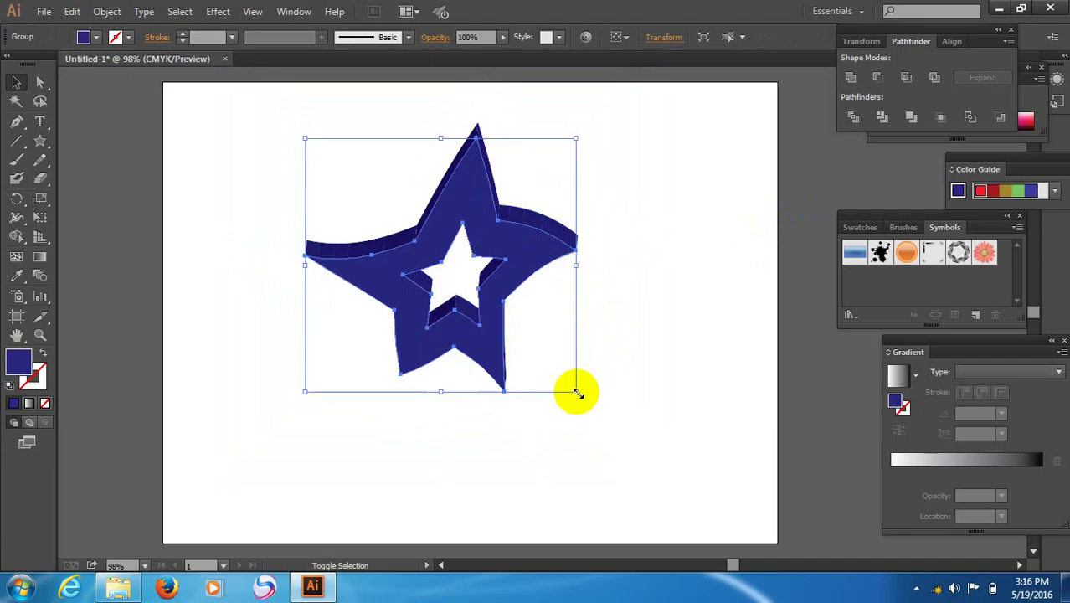
drag(576, 392, 546, 364)
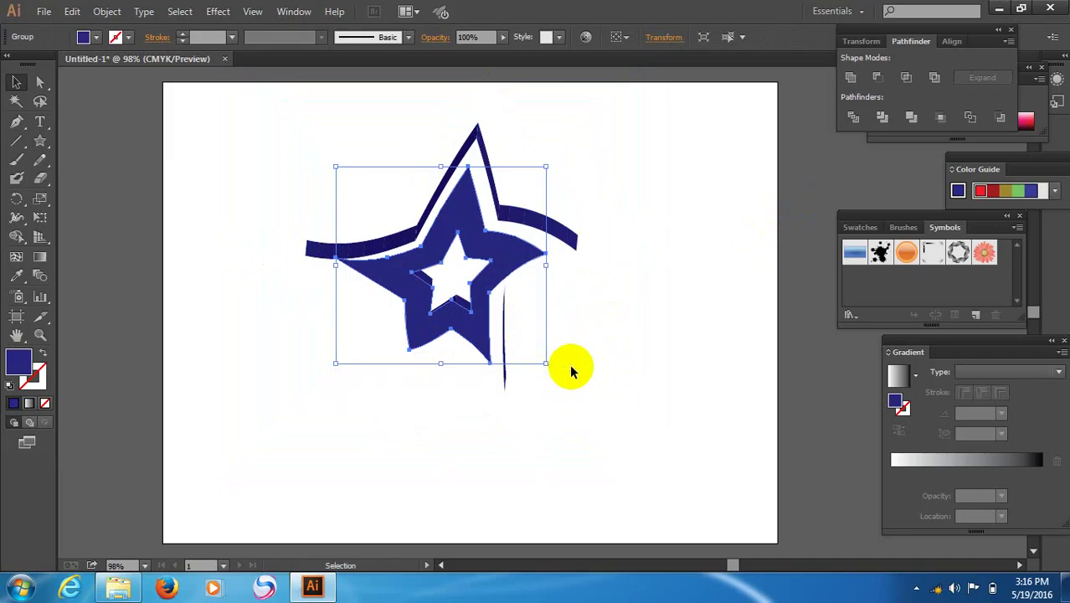
key(ctrl+z)
key(ctrl+z)
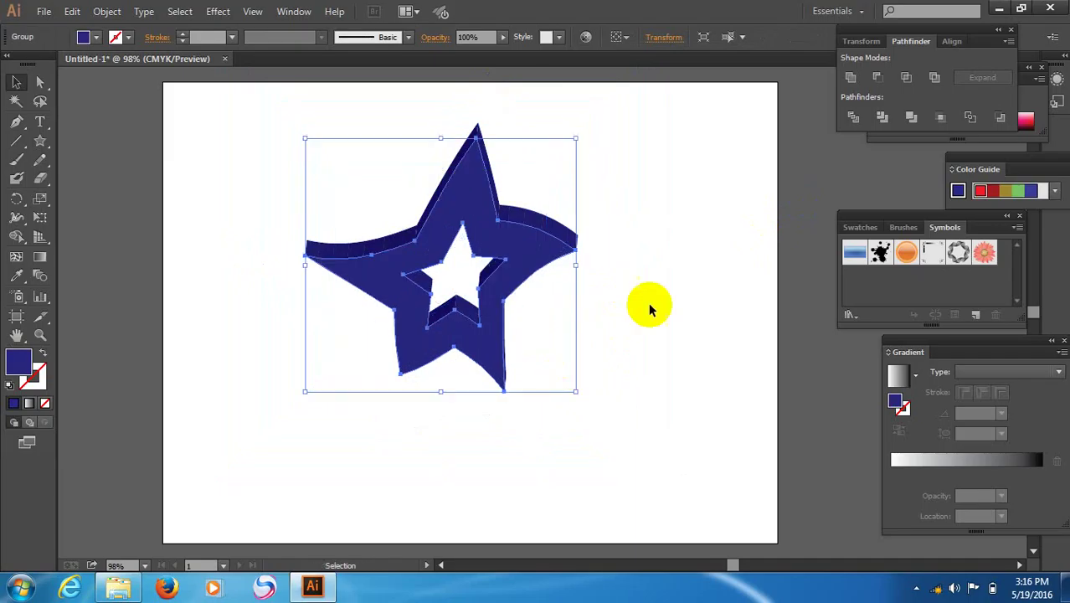
click(842, 167)
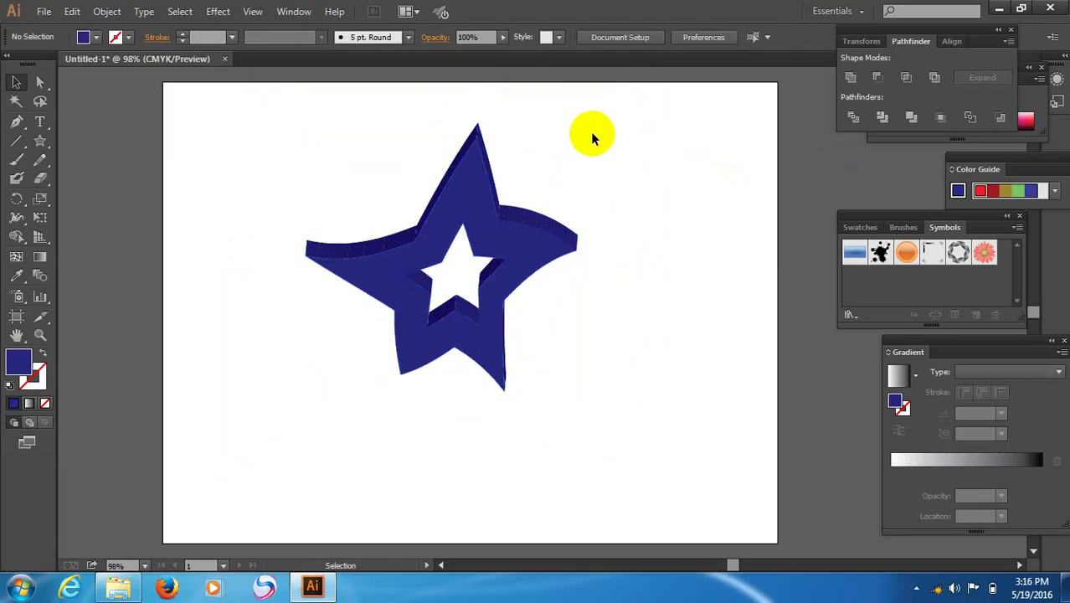
Group all the pieces of the 3D star and deselect the group.
drag(592, 131, 287, 363)
right_click(286, 363)
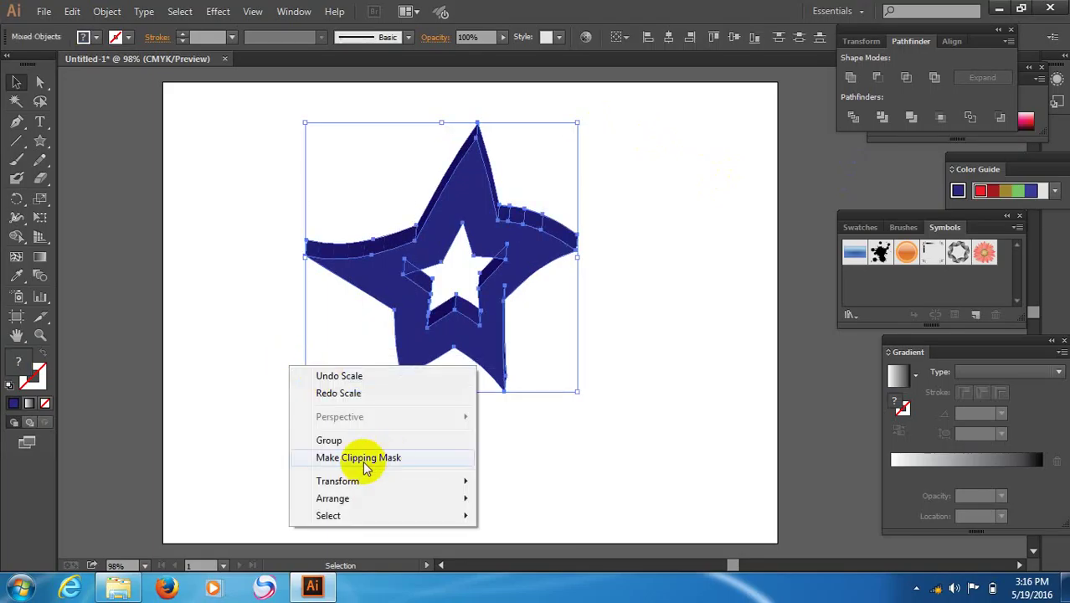
click(354, 440)
right_click(289, 324)
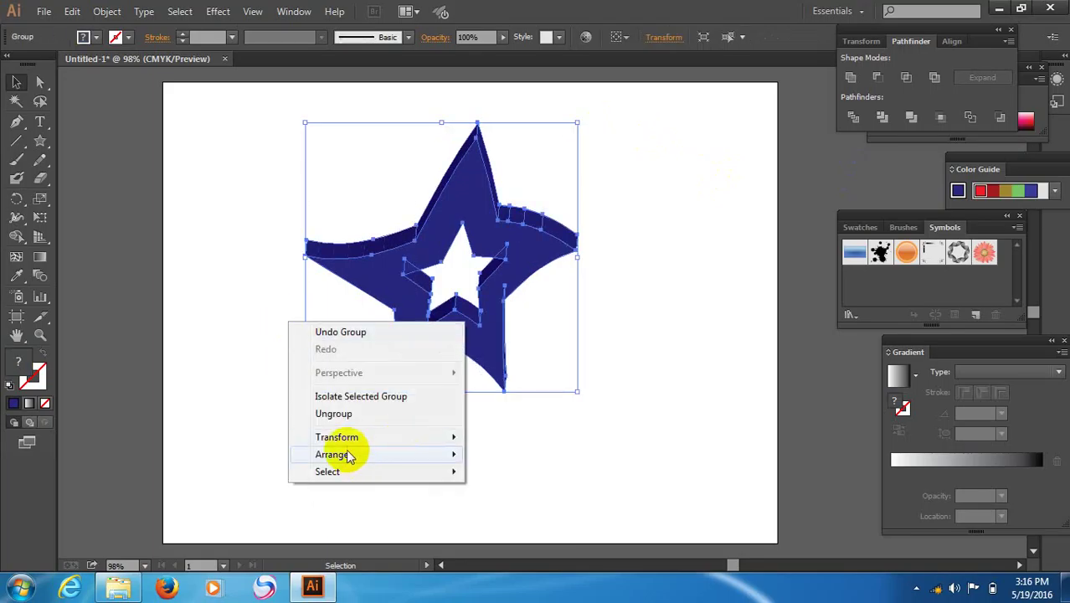
click(246, 418)
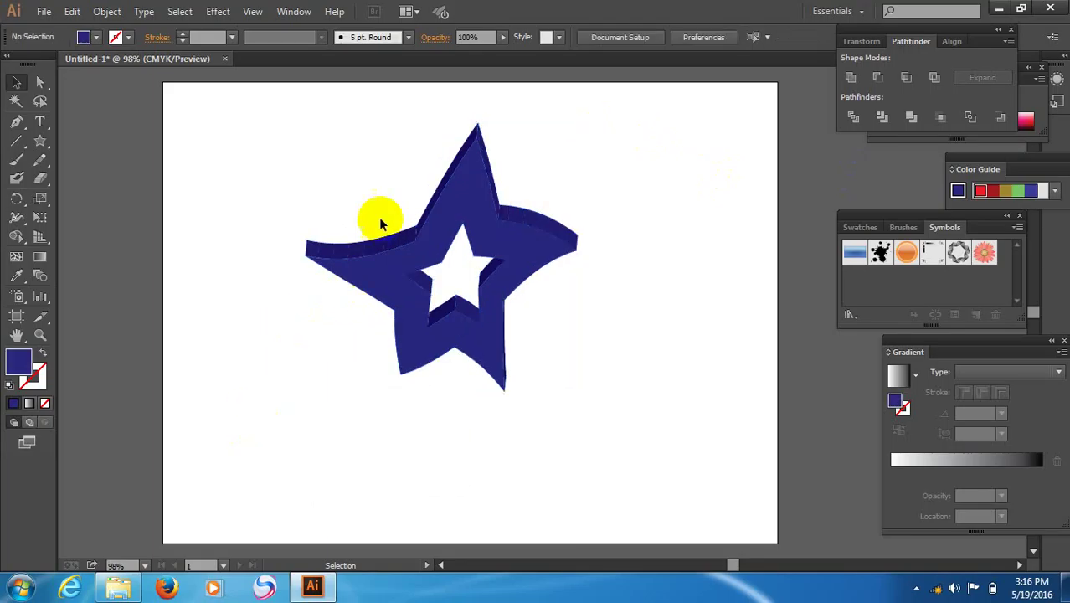
Select the grouped 3D star and ungroup it into its separate pieces.
click(381, 240)
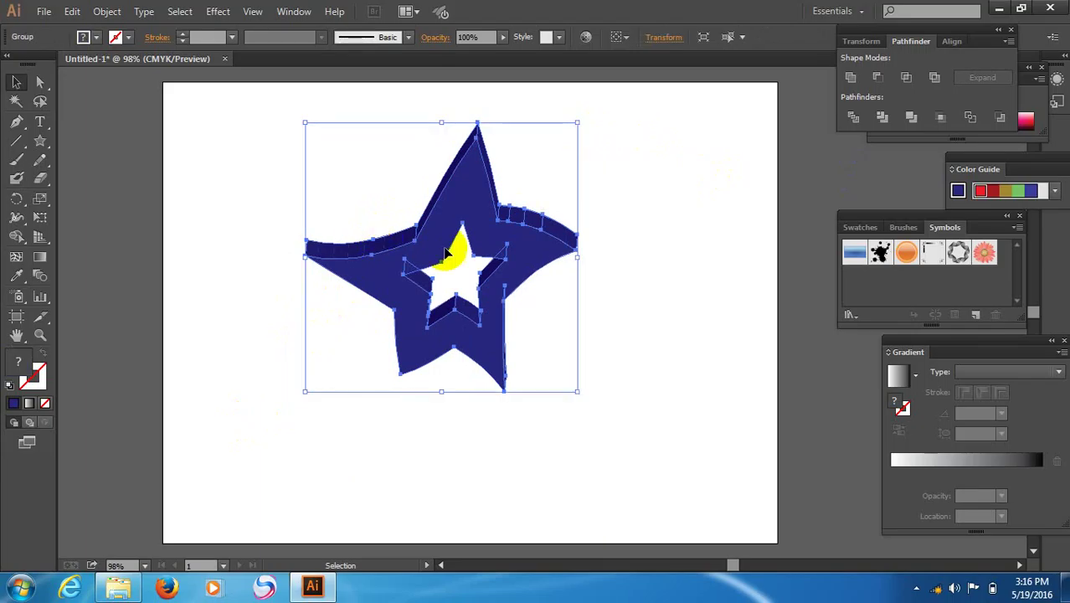
right_click(507, 250)
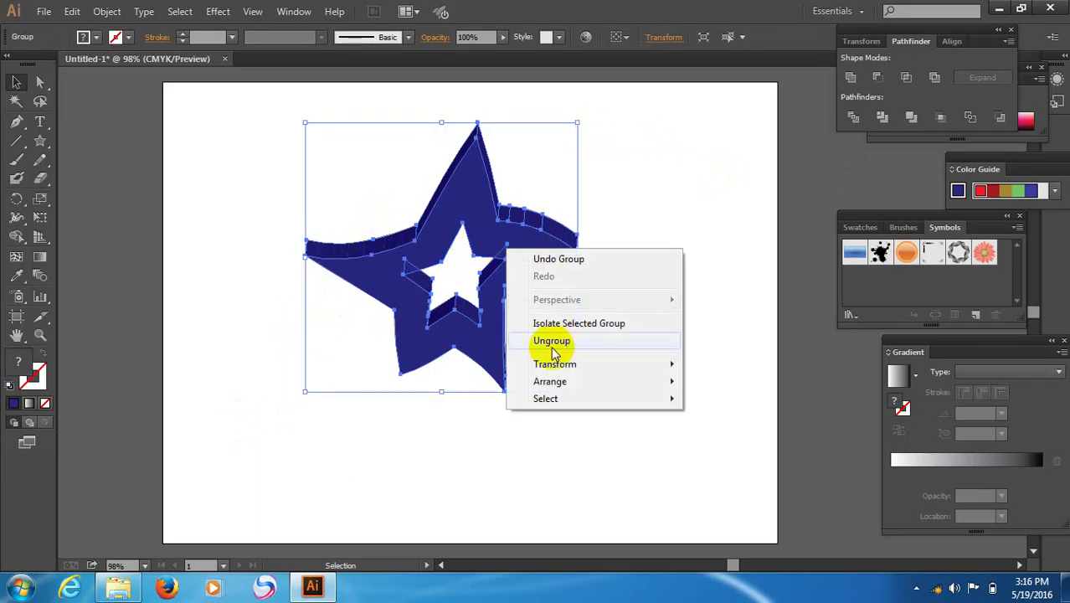
click(549, 343)
right_click(536, 272)
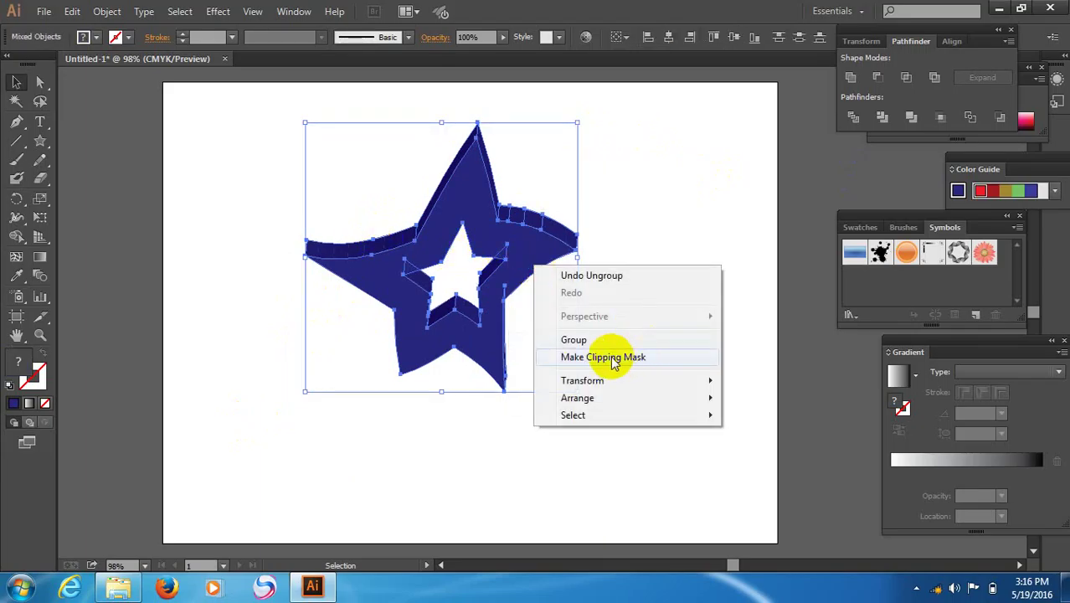
Fill the star's front face with pink and deselect it.
click(805, 164)
click(665, 208)
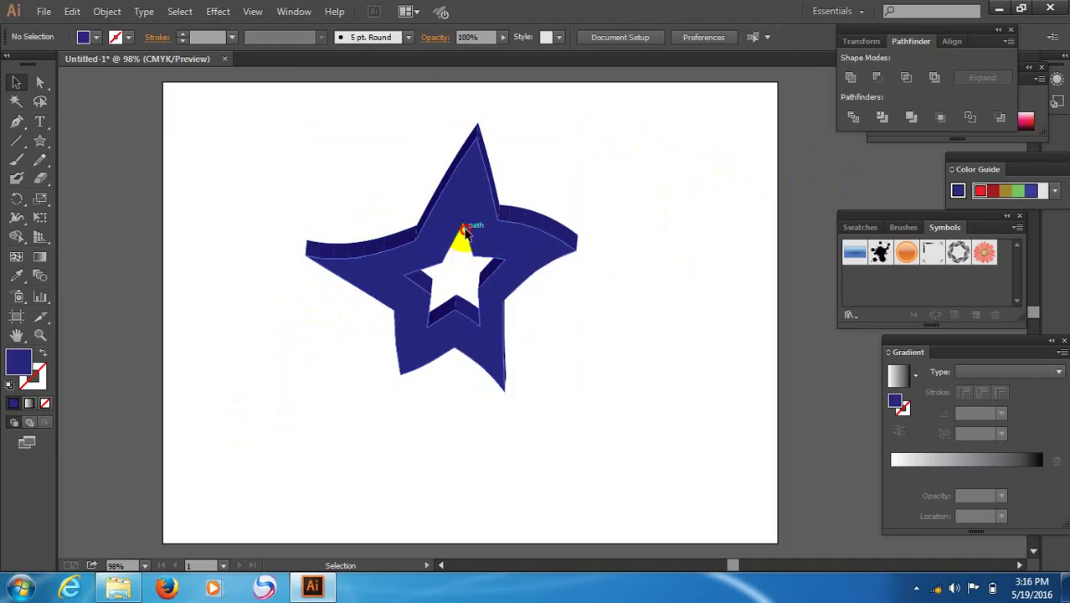
click(465, 236)
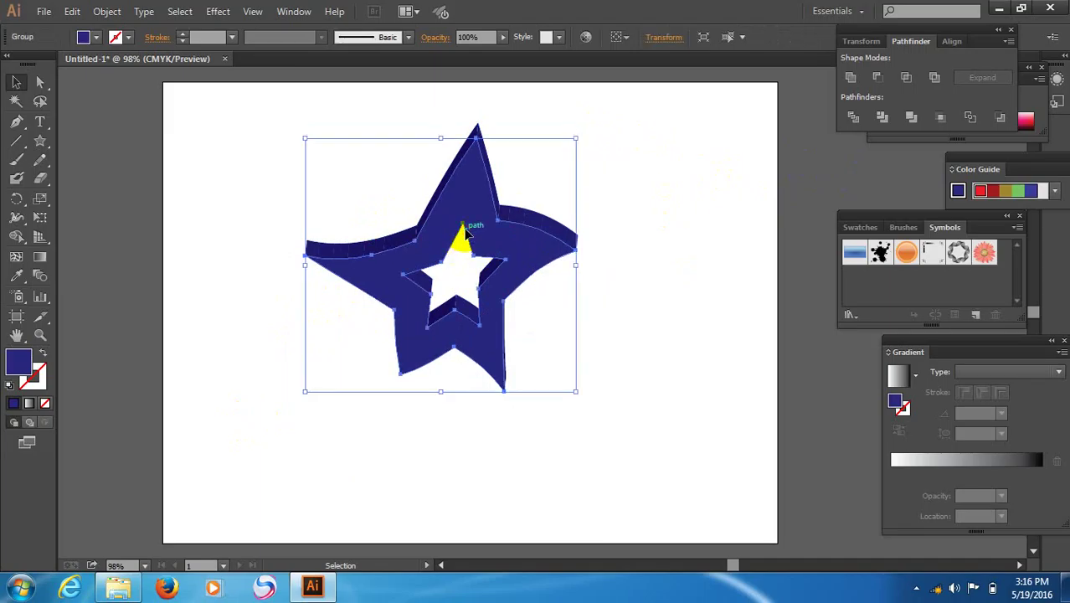
click(97, 38)
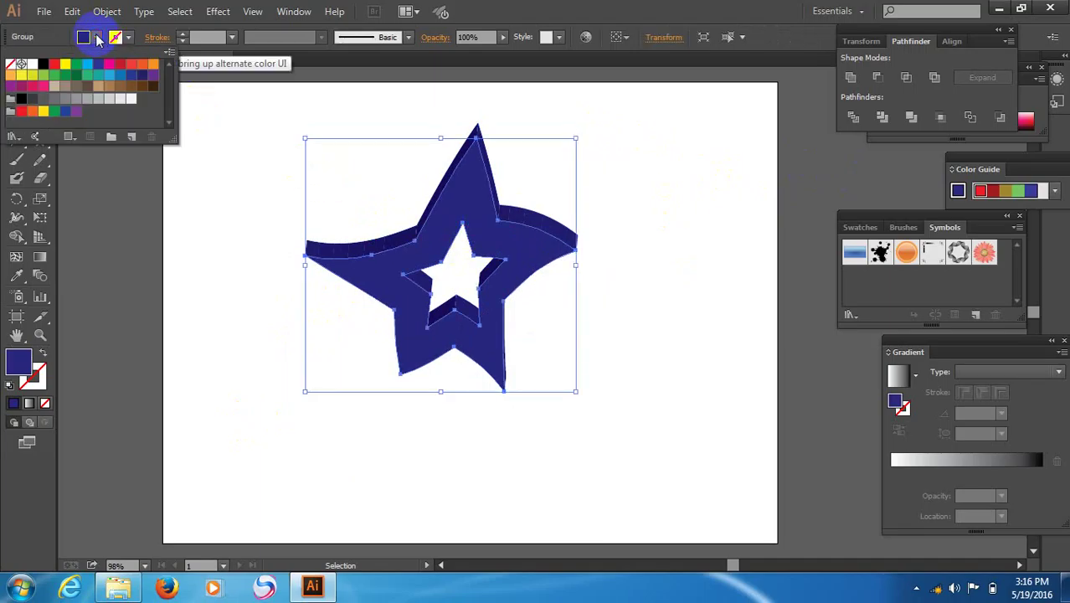
click(43, 87)
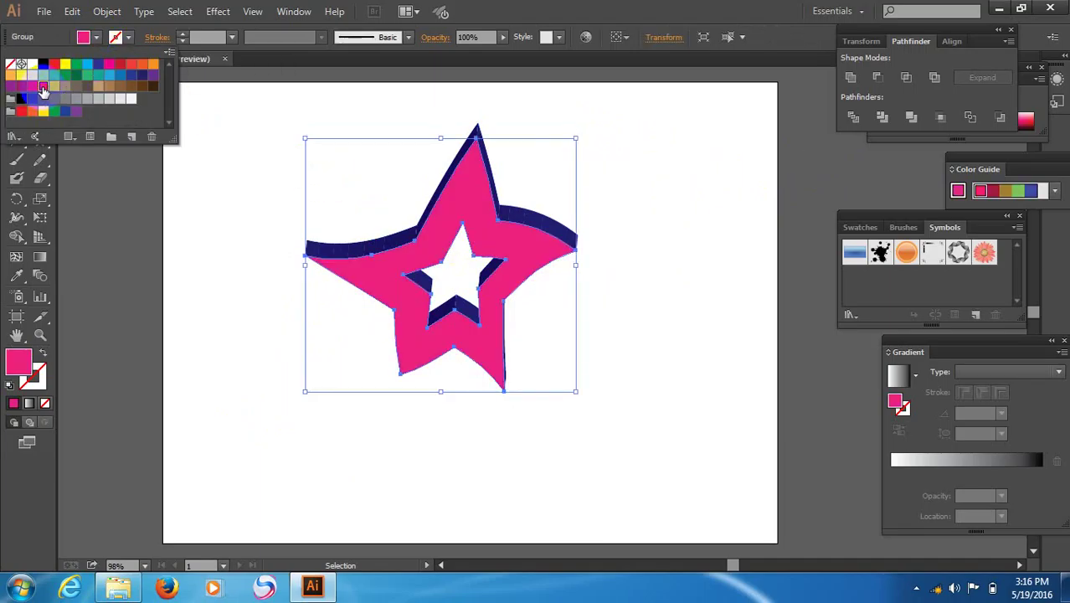
click(76, 235)
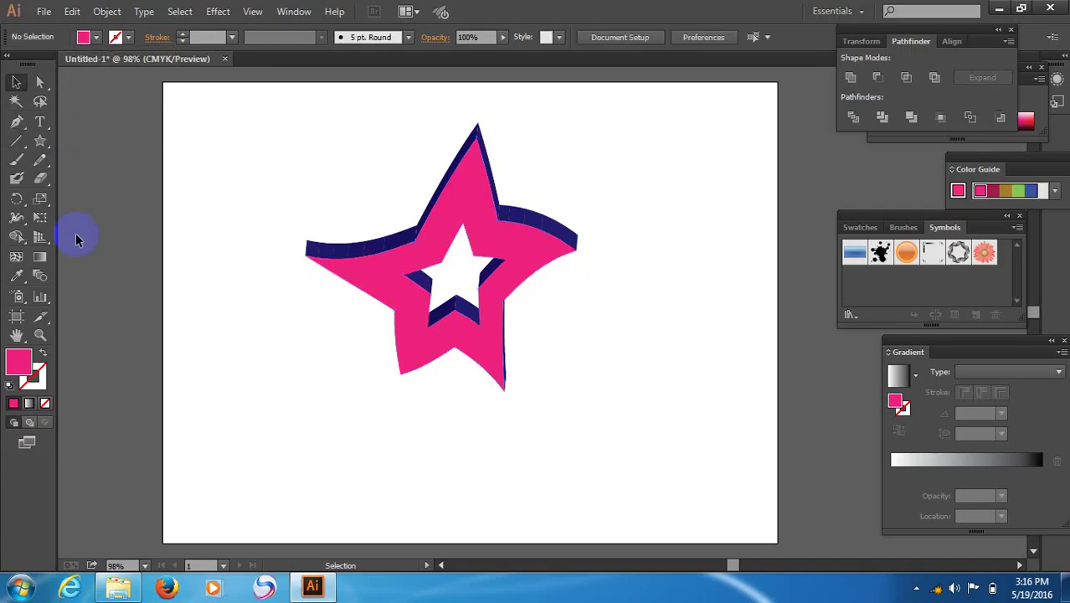
Fill the side faces along the left arm and the left edge of the star's top point with orange.
click(394, 249)
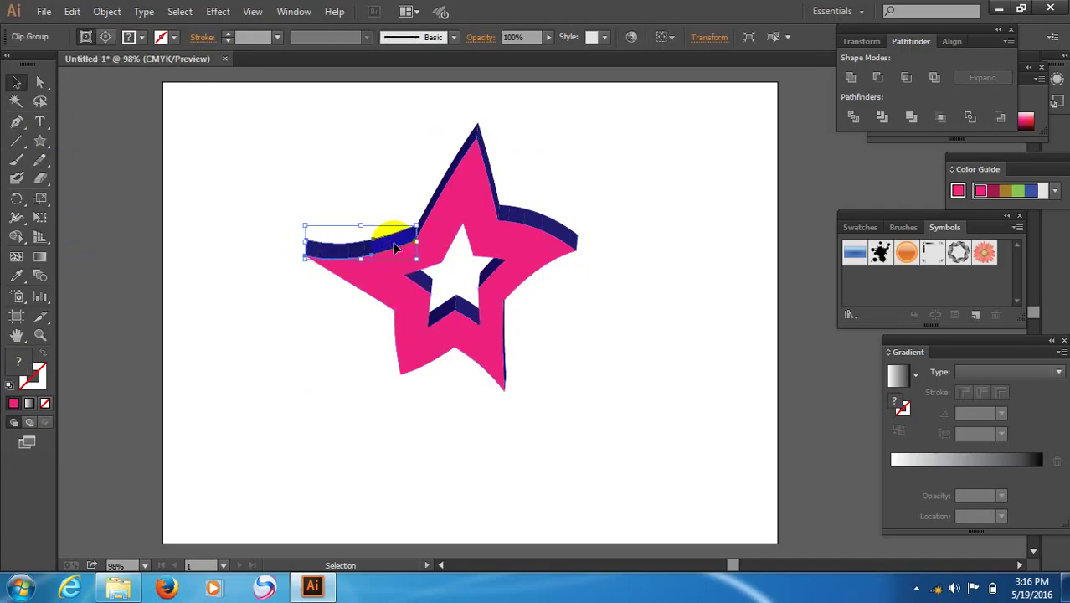
click(142, 38)
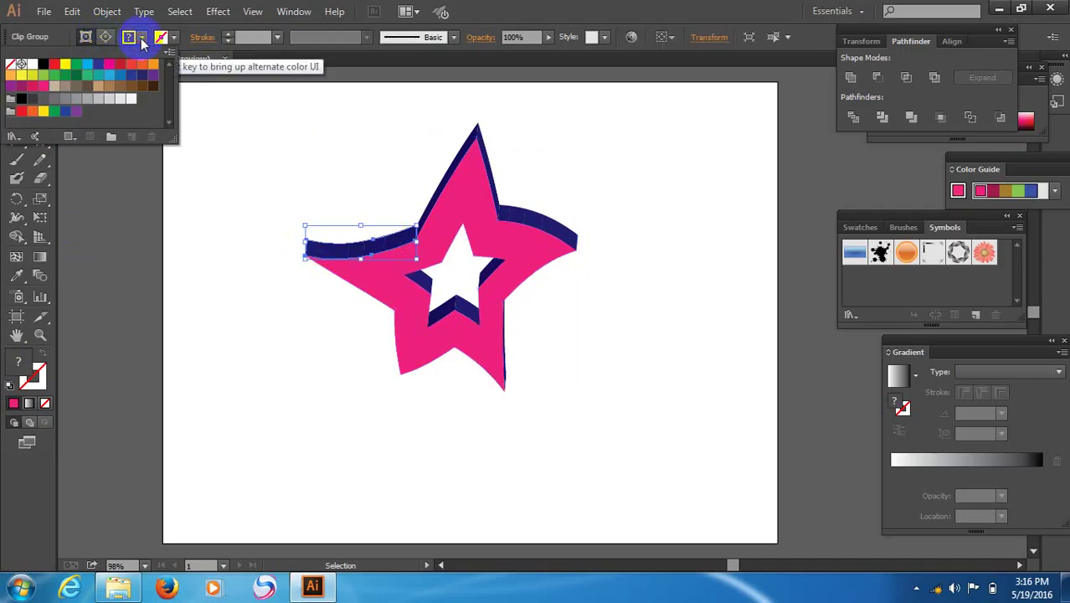
click(97, 67)
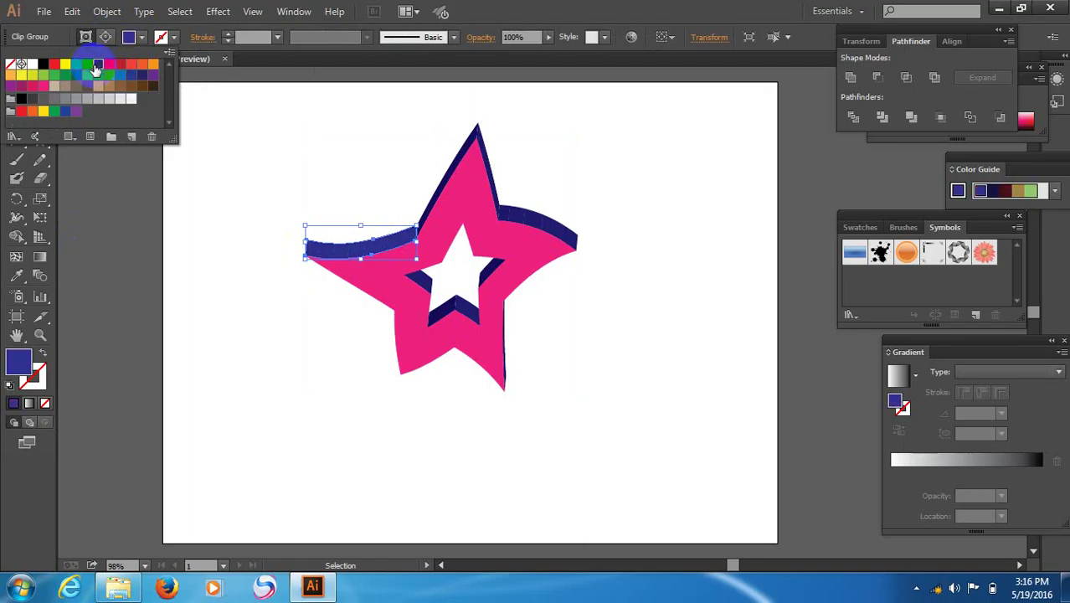
click(152, 66)
click(134, 209)
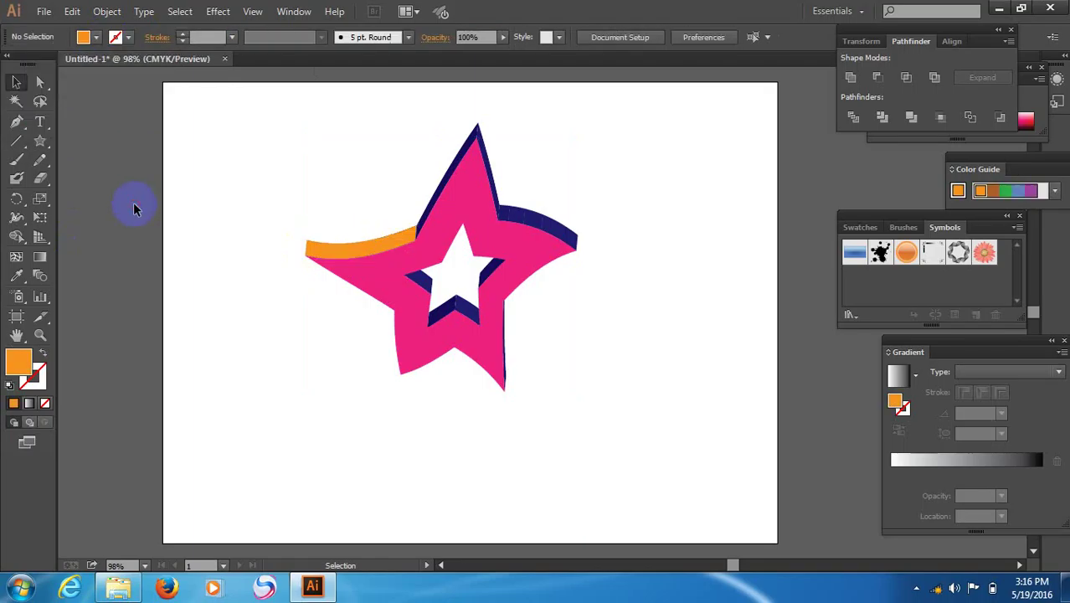
click(469, 149)
Give the segmented side face along the right arm a 1 pt blue stroke using the C=85 M=50 Y=0 K=0 swatch.
click(537, 213)
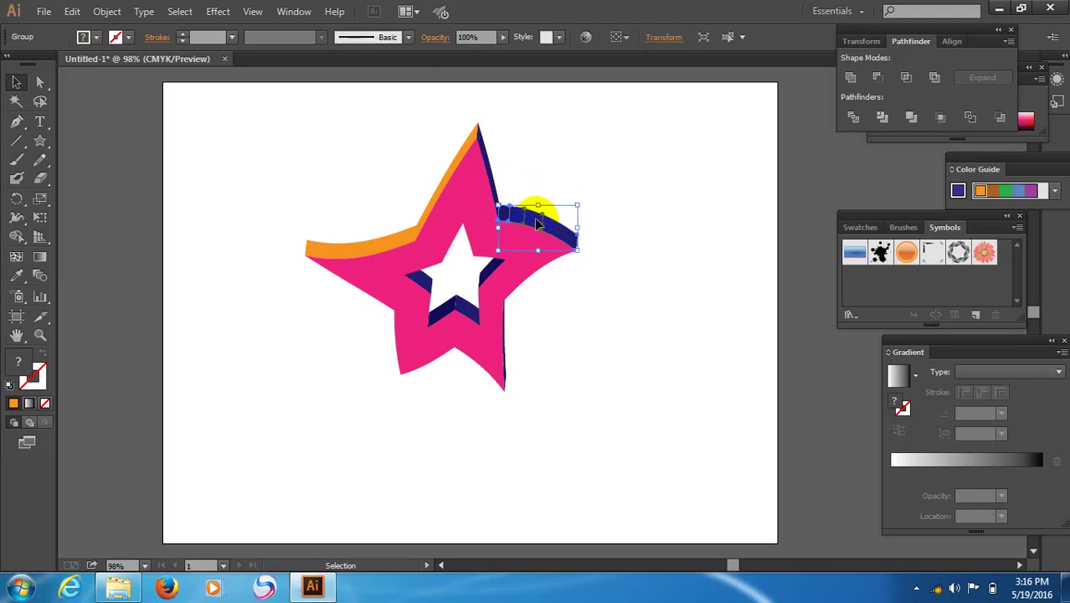
click(128, 37)
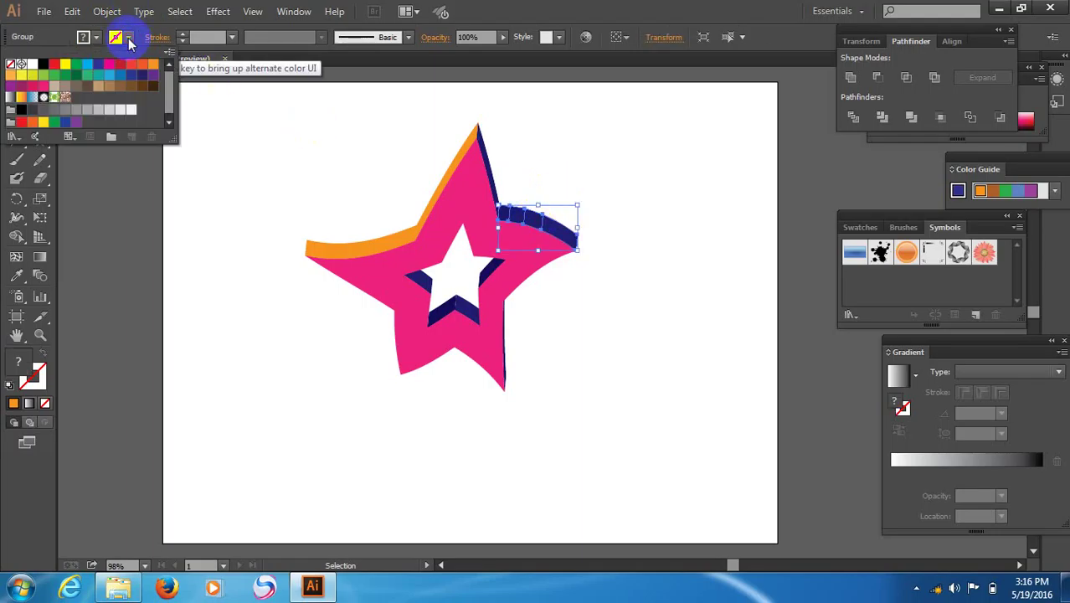
click(143, 76)
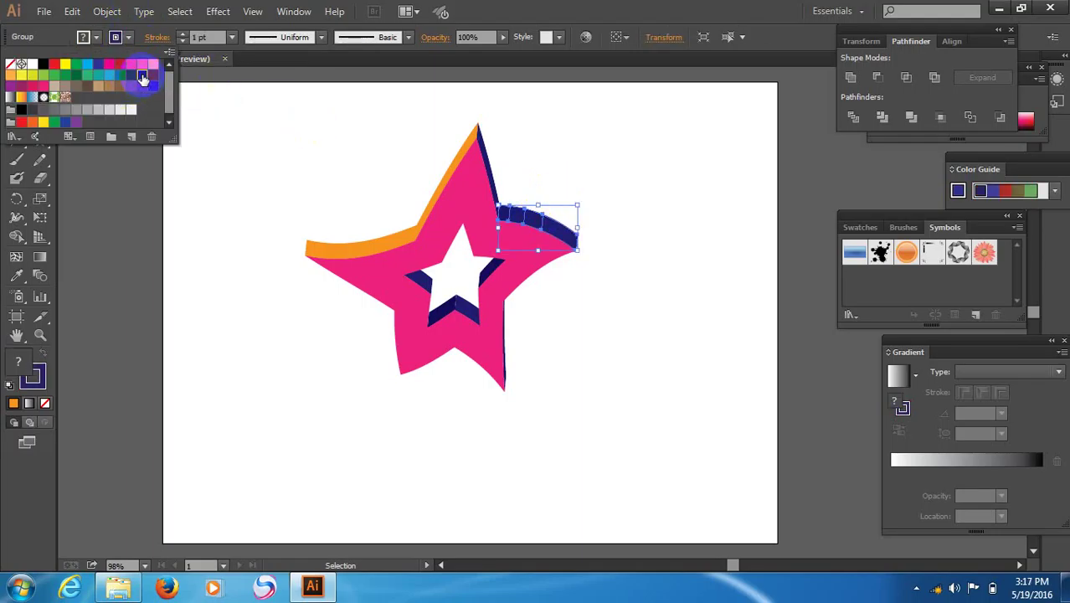
click(119, 78)
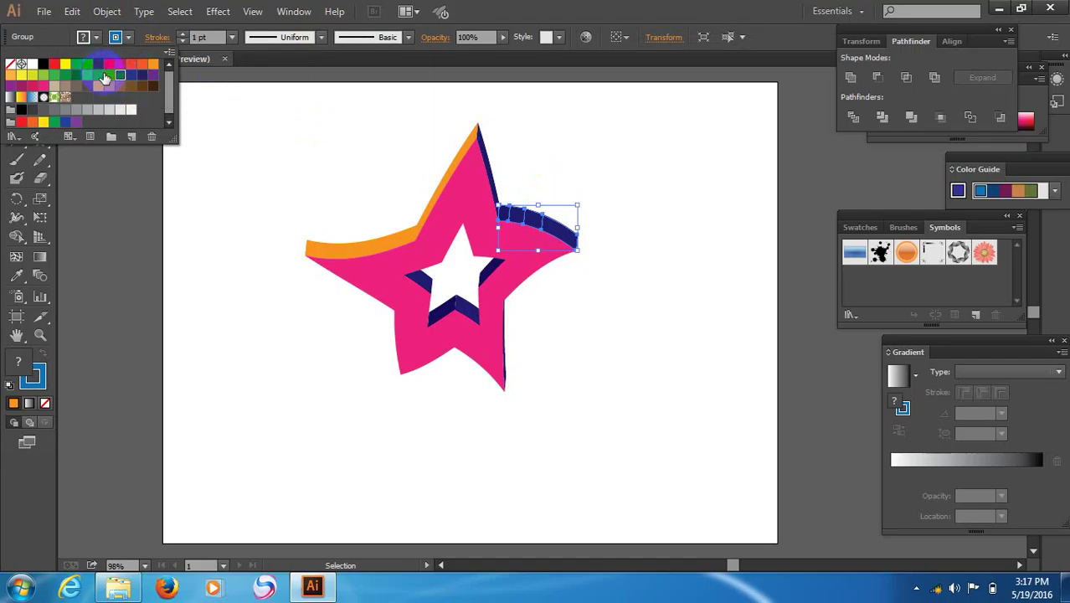
double_click(115, 76)
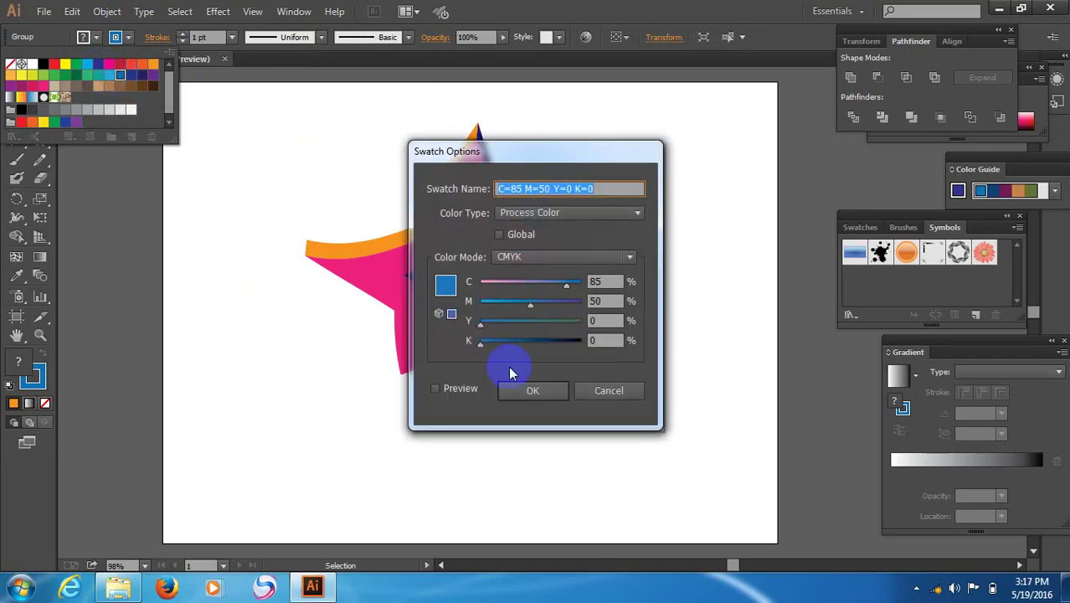
click(601, 399)
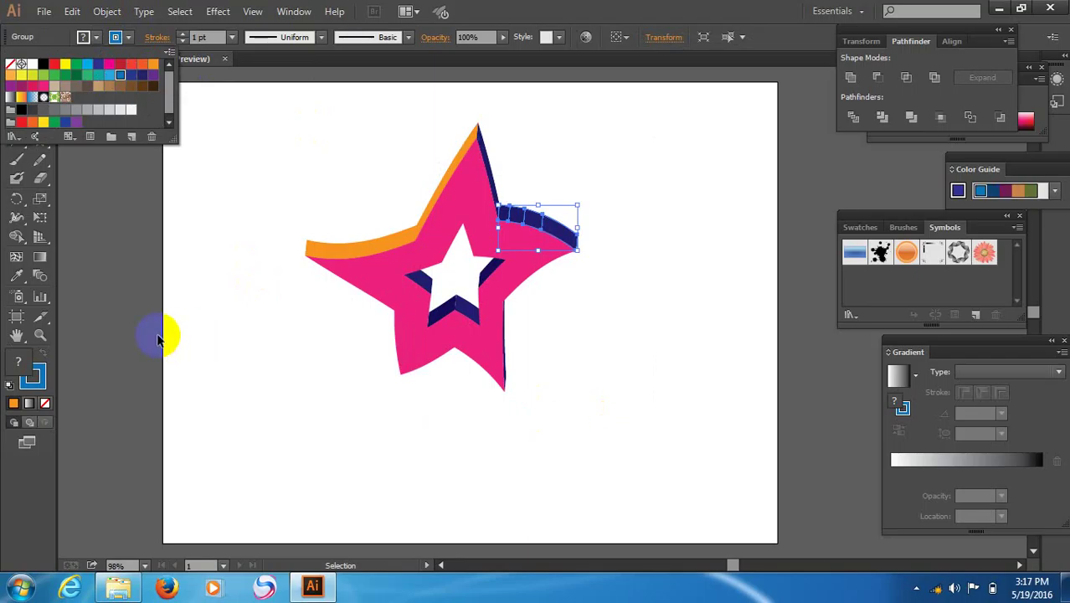
click(128, 333)
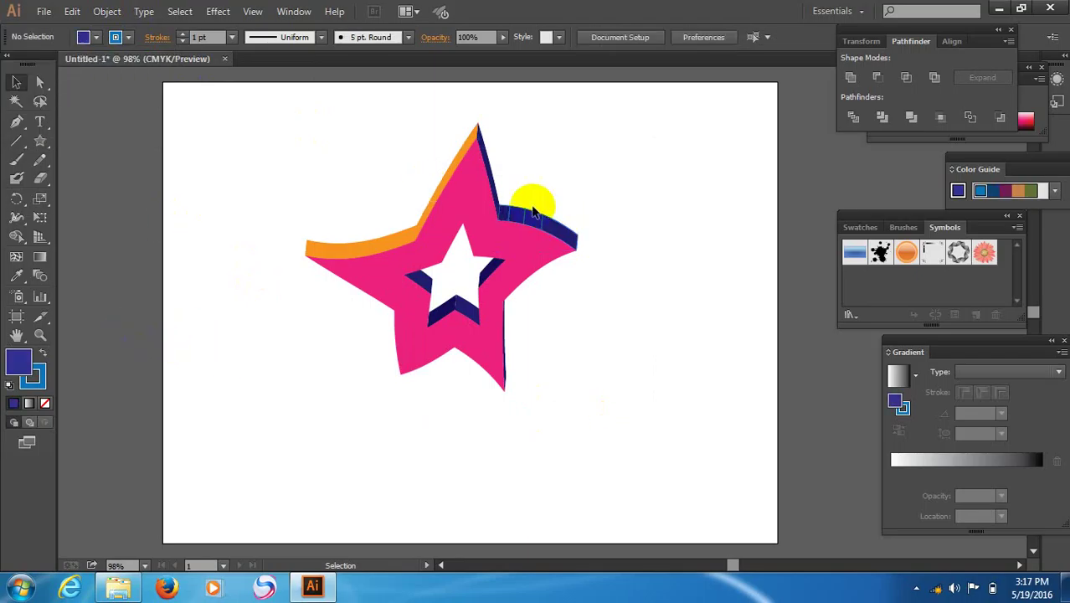
Fill the right arm's segmented side face and the top point's right side face with light blue.
click(130, 37)
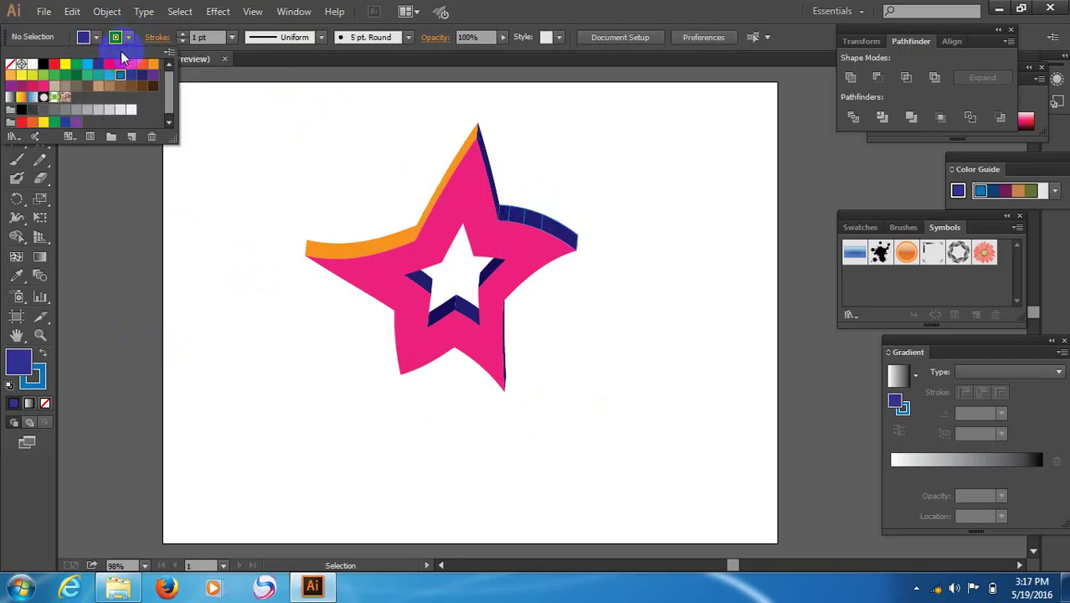
click(34, 377)
click(530, 213)
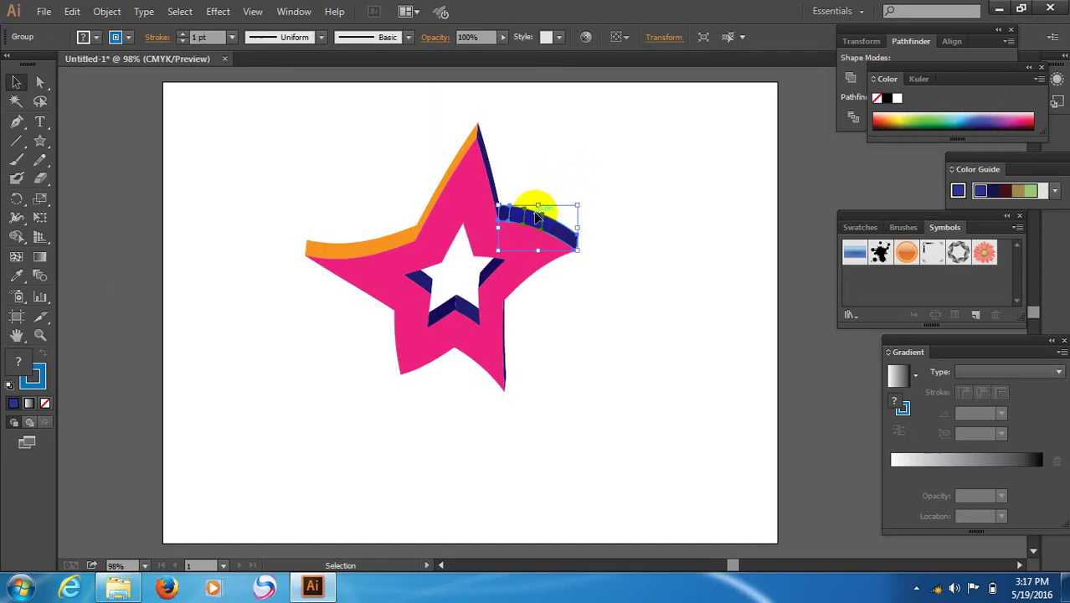
click(963, 110)
click(809, 201)
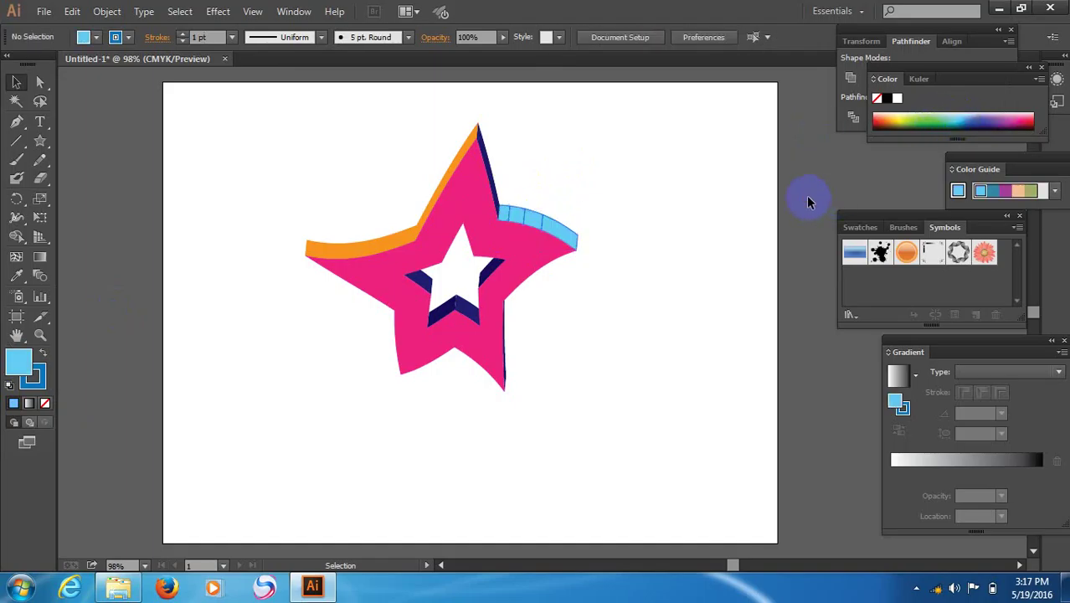
click(494, 176)
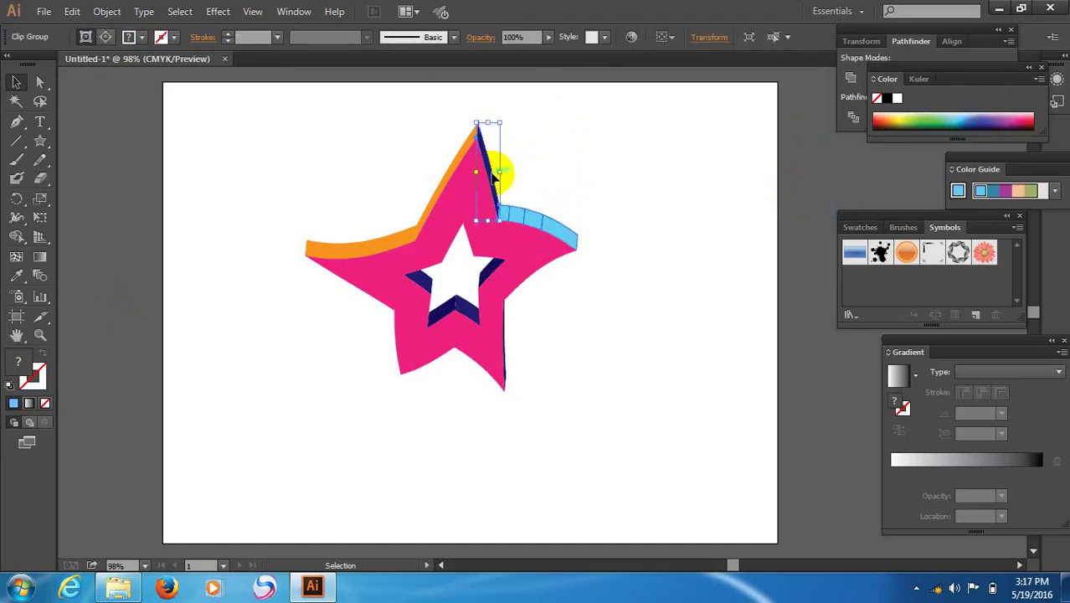
click(960, 116)
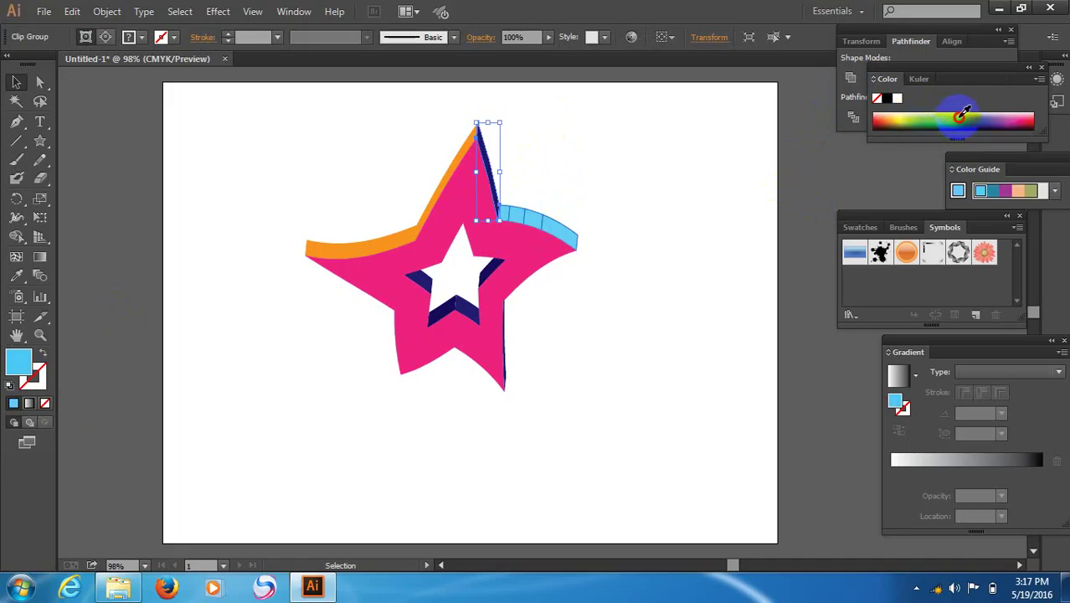
click(827, 166)
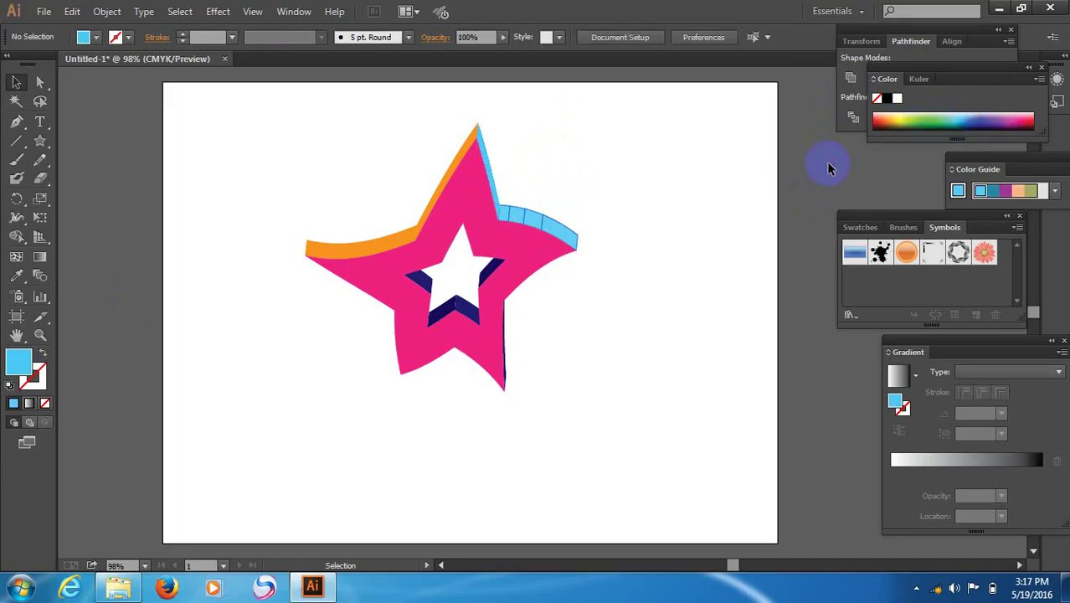
Recolour the orange side faces, using cyan for the left arm and medium blue for the top point's left edge.
click(368, 247)
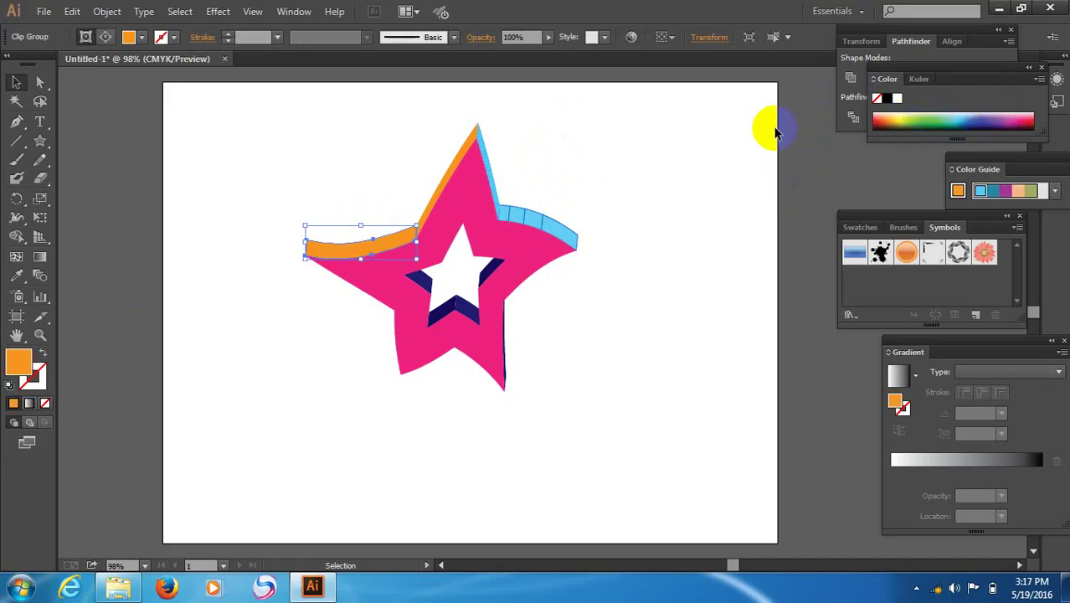
click(961, 115)
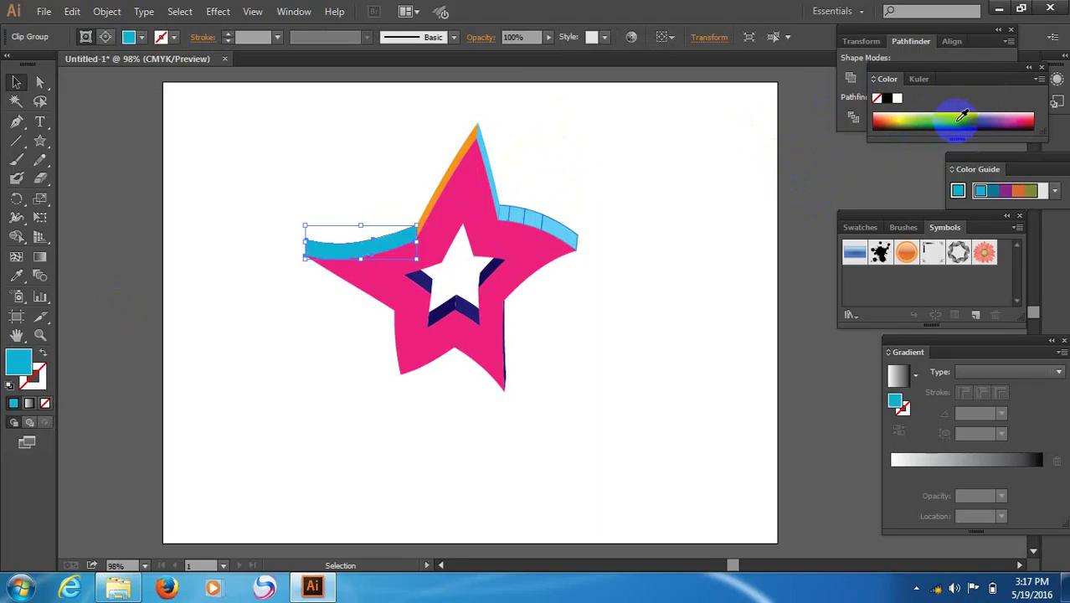
click(799, 211)
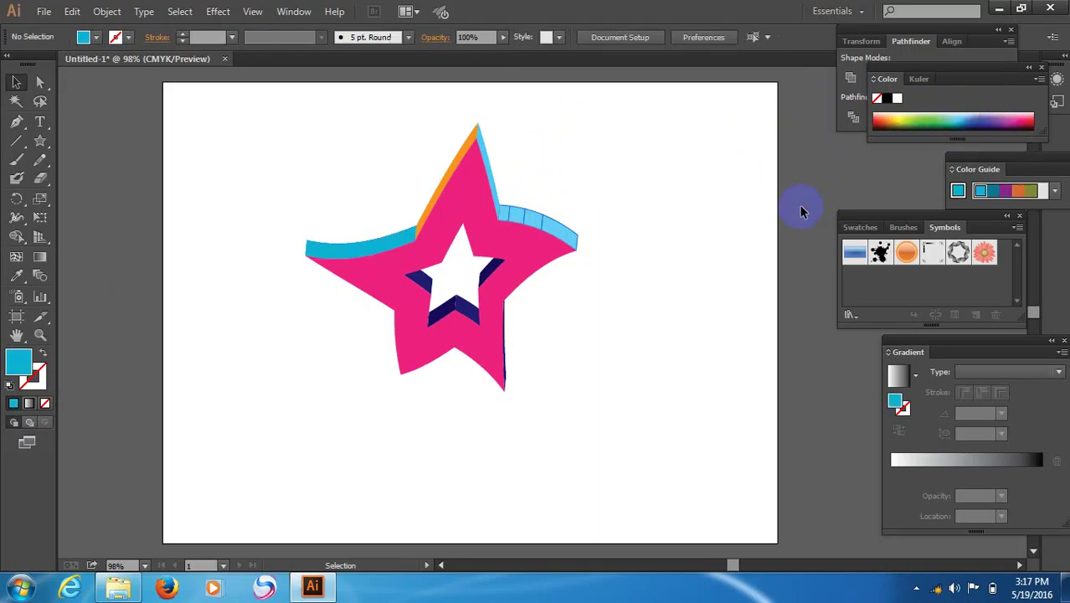
click(440, 190)
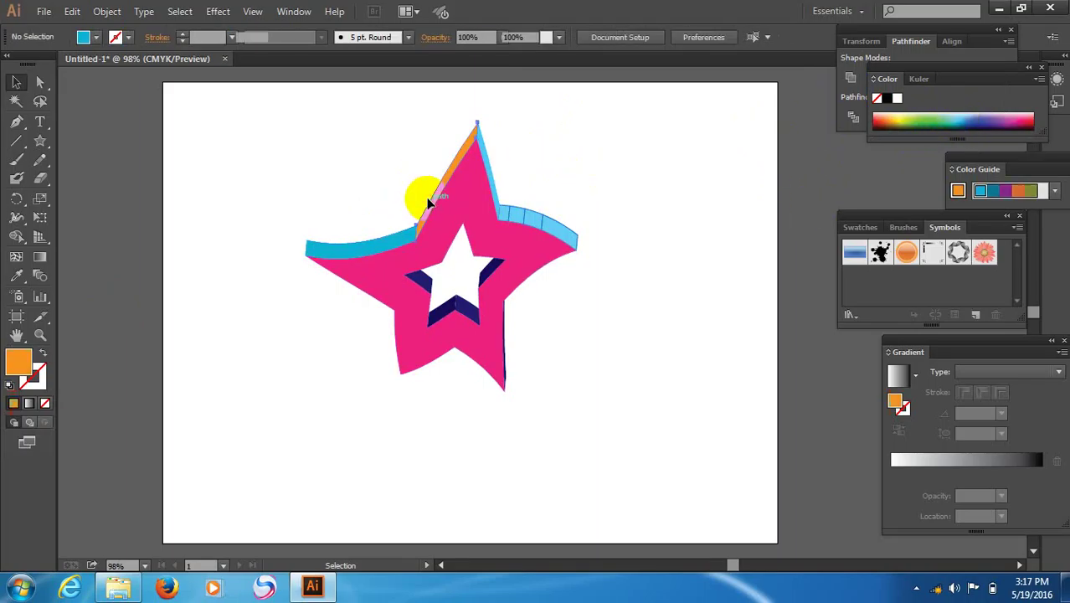
click(961, 117)
click(812, 194)
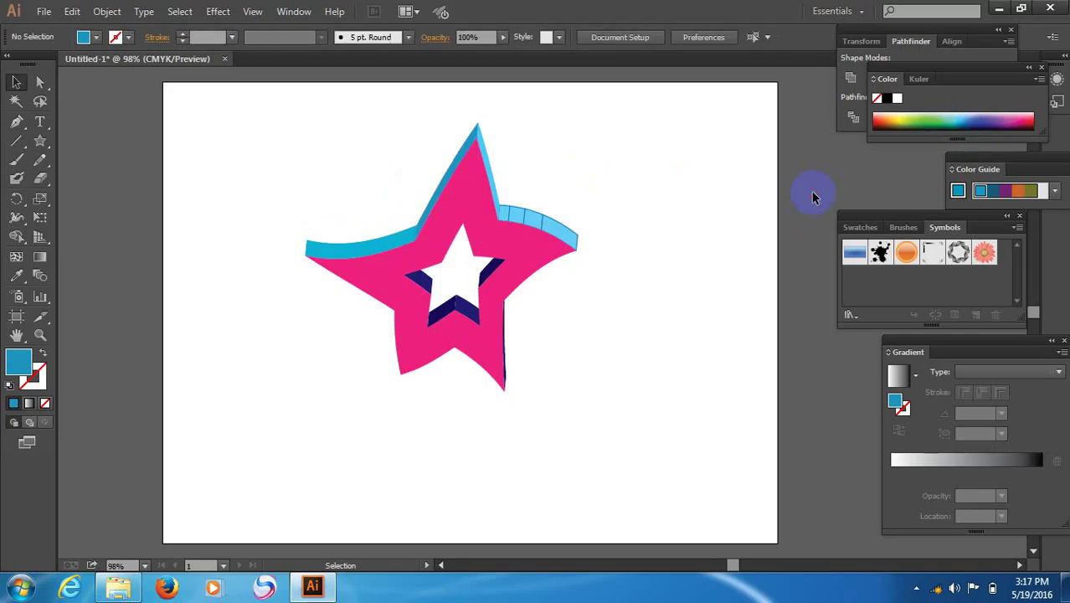
Fill the pink front face of the star with dark blue.
click(553, 264)
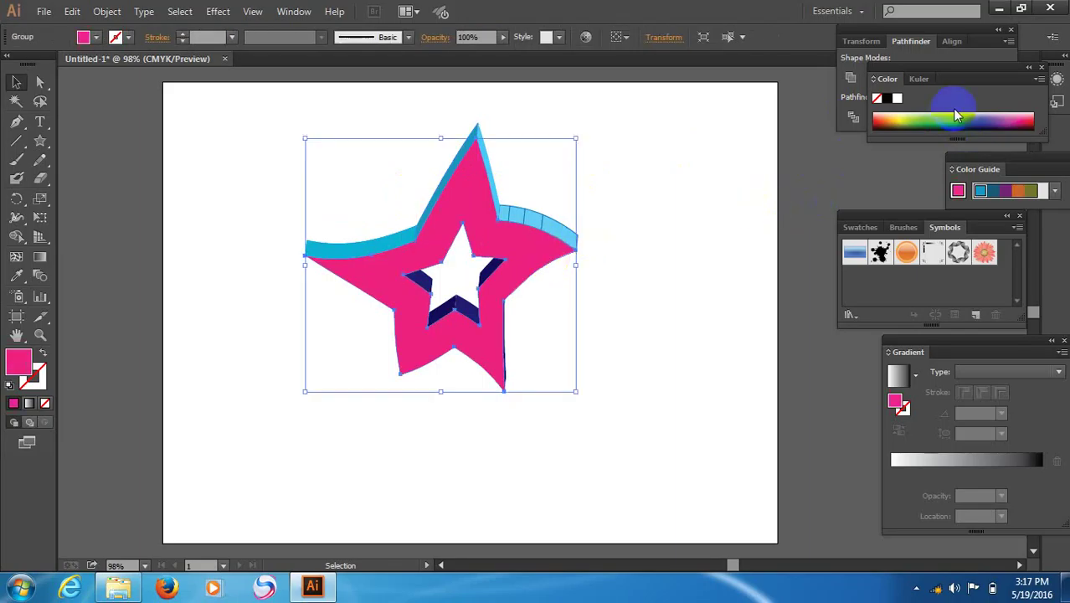
click(985, 119)
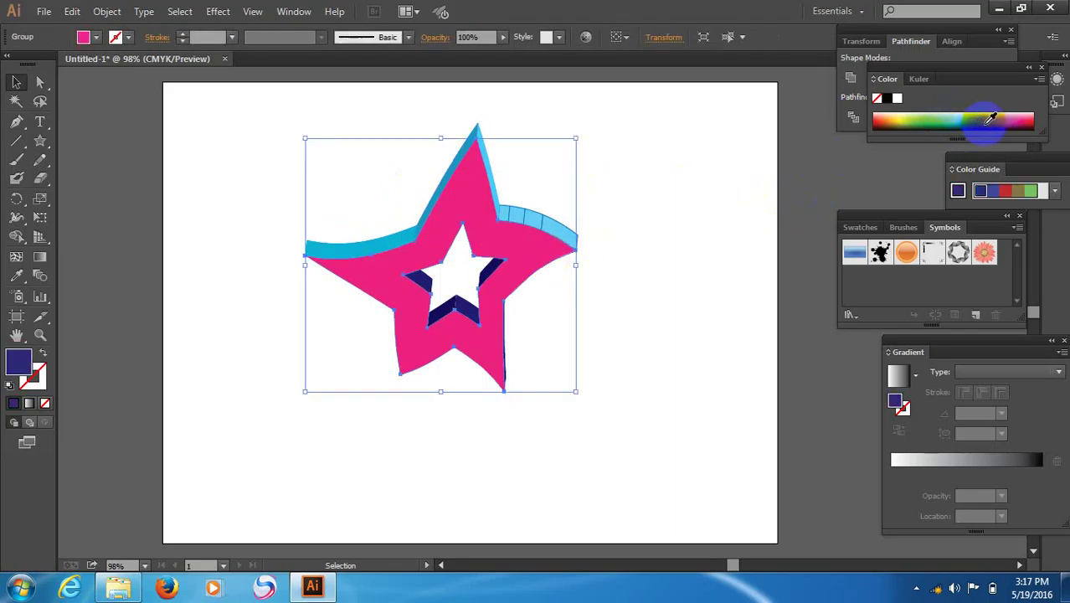
click(819, 176)
Fill the visible side faces inside the star-shaped hole with light blue shades.
drag(450, 353, 465, 312)
click(964, 115)
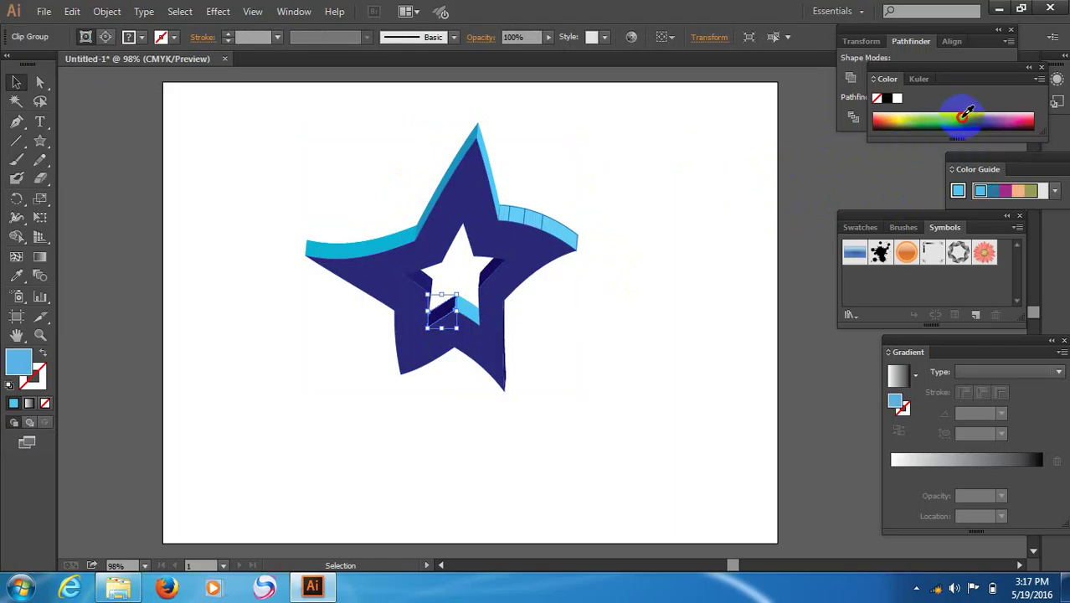
click(835, 171)
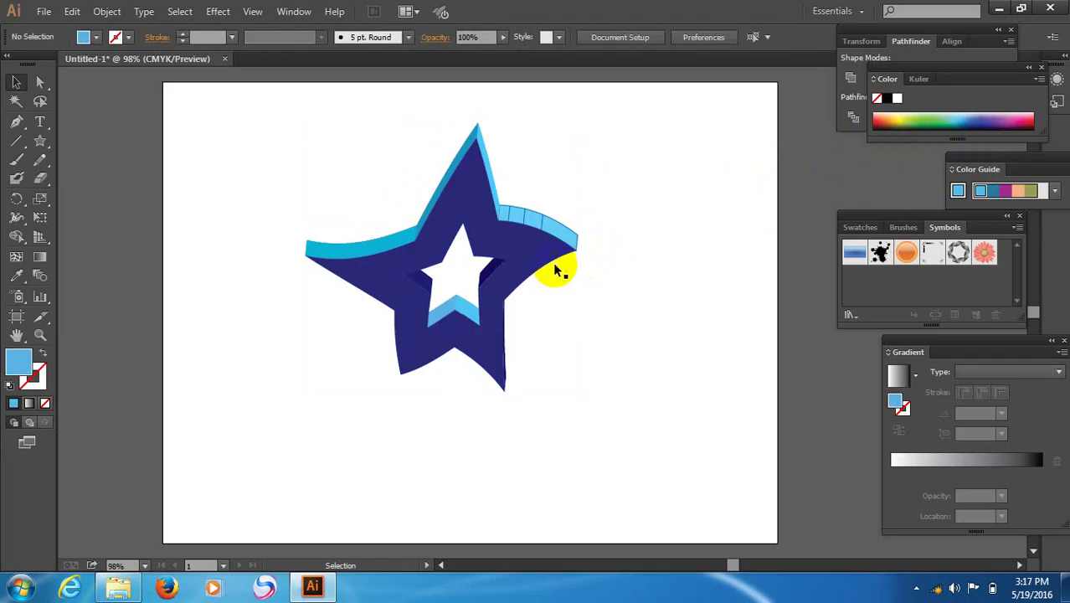
drag(555, 270, 487, 273)
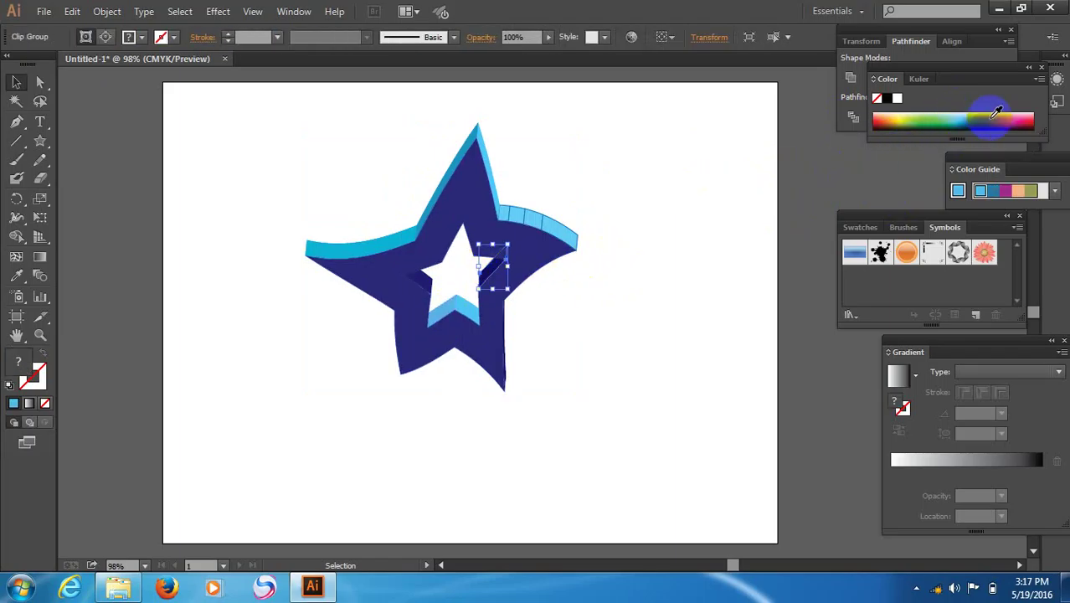
click(966, 113)
click(831, 157)
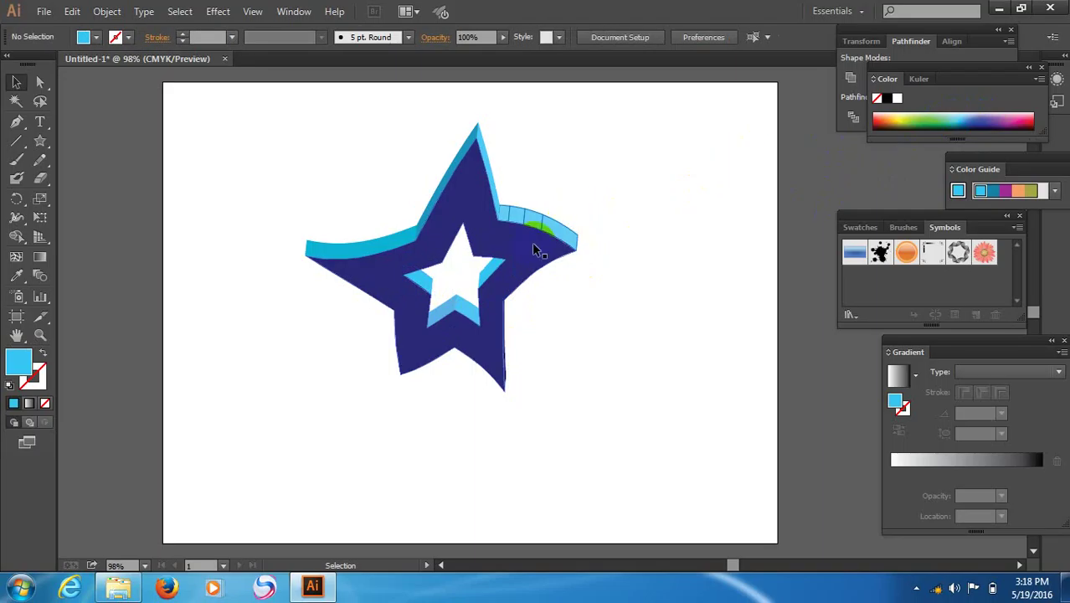
Create a reflected, upside-down copy of the grouped star using the Reflect transform.
right_click(499, 231)
mouse_move(568, 369)
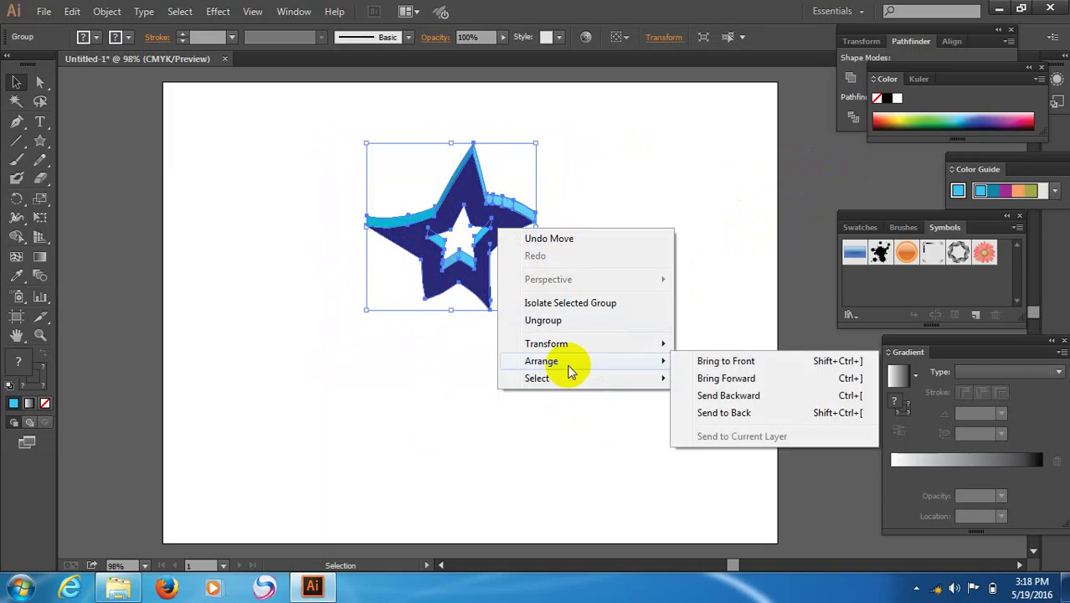
mouse_move(586, 345)
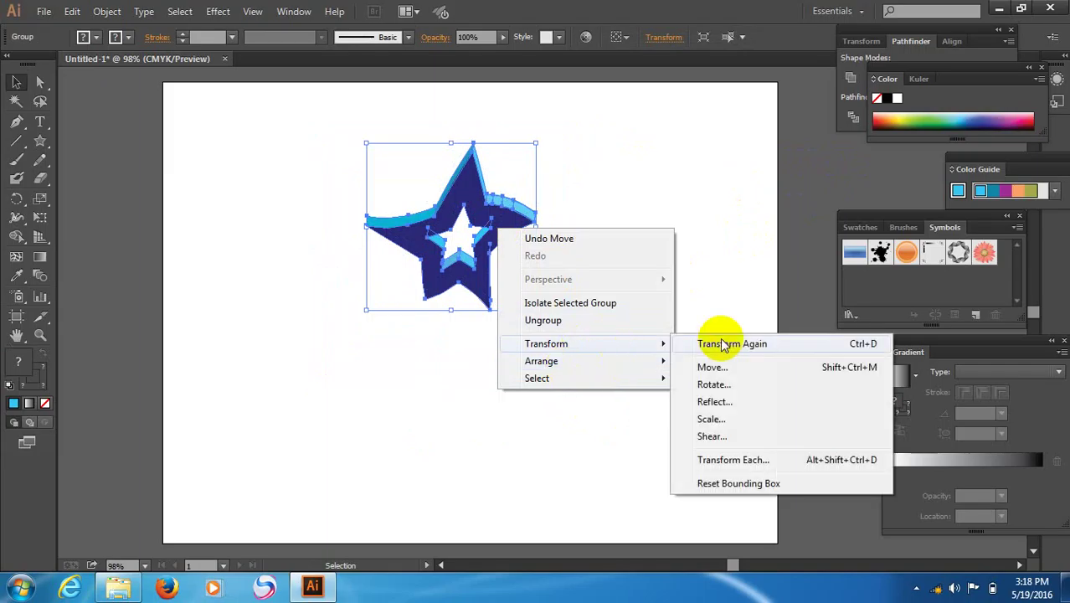
click(714, 402)
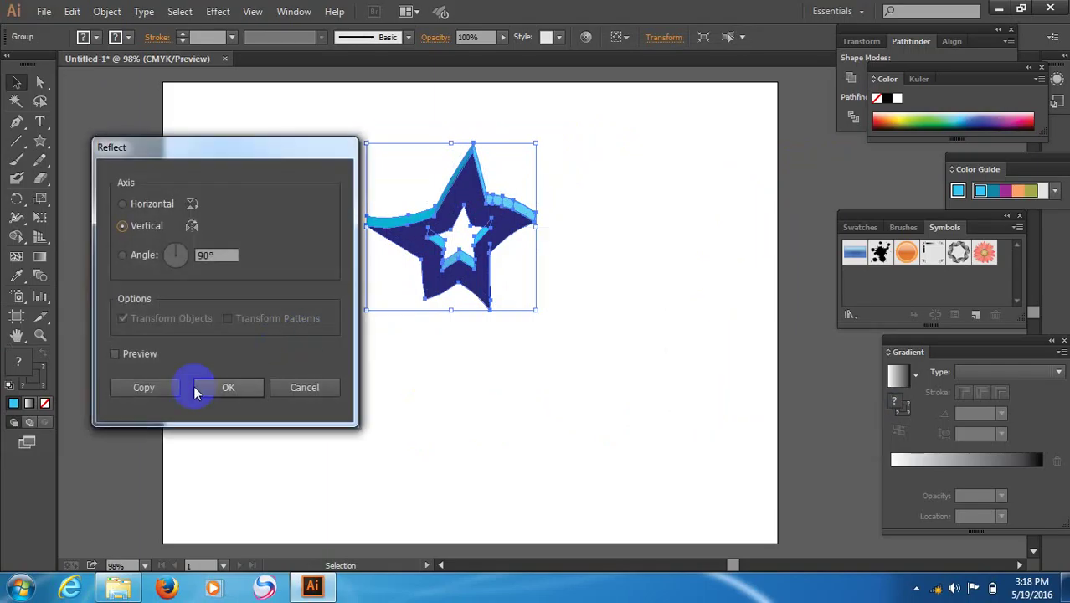
click(165, 389)
Place the reflected star directly below the original and rotate it slightly so the lower points of both stars meet.
drag(459, 299, 445, 453)
click(460, 467)
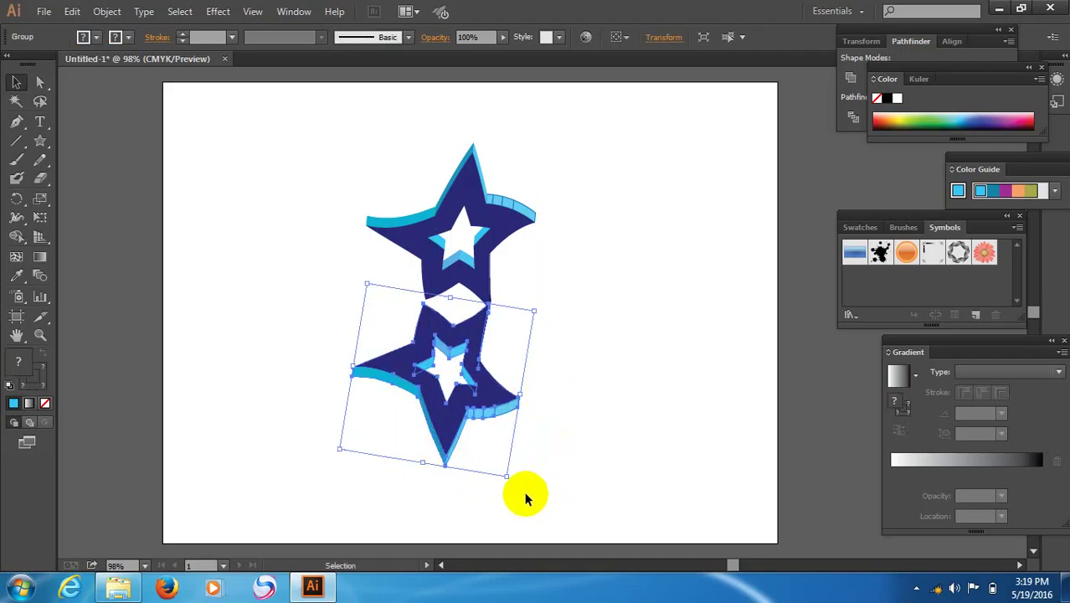
drag(512, 485, 509, 493)
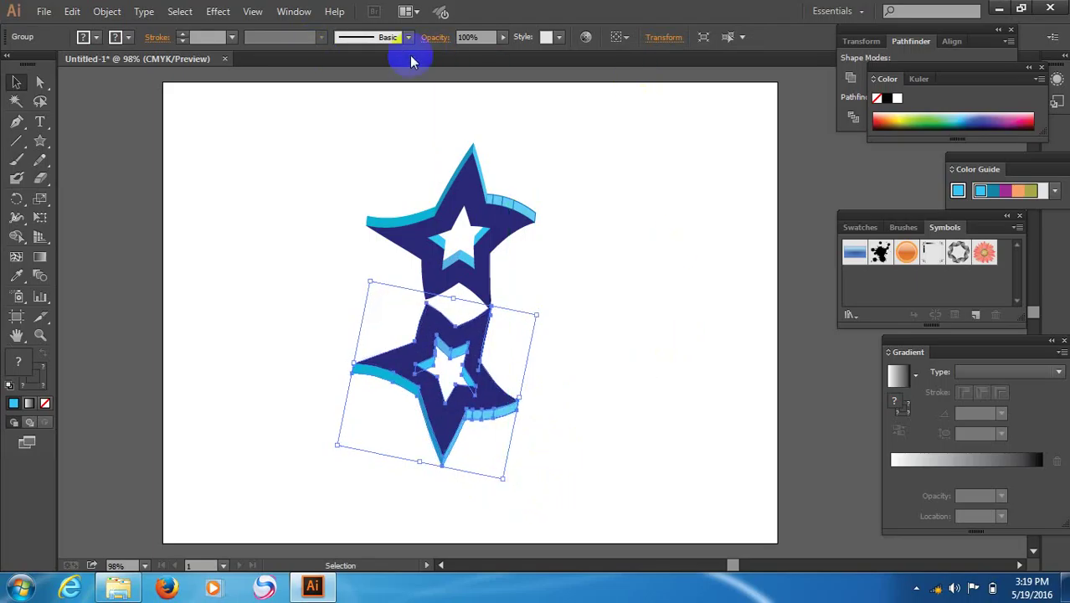
Reduce the opacity of the lower reflected star so it looks like a faded reflection, and deselect it.
click(504, 38)
drag(496, 52, 474, 52)
click(124, 148)
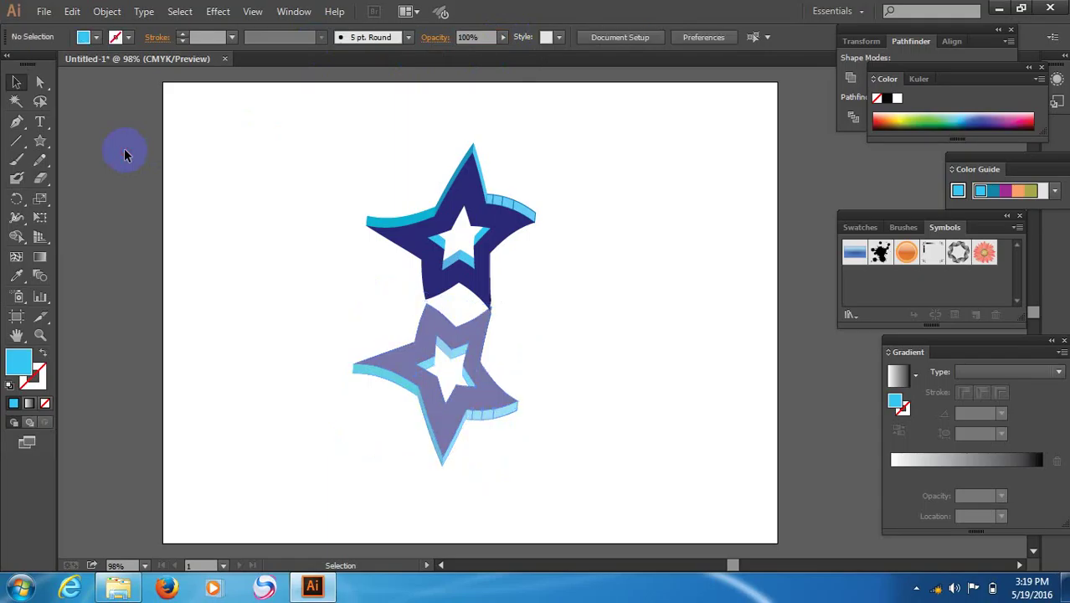
Draw an 800 x 600 px rectangle covering the whole artboard and fill it with black.
click(40, 82)
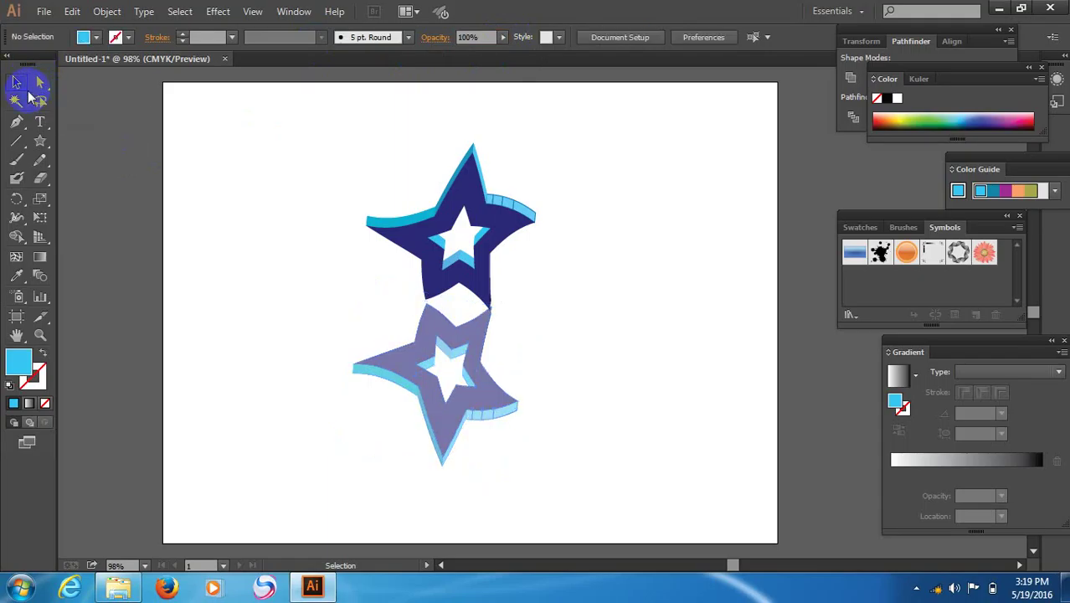
click(40, 142)
click(108, 140)
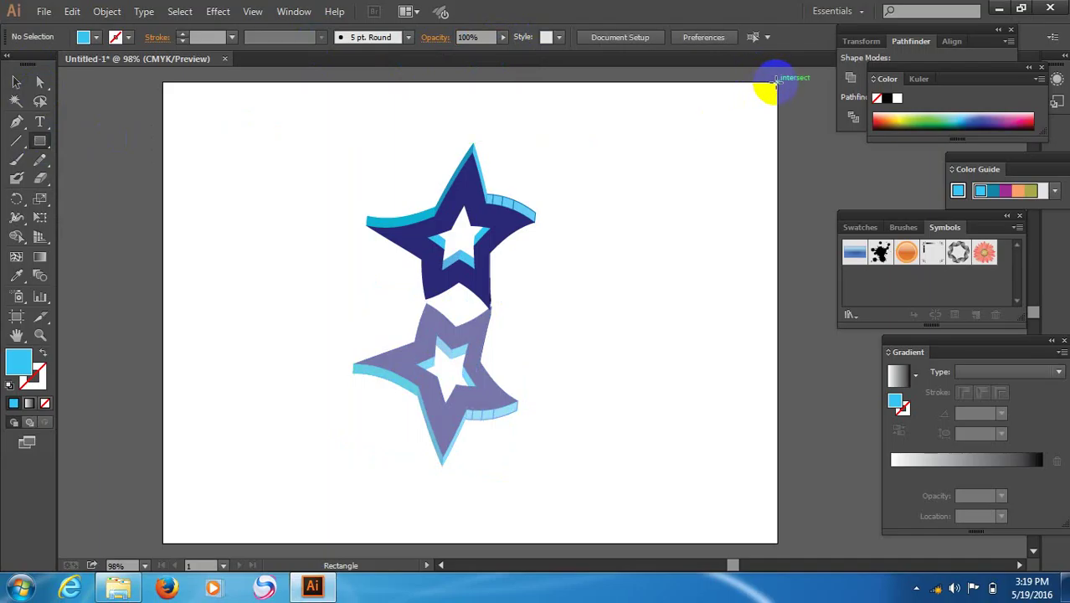
drag(777, 81, 162, 543)
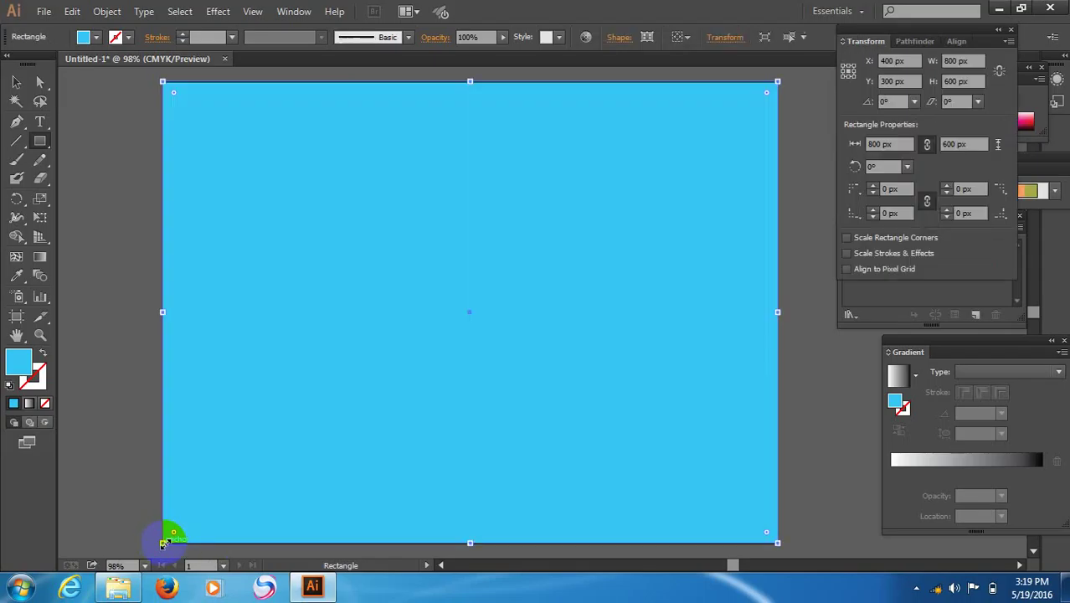
click(97, 37)
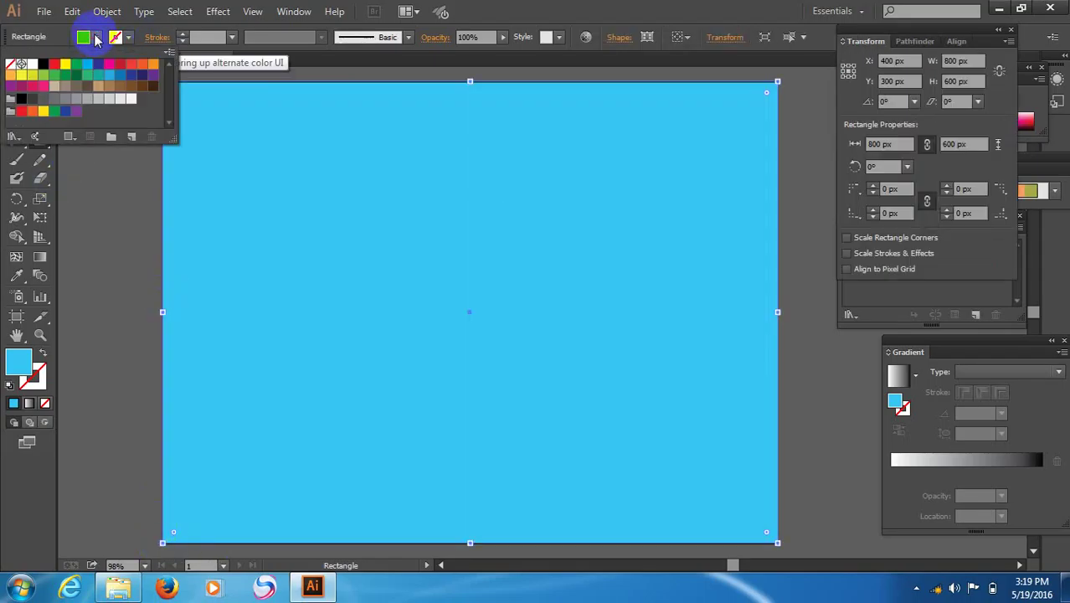
click(48, 71)
Send the black rectangle to the back, behind both stars, and deselect it.
right_click(304, 229)
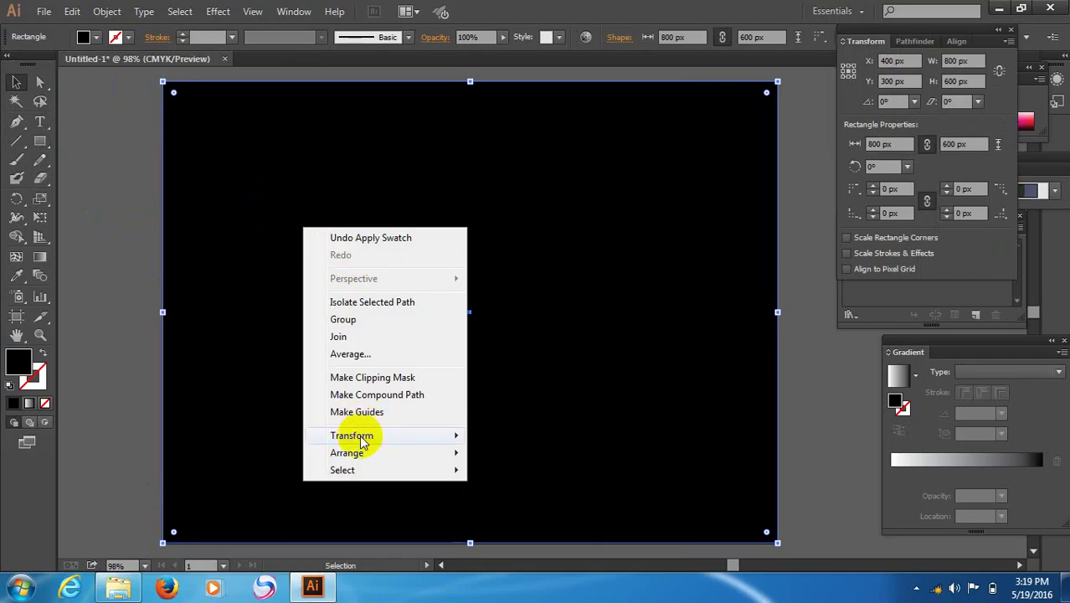
mouse_move(362, 442)
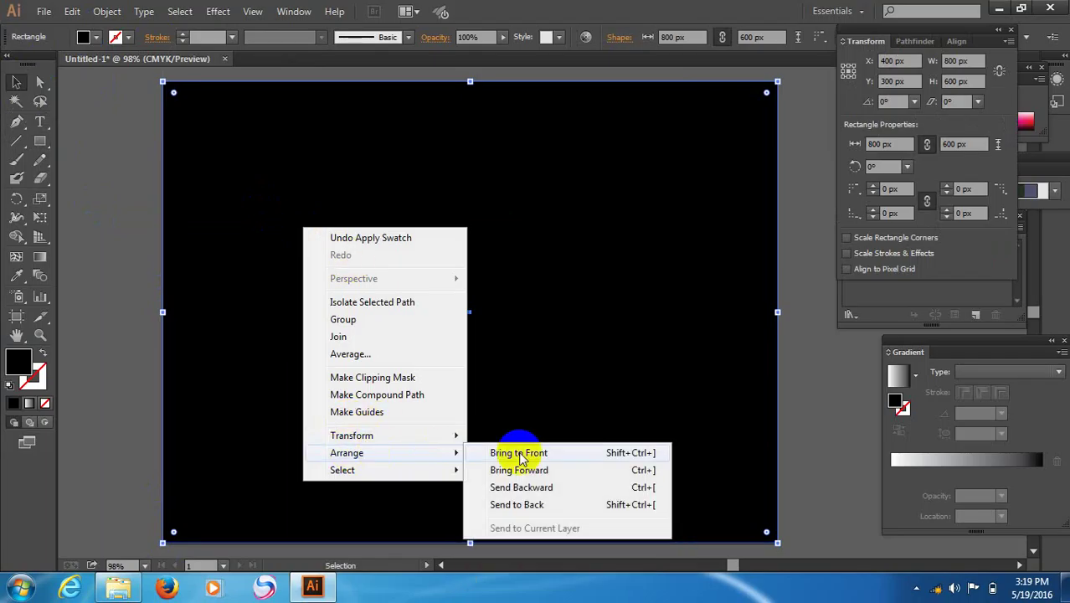
click(517, 505)
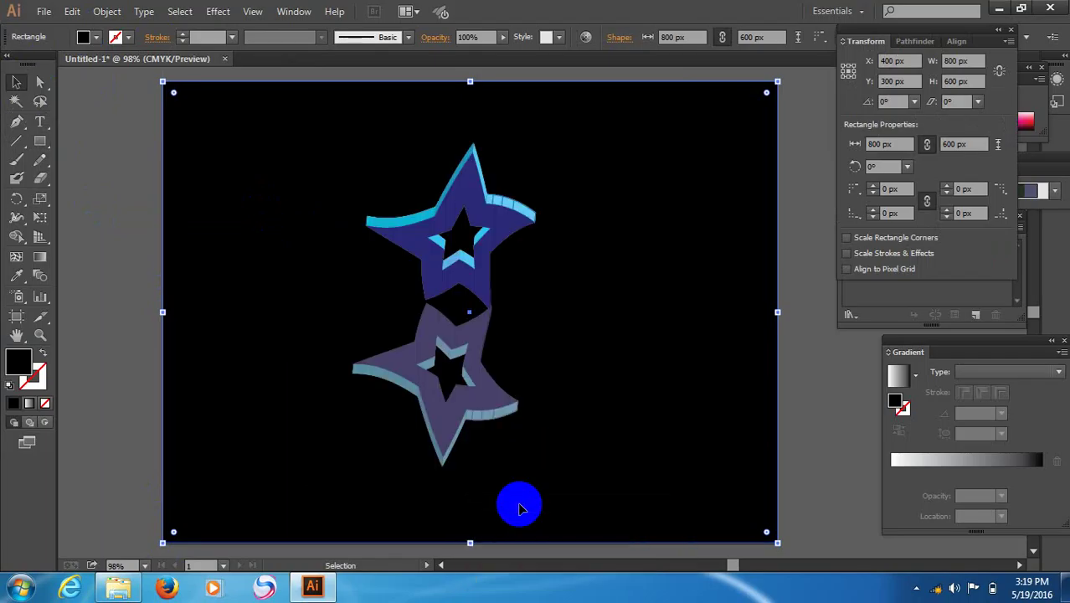
click(794, 238)
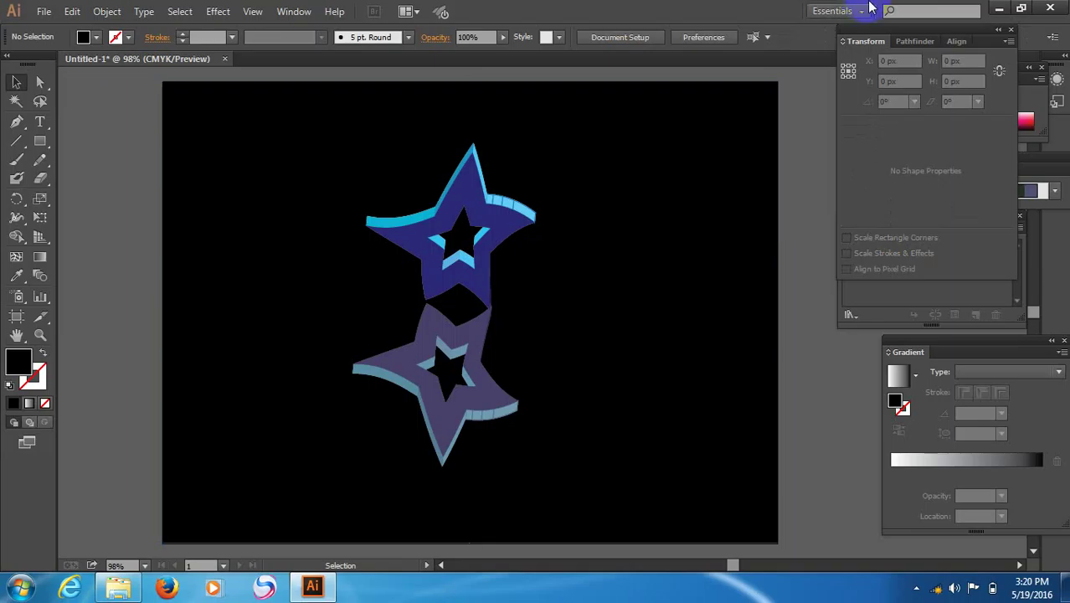
Lower the background rectangle's opacity to 65%.
click(632, 207)
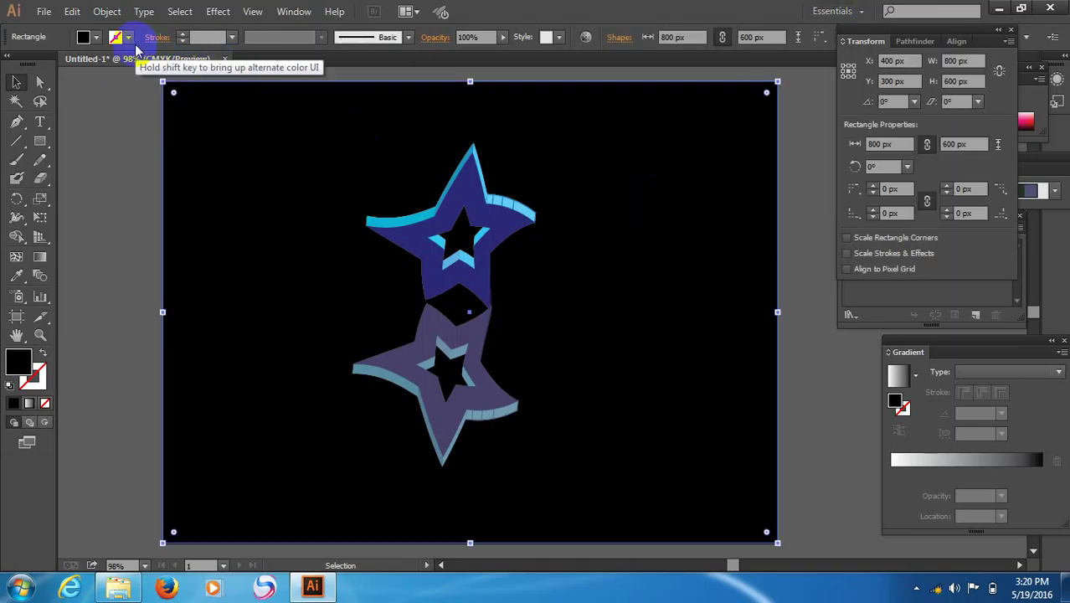
click(502, 37)
drag(511, 52, 479, 52)
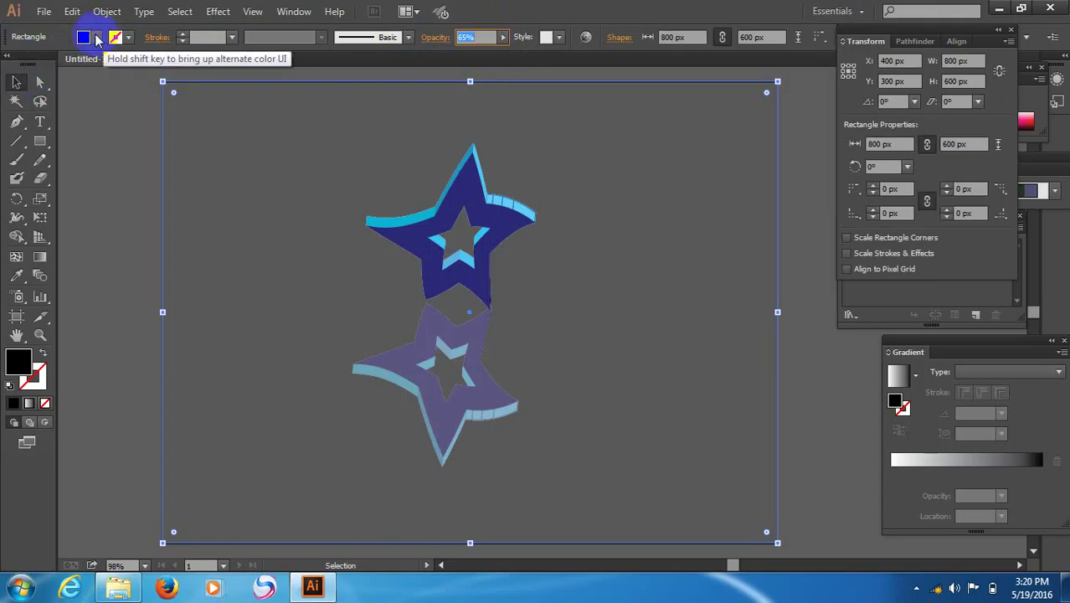
Try red, yellow, green, cyan, blue, magenta and brown swatches as the fill of the semi-transparent background rectangle.
click(97, 39)
click(53, 65)
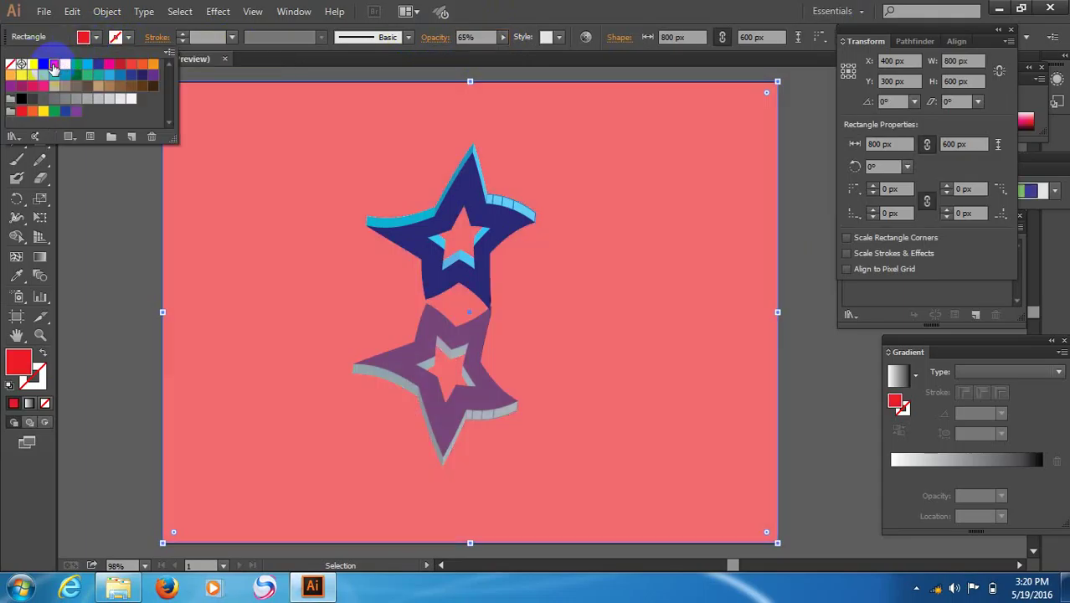
click(65, 72)
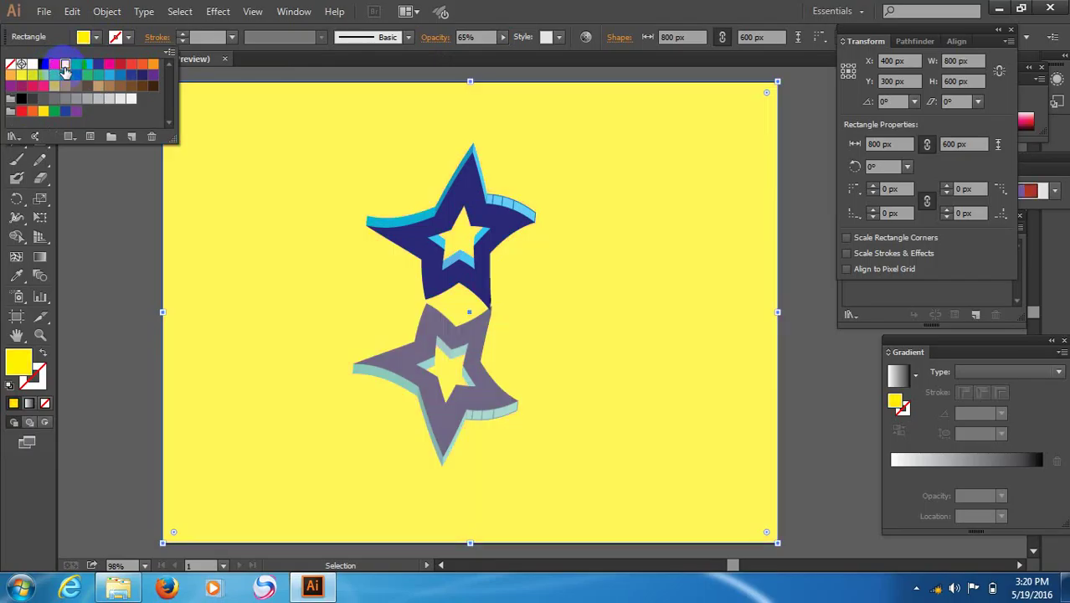
click(77, 72)
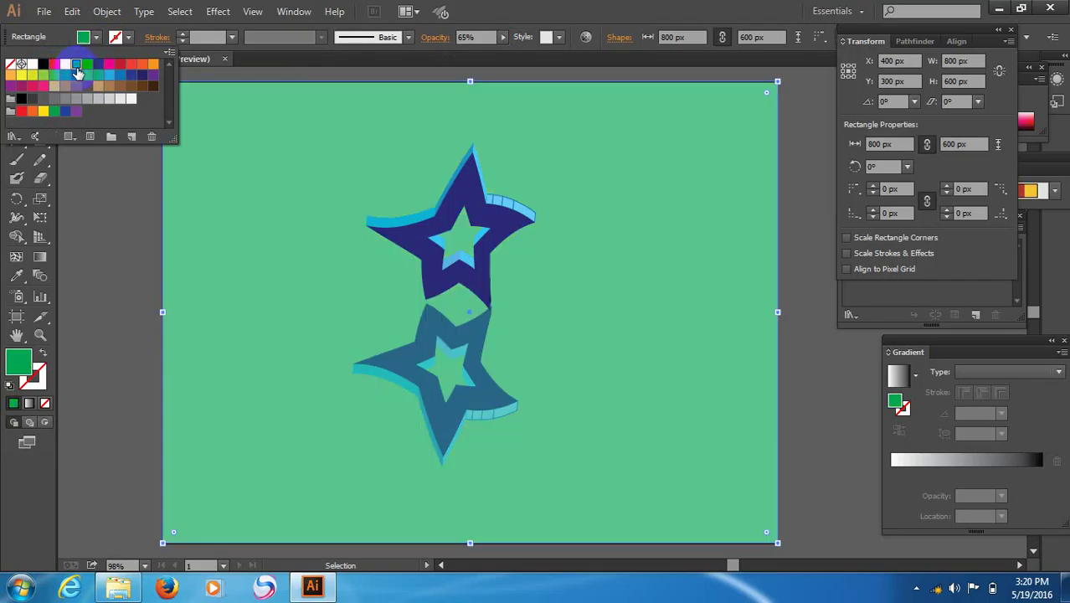
click(77, 64)
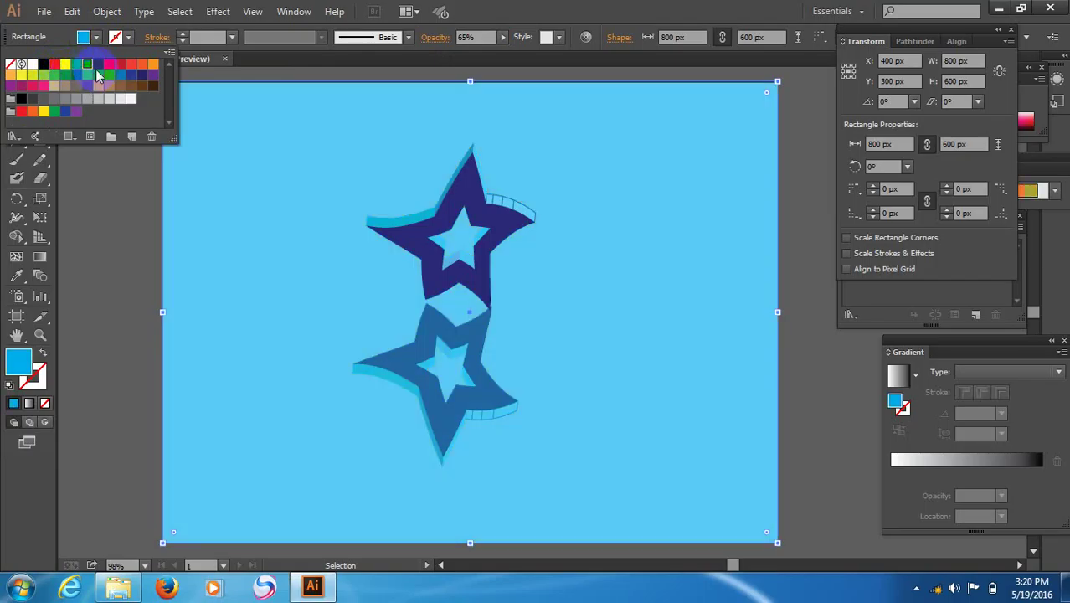
click(98, 66)
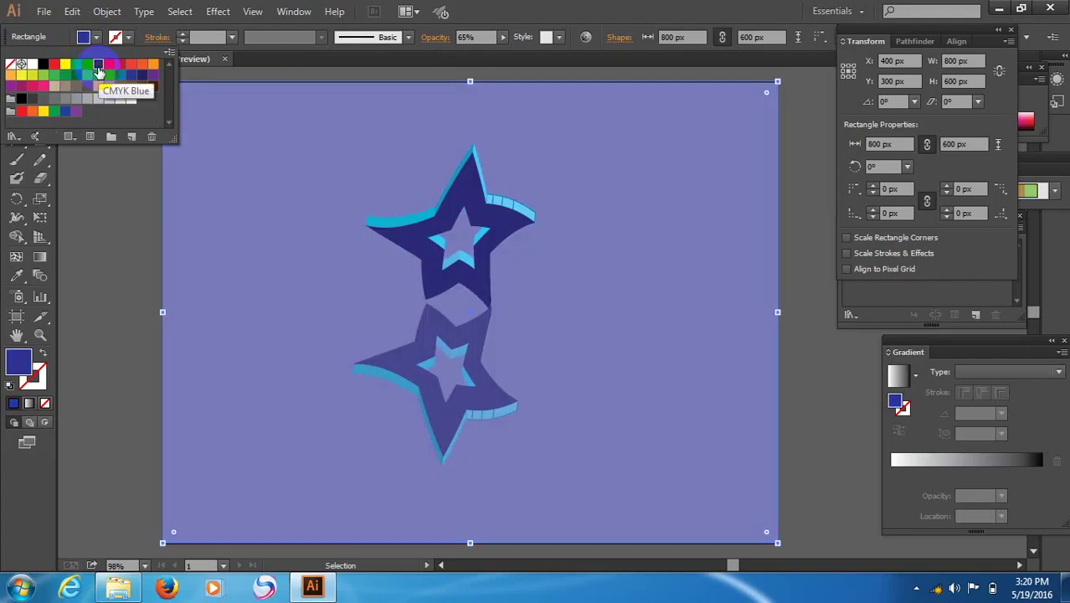
click(109, 65)
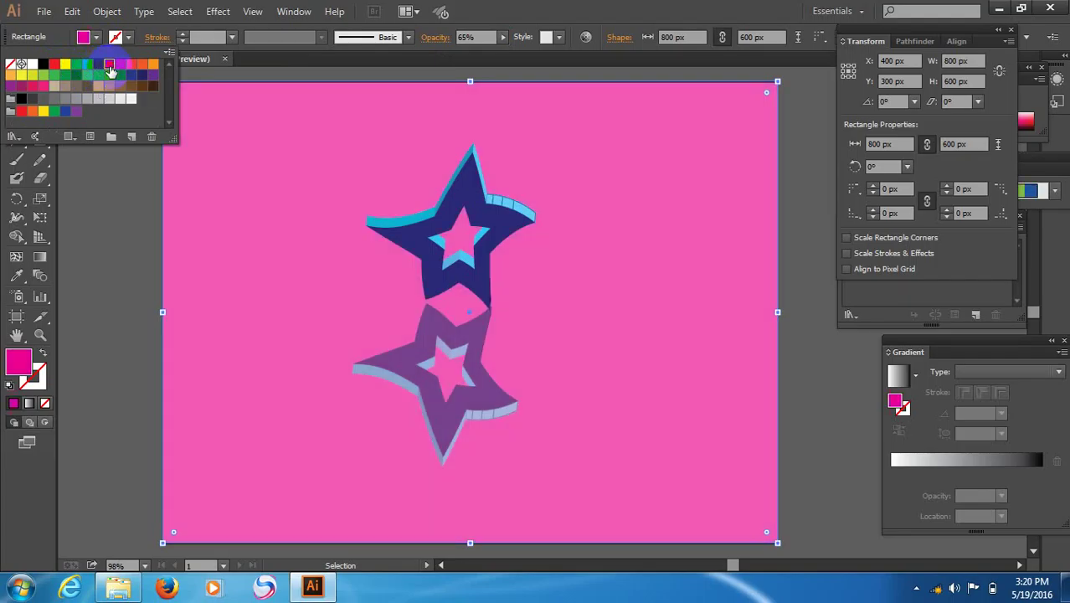
click(133, 66)
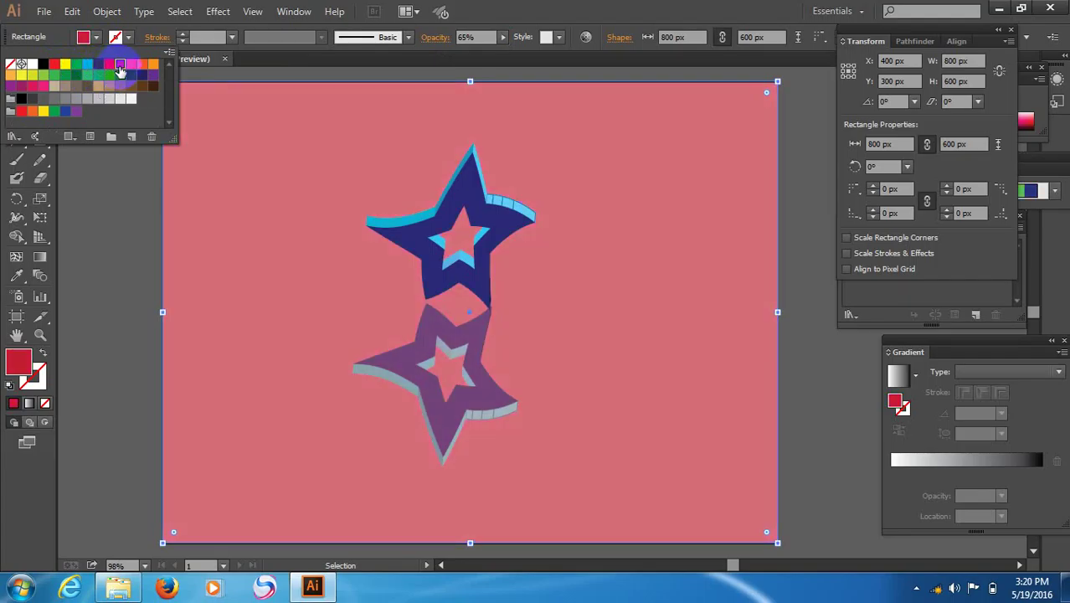
click(134, 67)
click(109, 85)
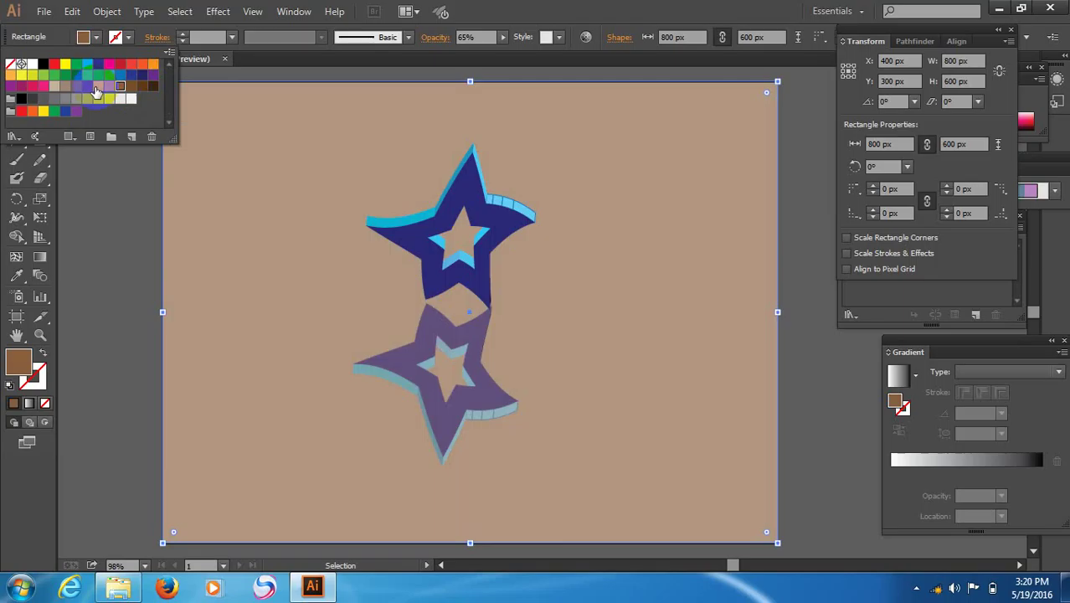
click(97, 86)
click(66, 79)
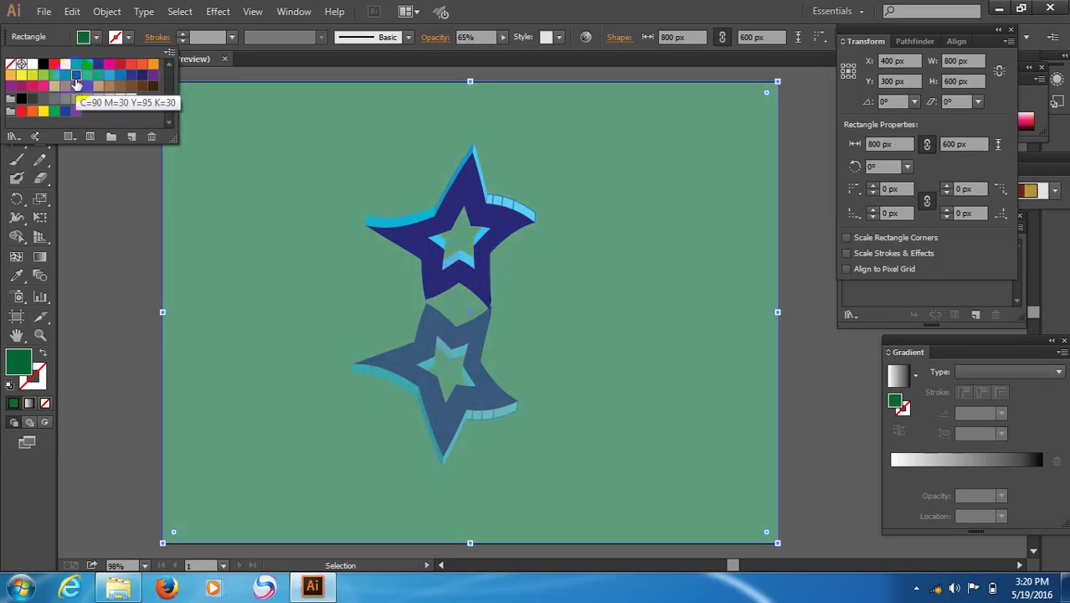
click(67, 79)
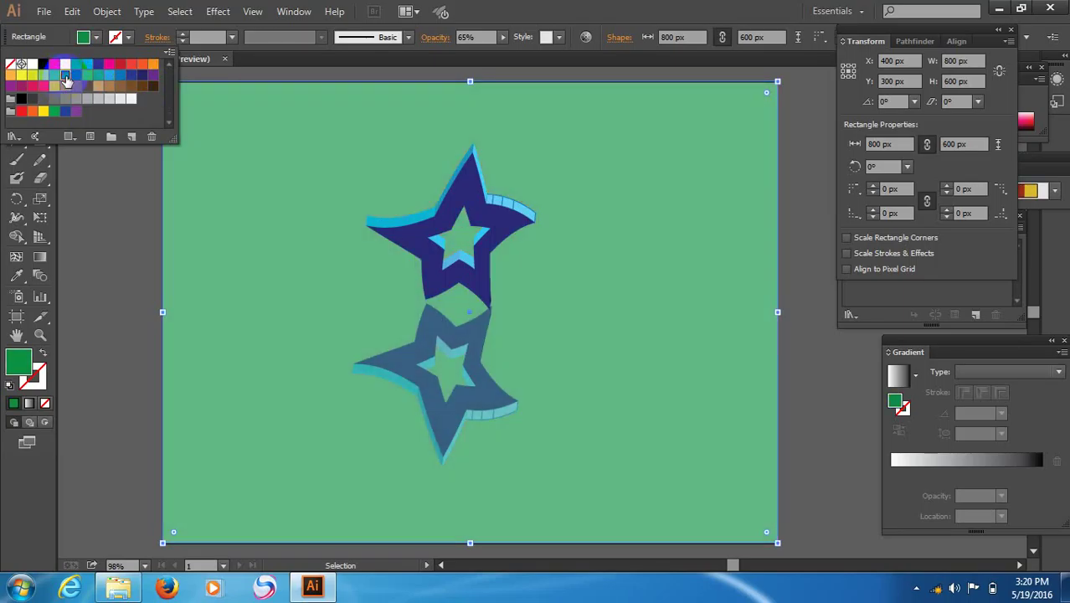
click(54, 75)
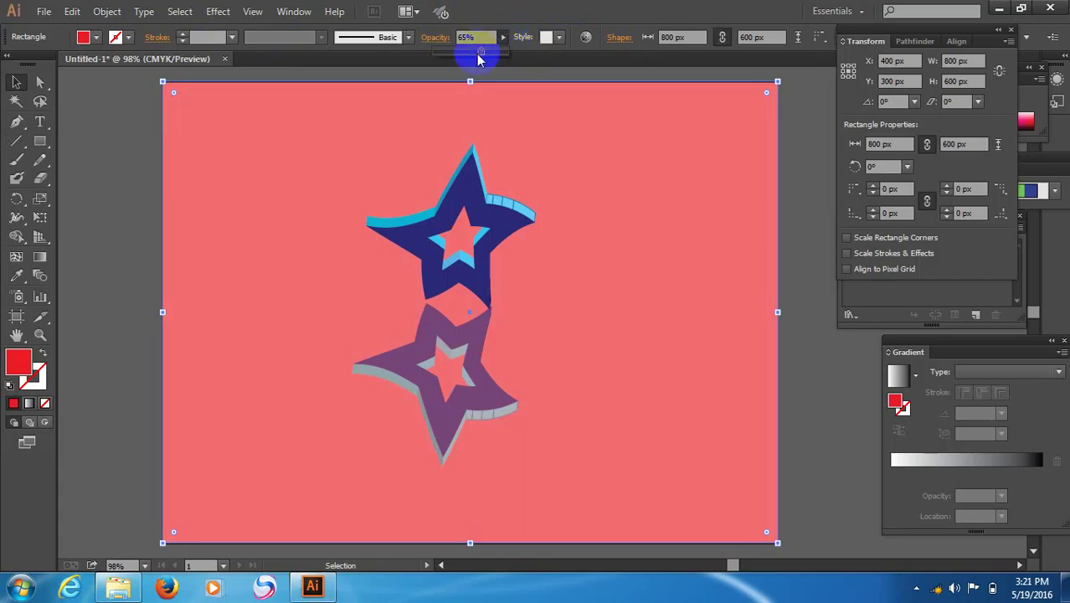
Restore the background rectangle's opacity to 100% and fill it with black.
drag(479, 52, 508, 53)
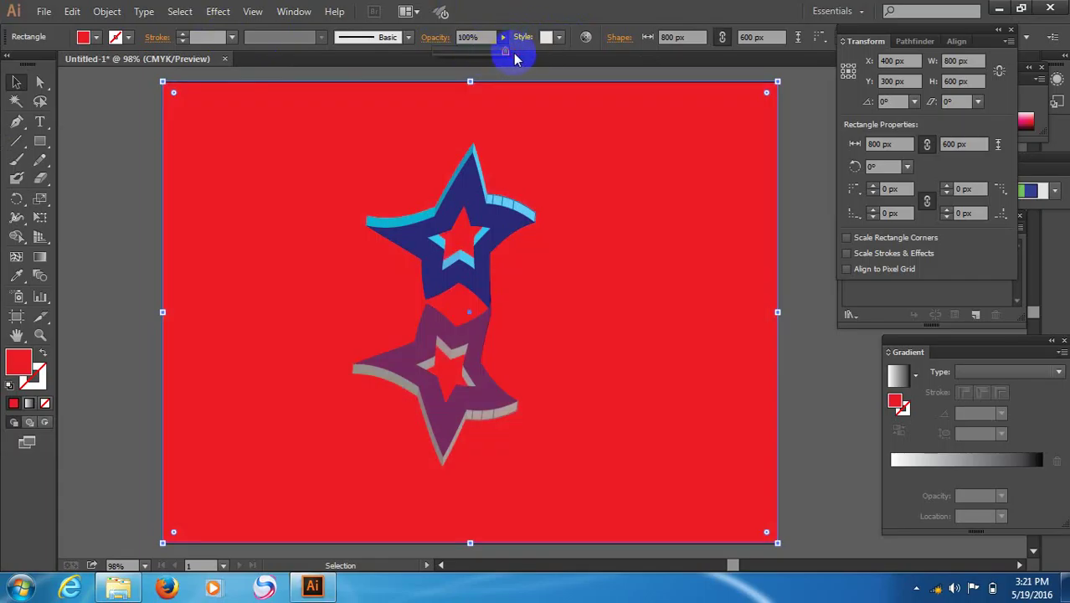
click(95, 38)
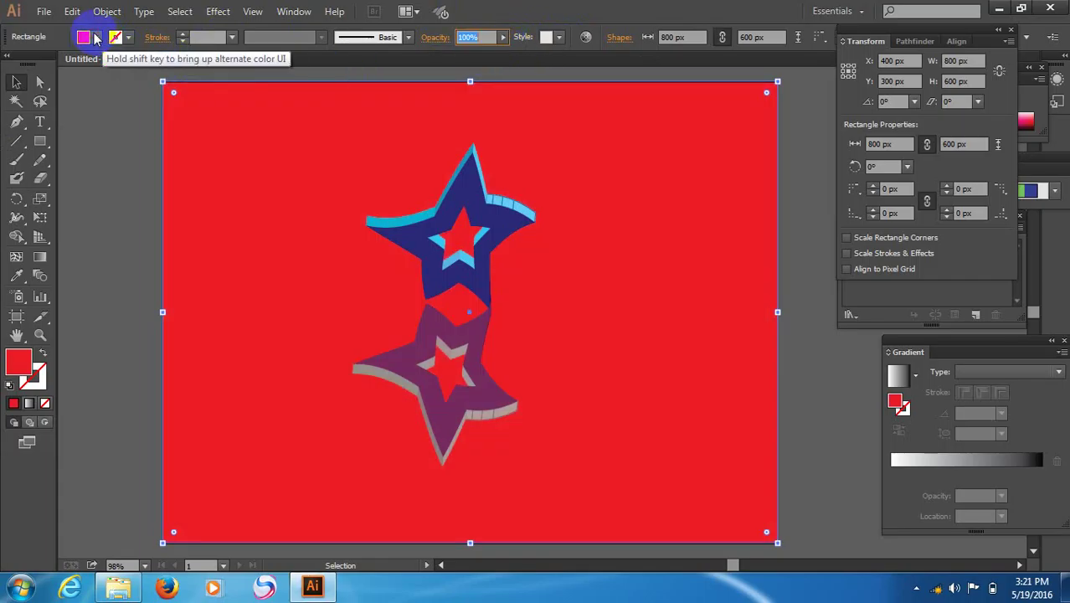
click(94, 38)
click(21, 98)
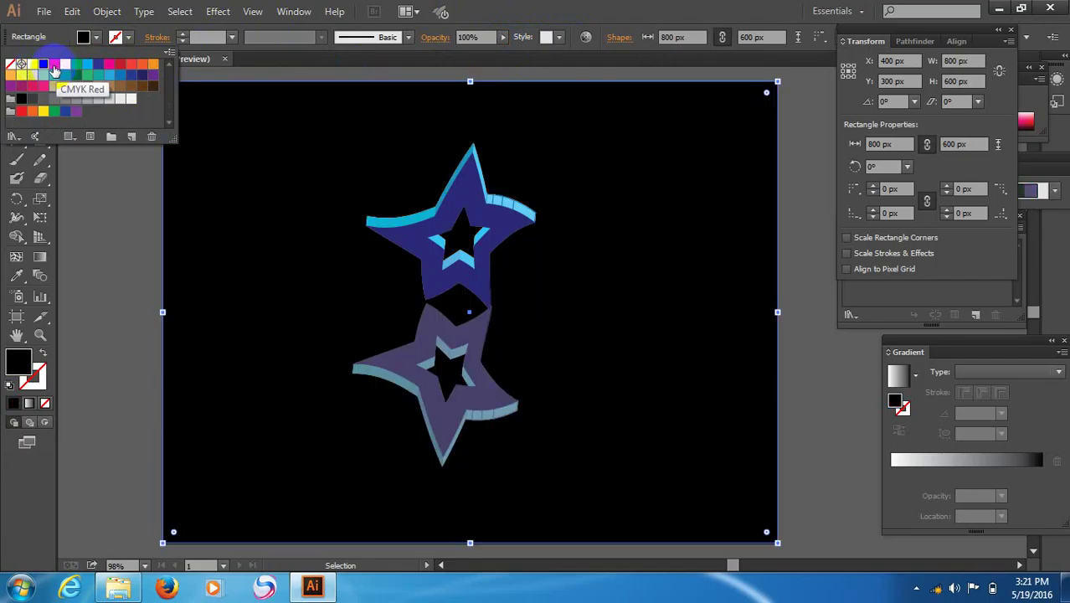
Try red, yellow, green and cyan fills on the fully opaque background rectangle and return it to black.
click(53, 66)
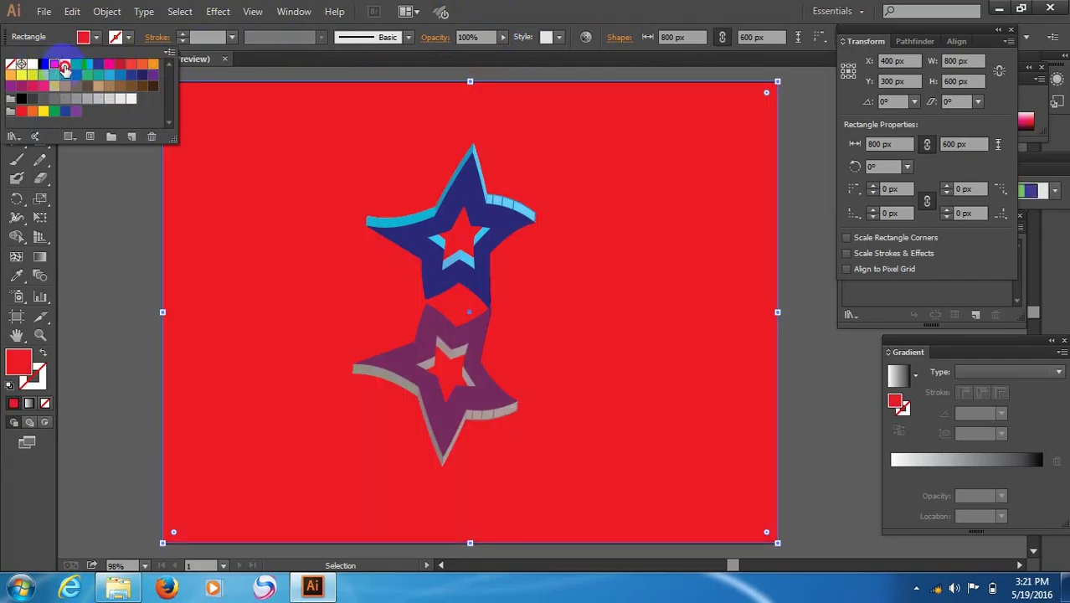
click(66, 66)
click(75, 66)
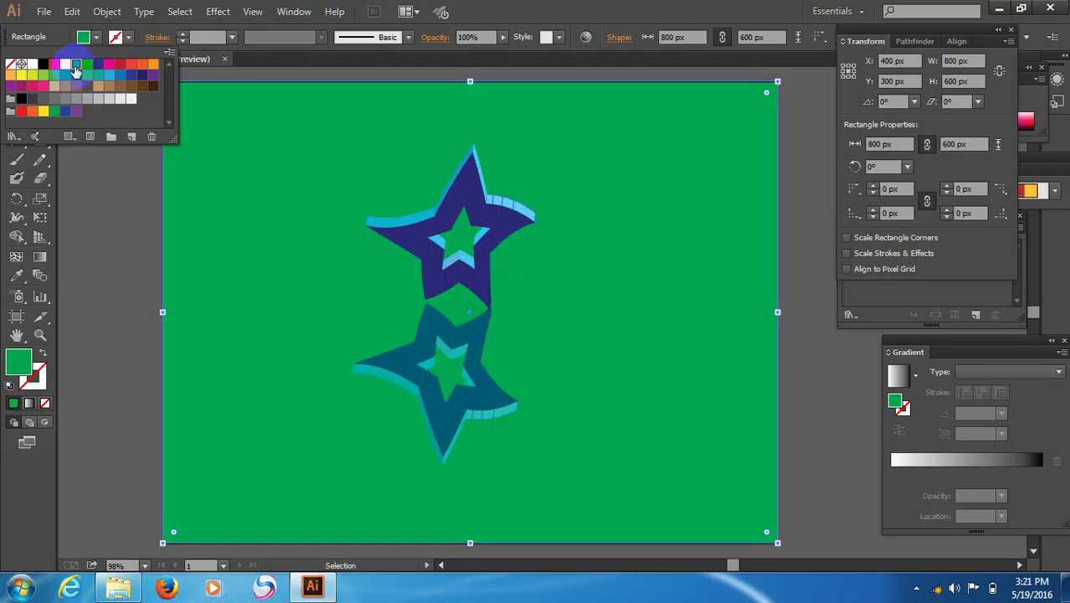
click(86, 66)
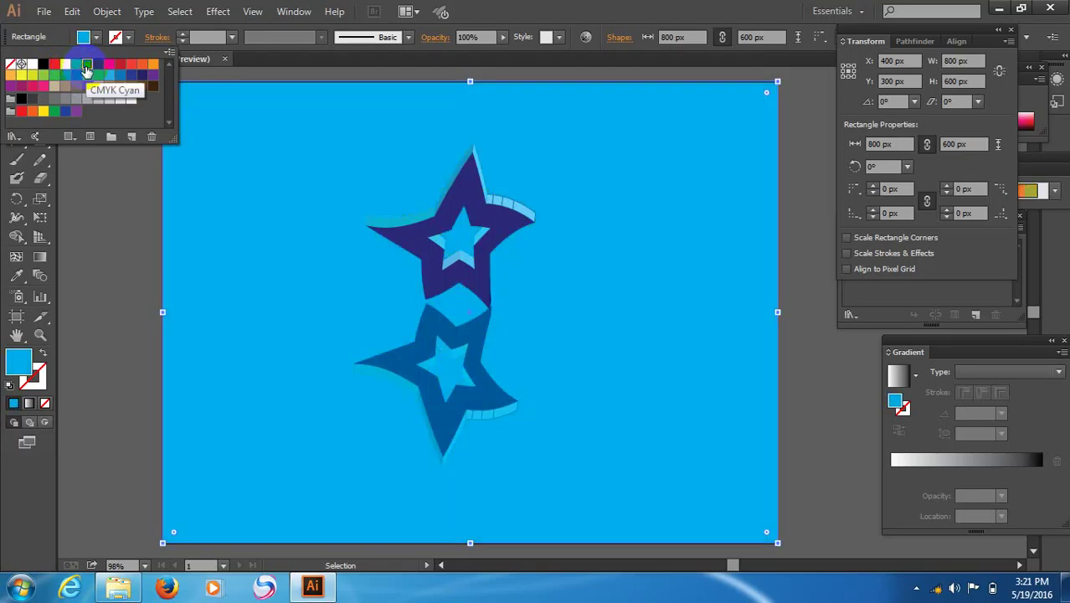
click(43, 65)
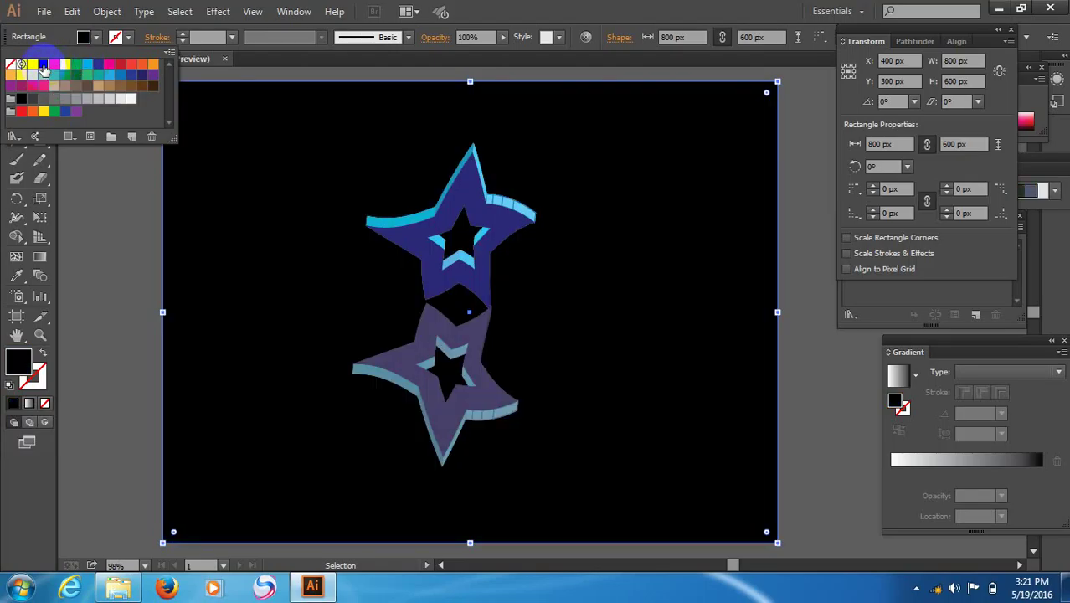
click(84, 205)
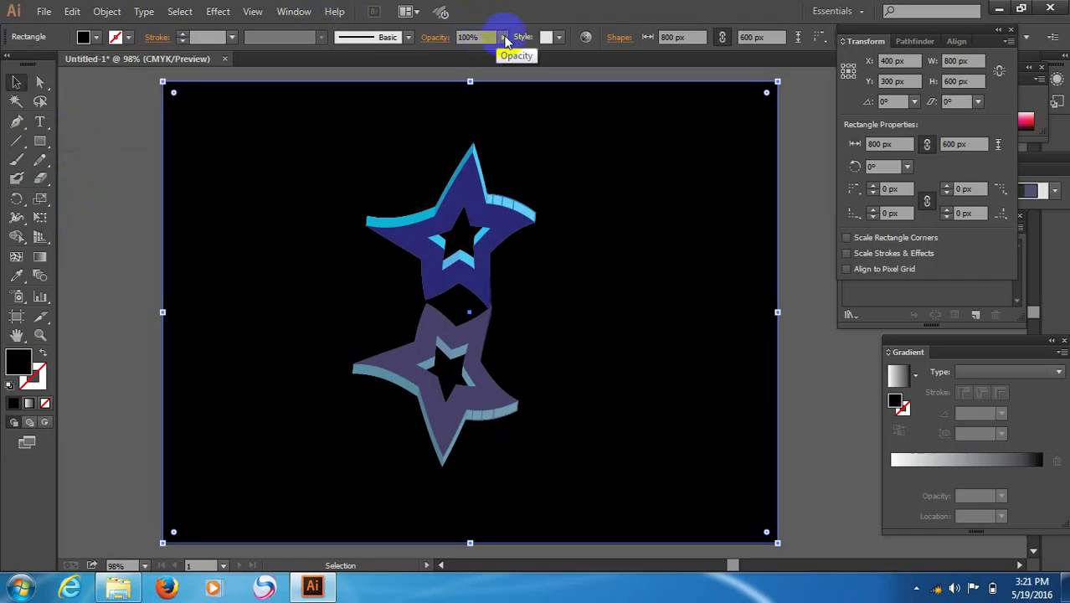
Try reduced opacities such as 33%, 66% and 92% on the black background rectangle and return it to 100%.
click(503, 39)
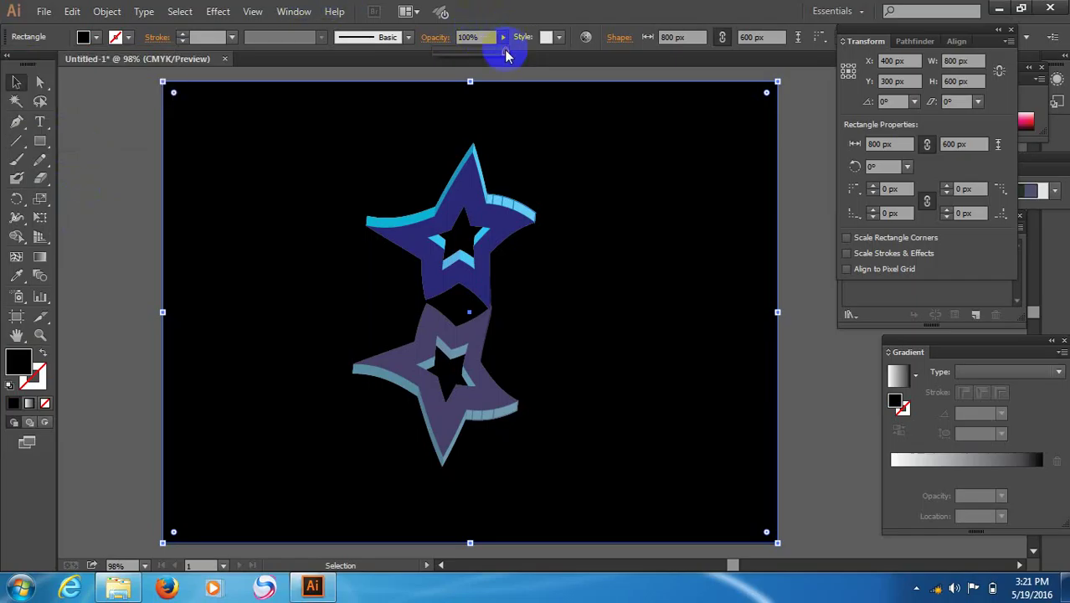
drag(504, 53, 432, 55)
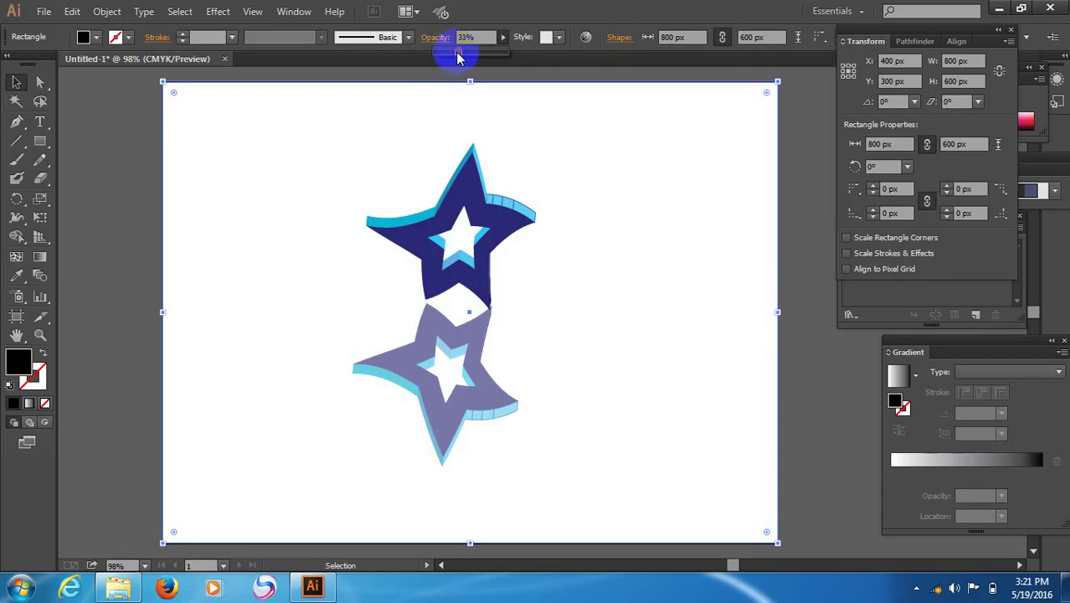
click(457, 56)
click(470, 53)
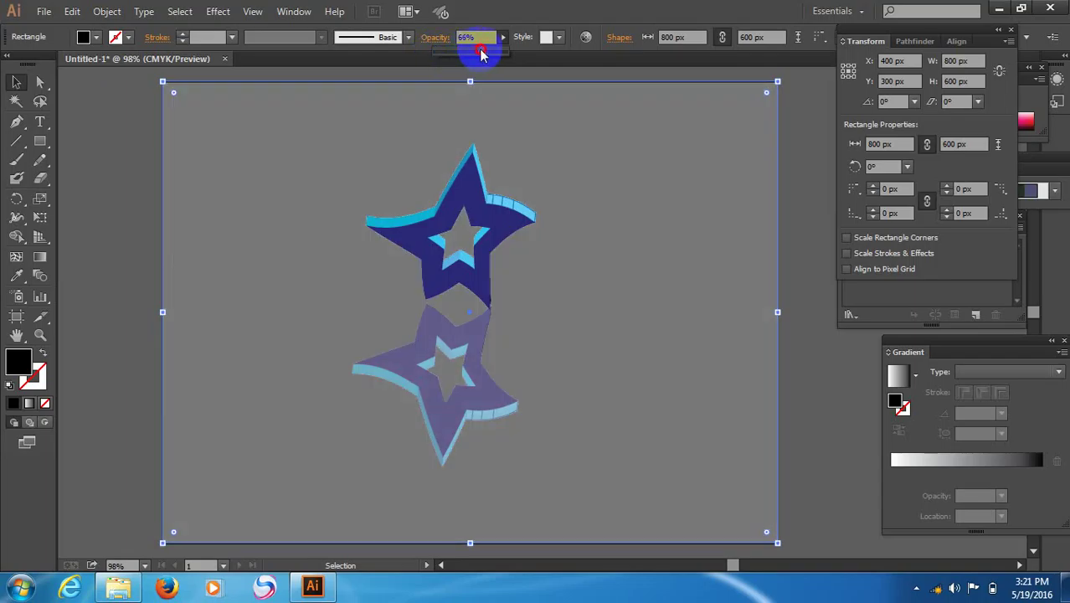
click(481, 53)
click(496, 52)
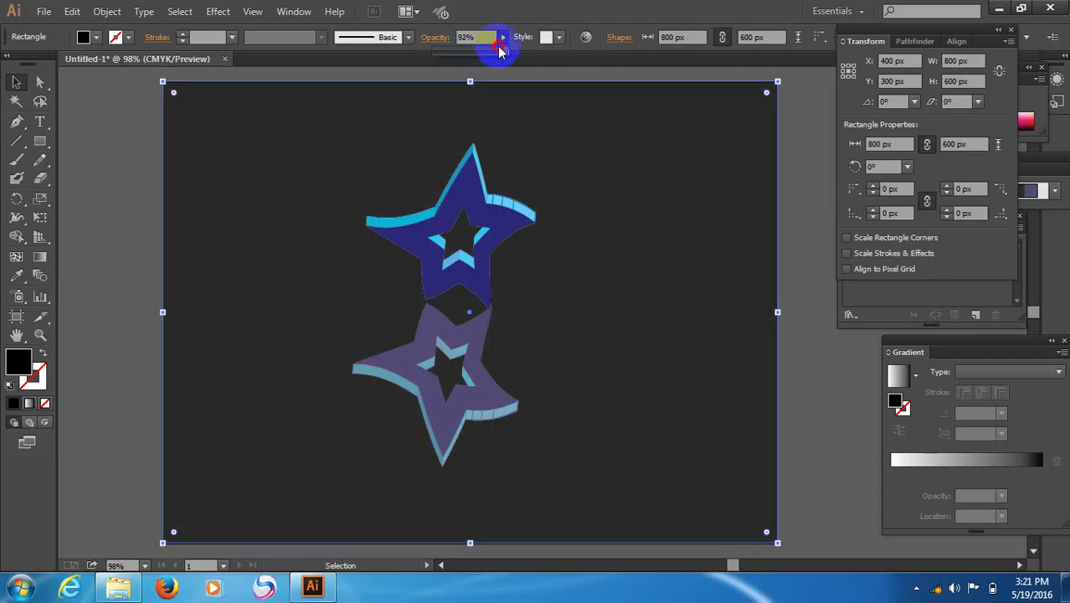
click(507, 53)
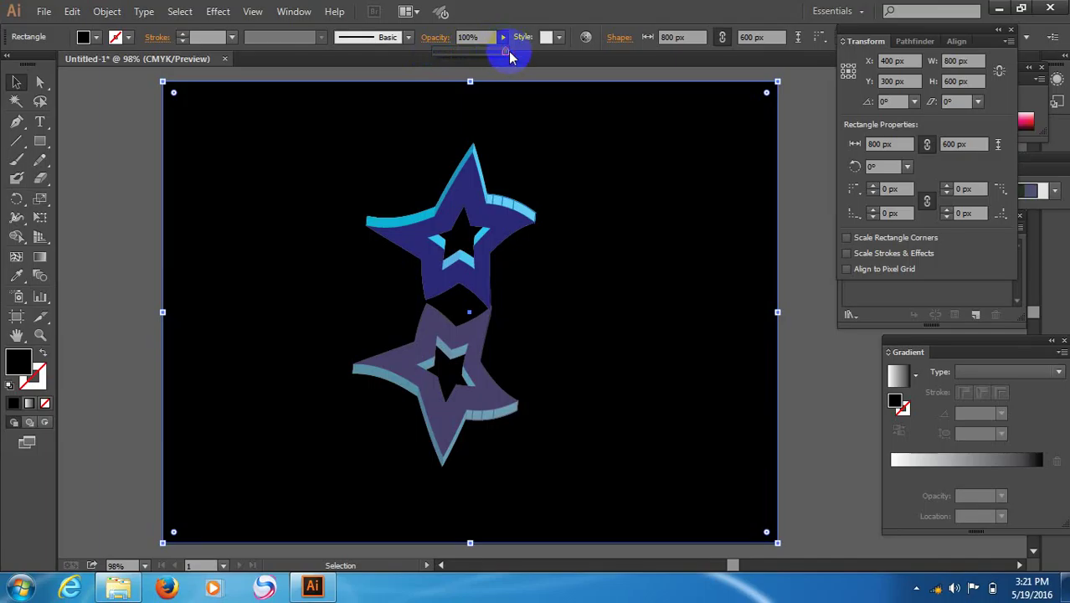
click(168, 243)
click(141, 247)
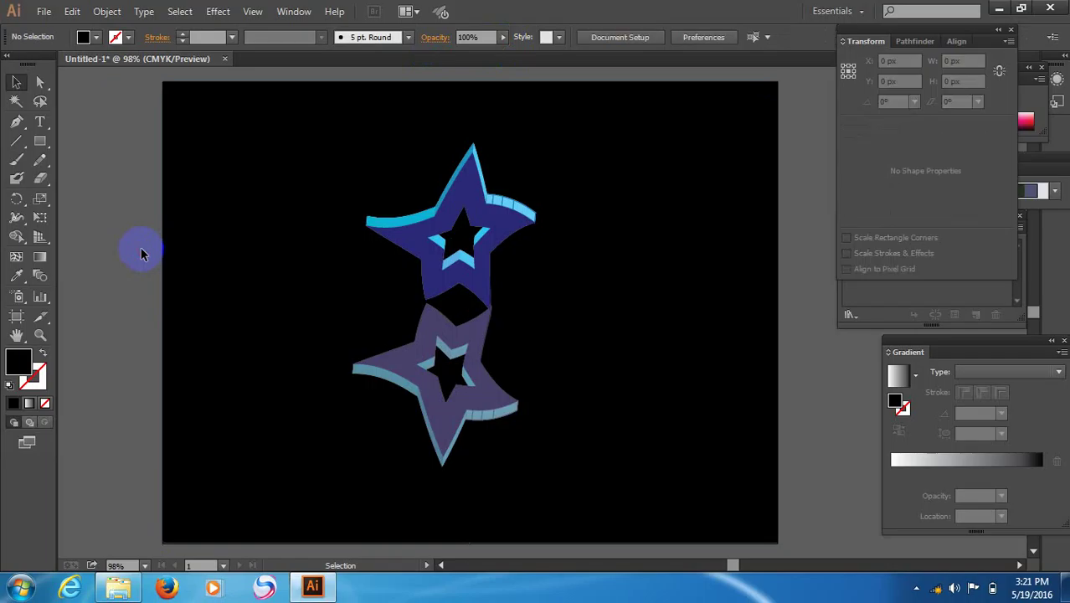
Raise the opacity of the reflected star group below the logo to 88%.
click(484, 391)
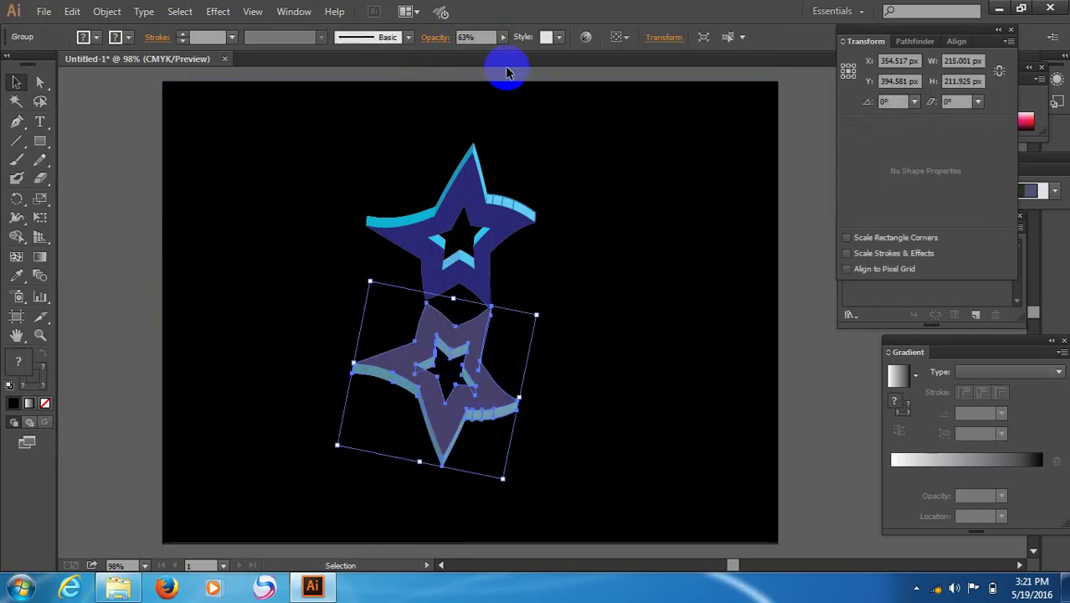
click(503, 37)
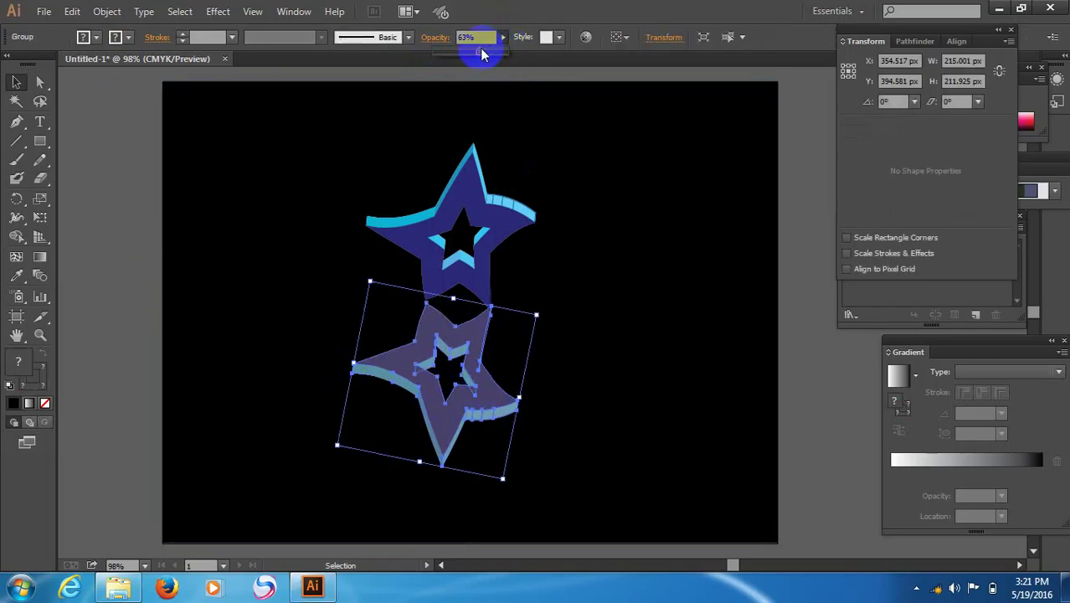
drag(480, 48, 498, 53)
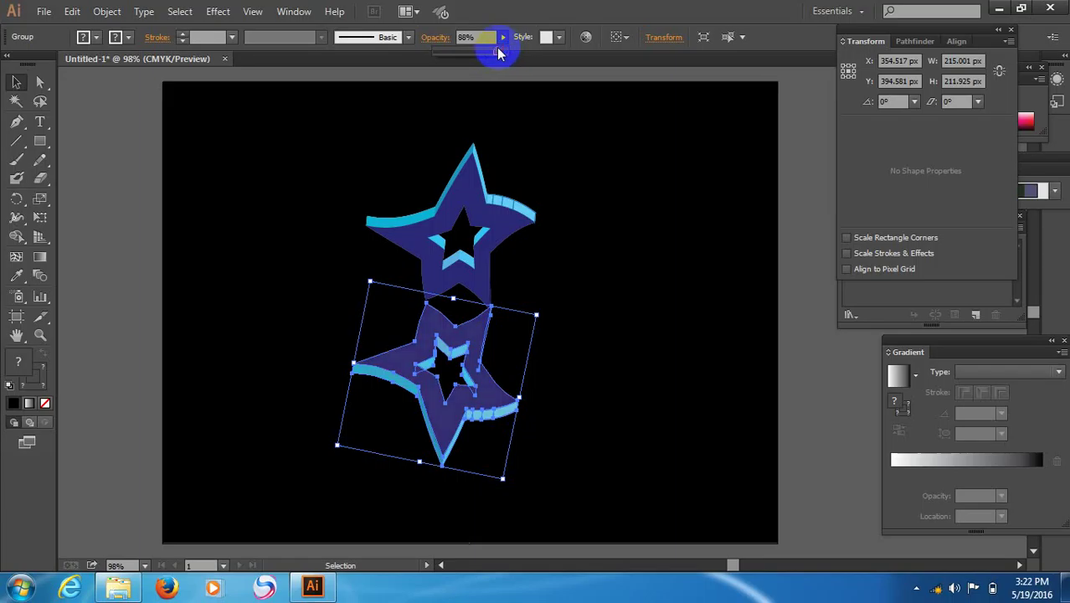
click(75, 156)
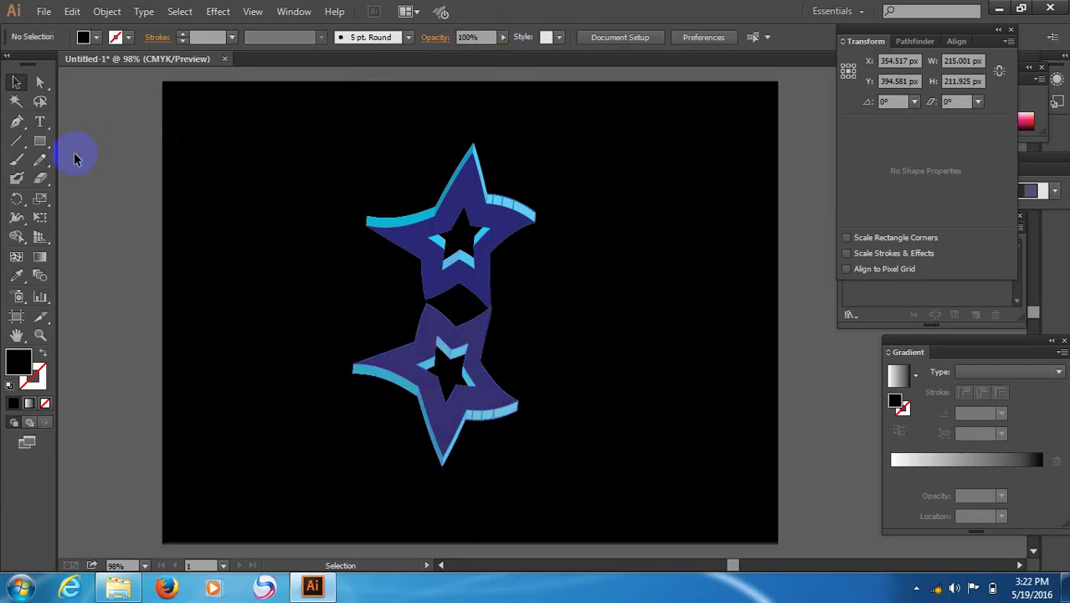
Lower the reflected star group's opacity to 39% and leave nothing selected.
click(408, 351)
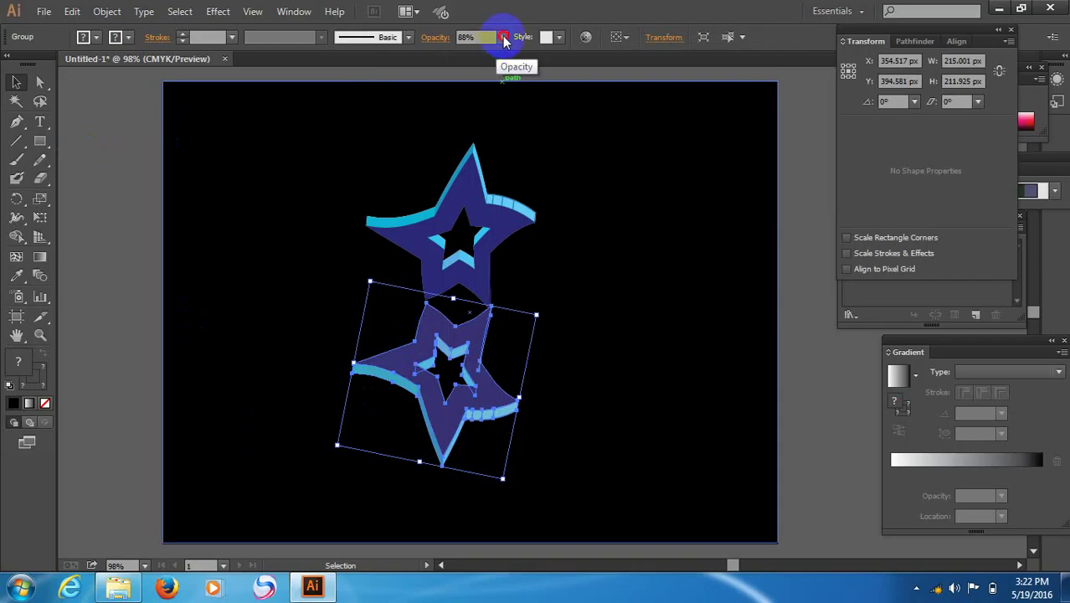
click(502, 36)
click(486, 46)
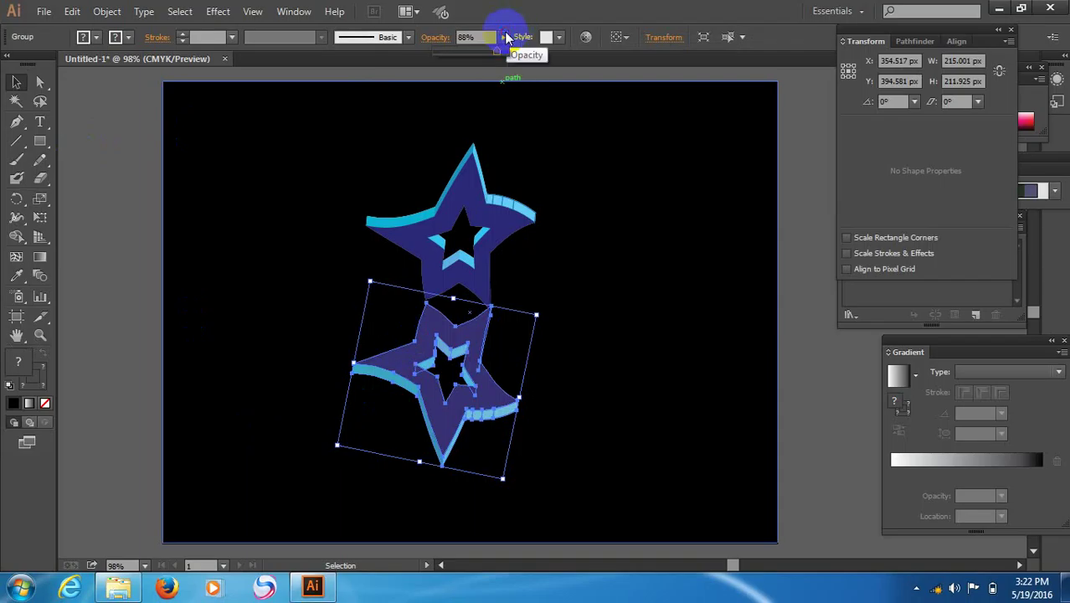
click(503, 37)
drag(497, 53, 478, 53)
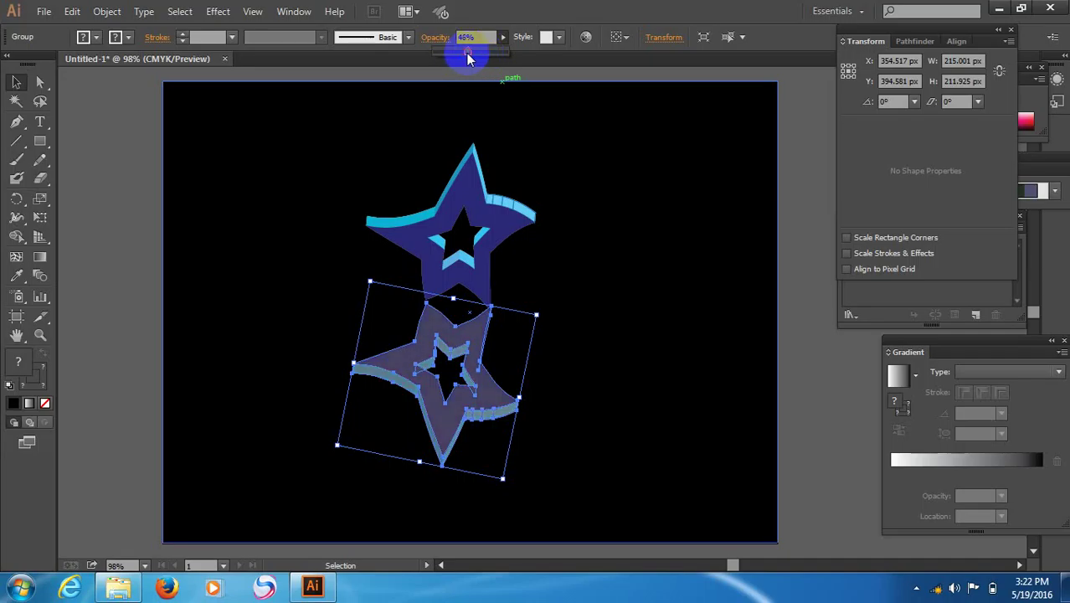
drag(466, 53, 462, 53)
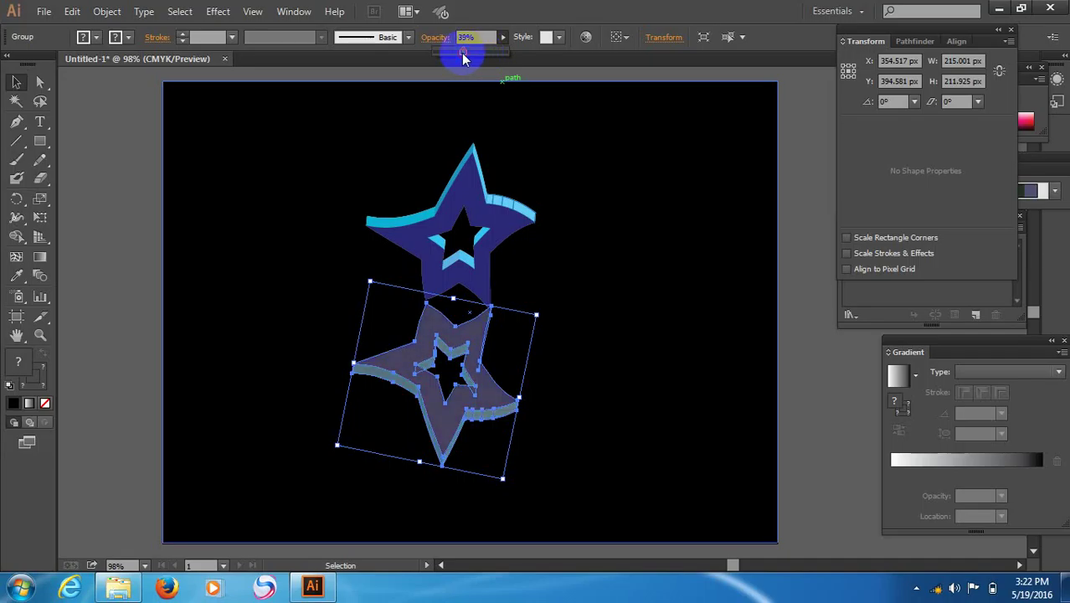
click(418, 72)
click(151, 193)
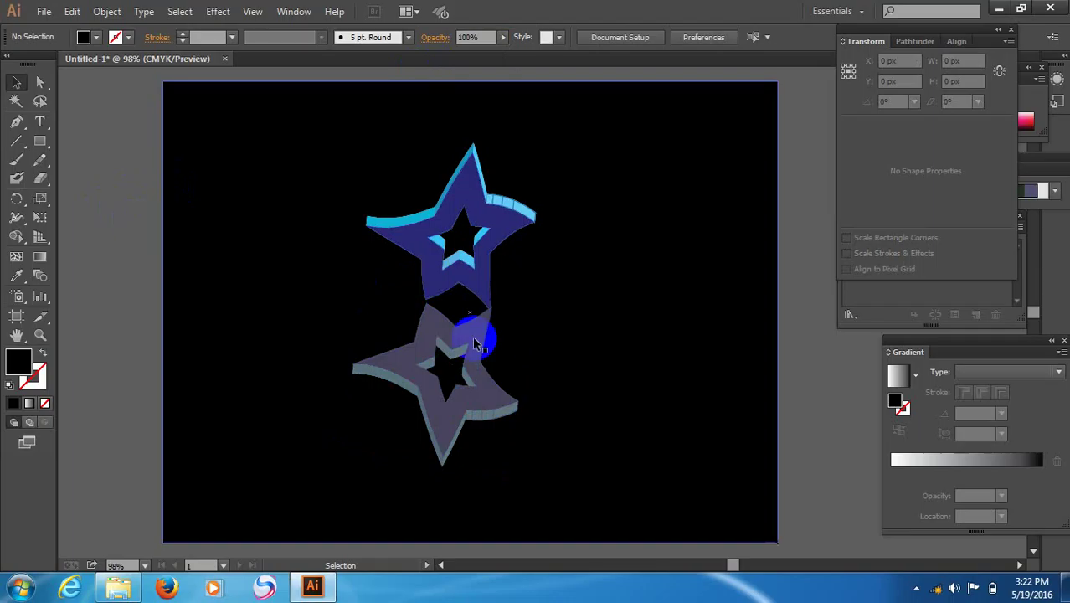
click(485, 339)
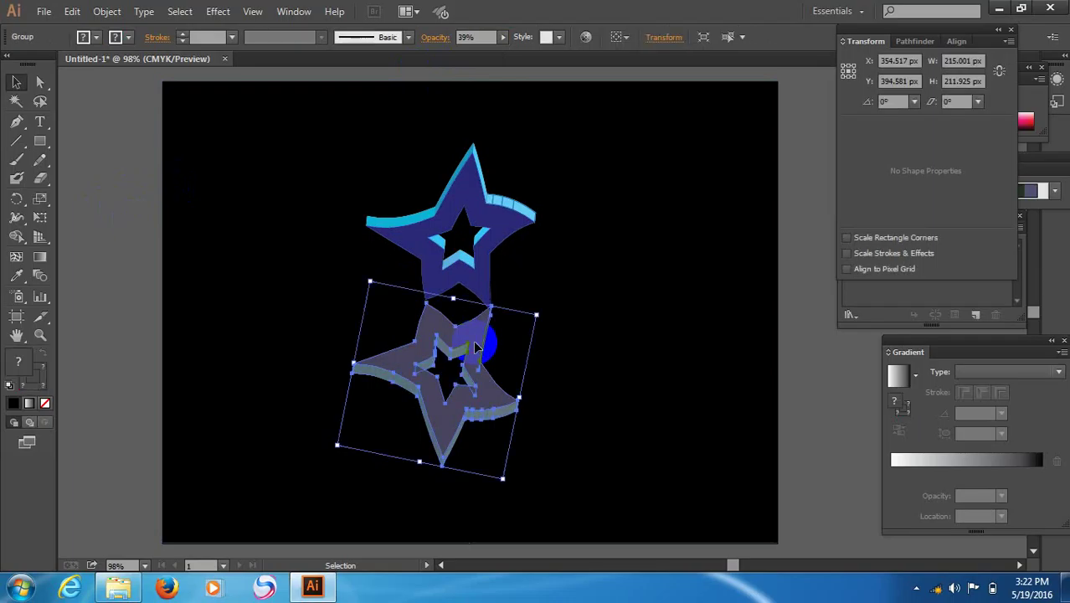
click(124, 351)
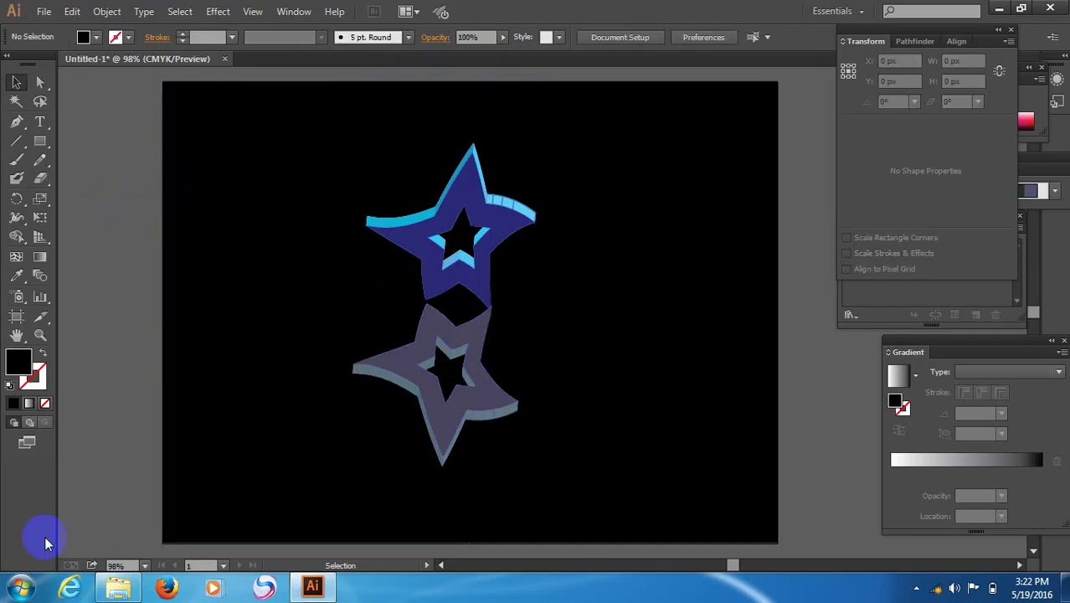
Open the Windows Start menu.
click(19, 586)
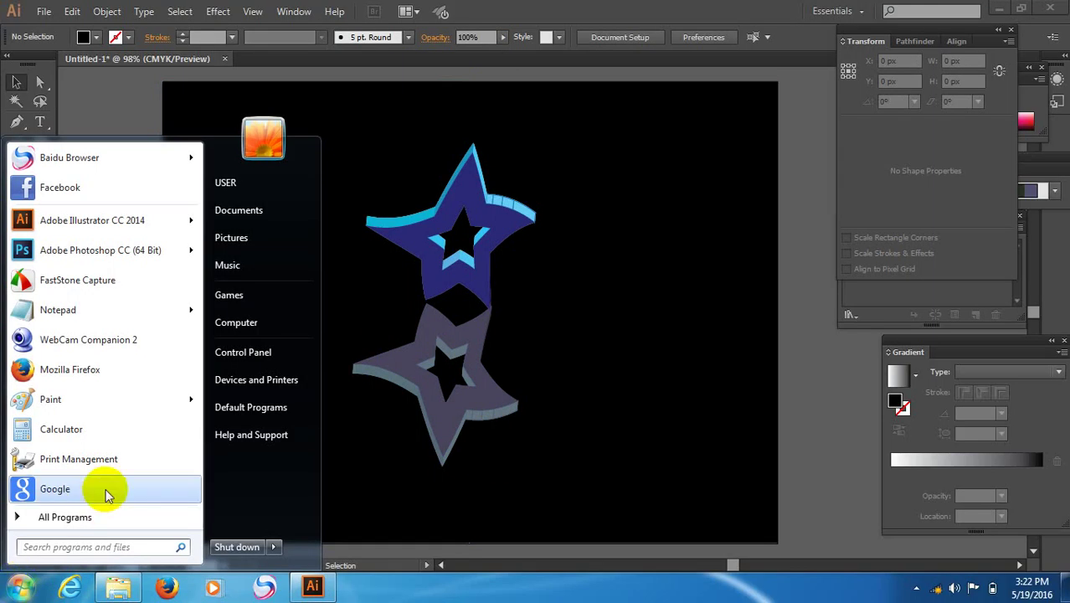